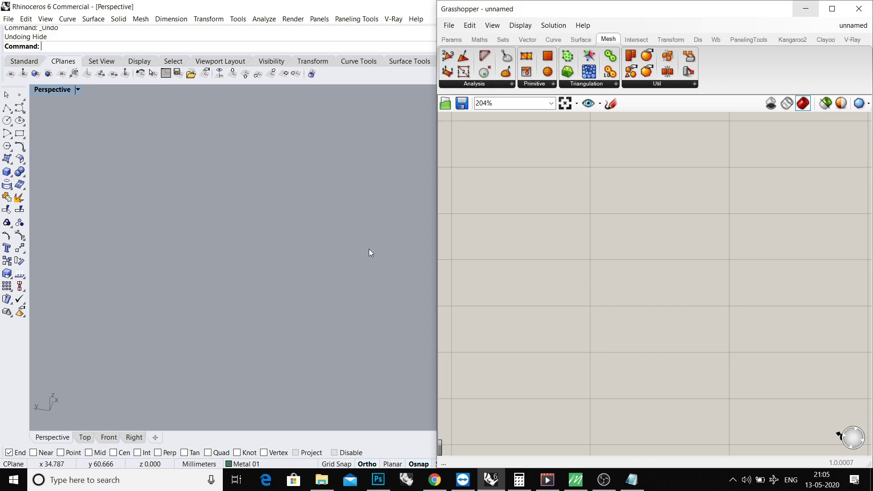
Step: Hide objects, pan the Perspective view onto the cylinders, and spread the Grasshopper window over the viewport
key("ctrl+h")
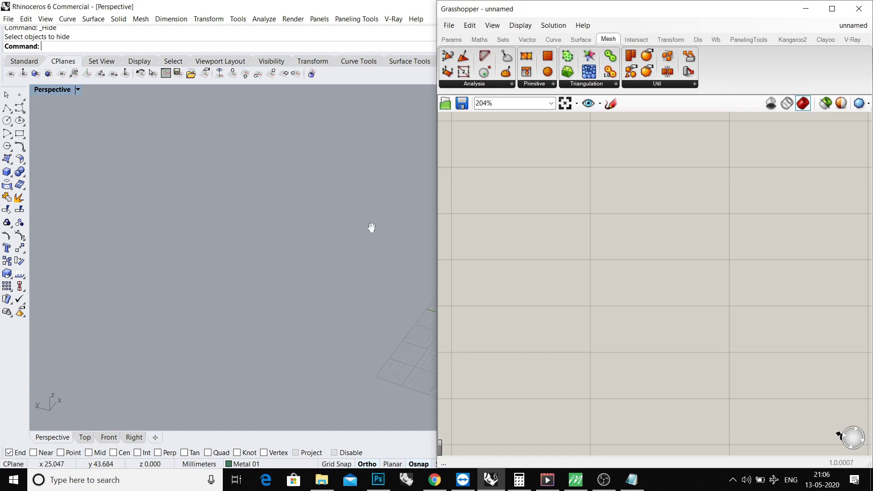
mouse_move(407, 201)
right_mouse_down("shift")
mouse_move(229, 251)
mouse_move(280, 179)
mouse_move(326, 223)
right_mouse_up("shift")
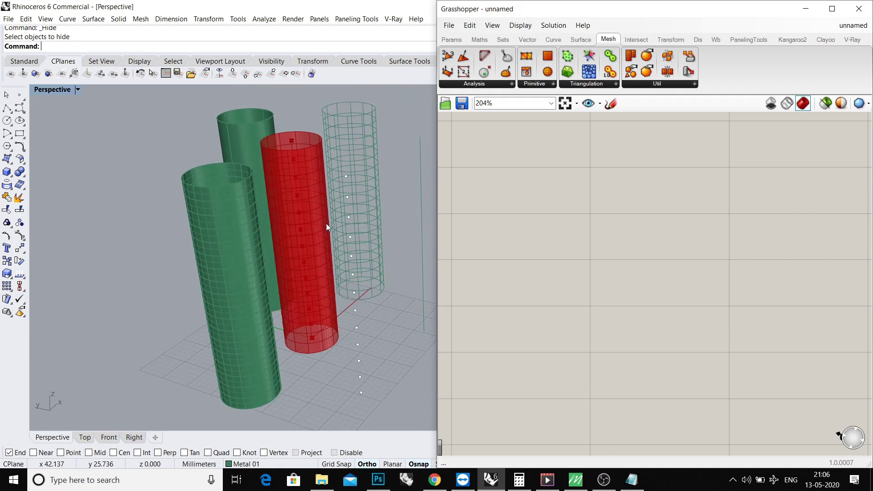
mouse_move(665, 10)
left_mouse_down()
mouse_move(470, 61)
mouse_move(409, 58)
left_mouse_up()
scroll(434, 224, "down", 4)
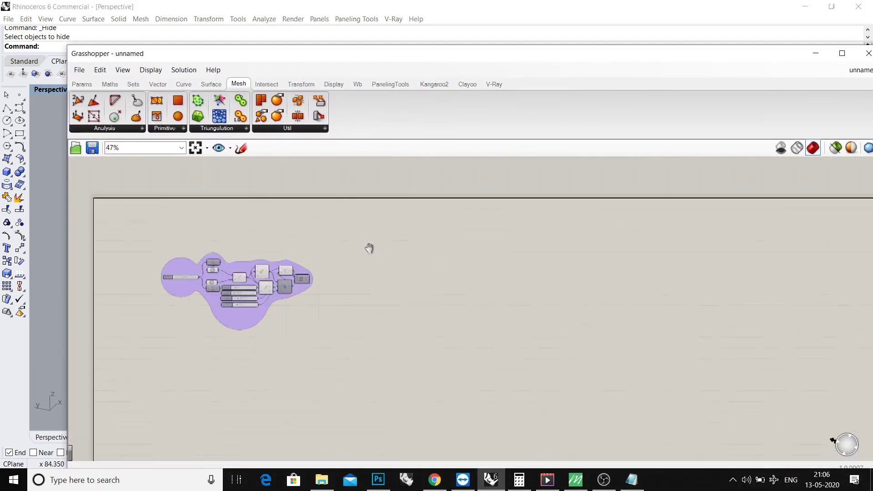
Step: Move the Grasshopper window aside and orbit the model to check the cylinders
left_click_drag(368, 245, 316, 293)
scroll(315, 293, "up", 2)
scroll(415, 281, "up", 1)
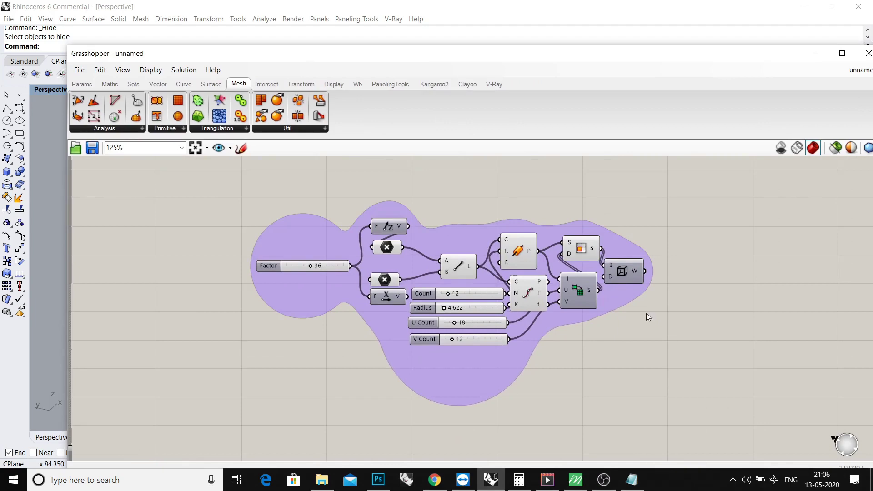
left_click_drag(390, 53, 649, 56)
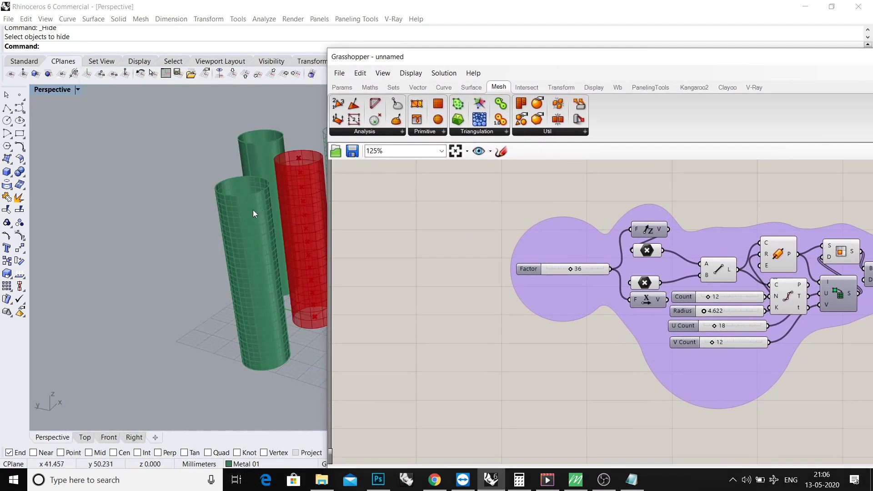
right_click_drag(205, 229, 212, 259)
left_click_drag(436, 57, 387, 50)
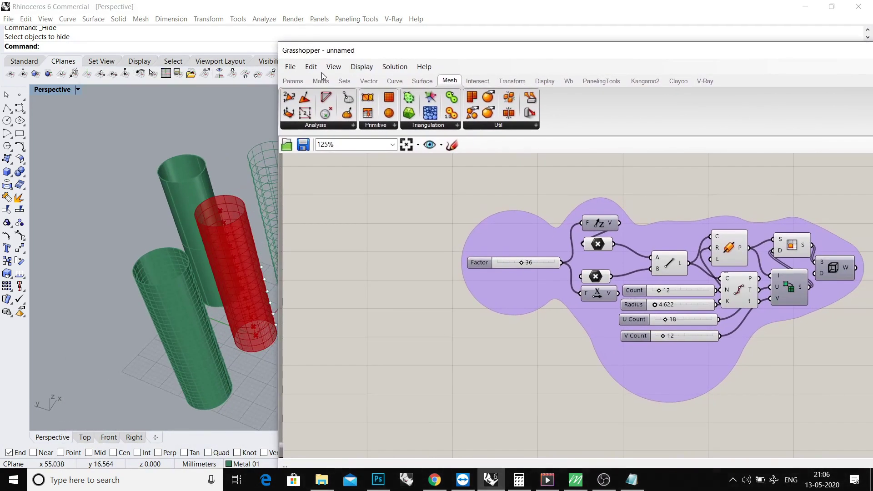
Step: Start a new empty Grasshopper definition, removing the red tower preview
key("ctrl+n")
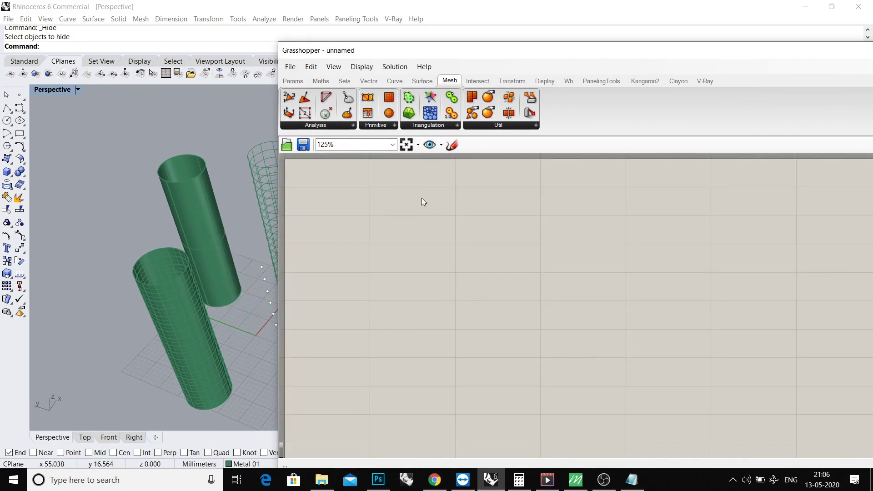
left_click_drag(341, 50, 472, 58)
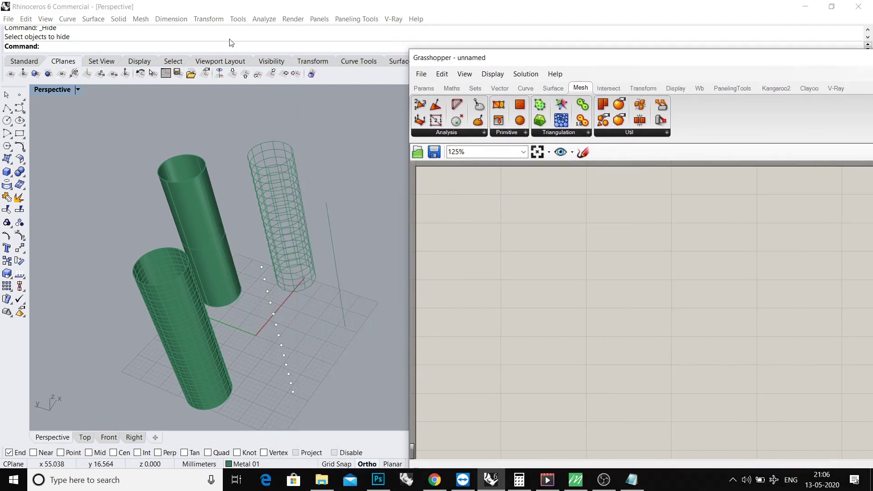
left_click(8, 19)
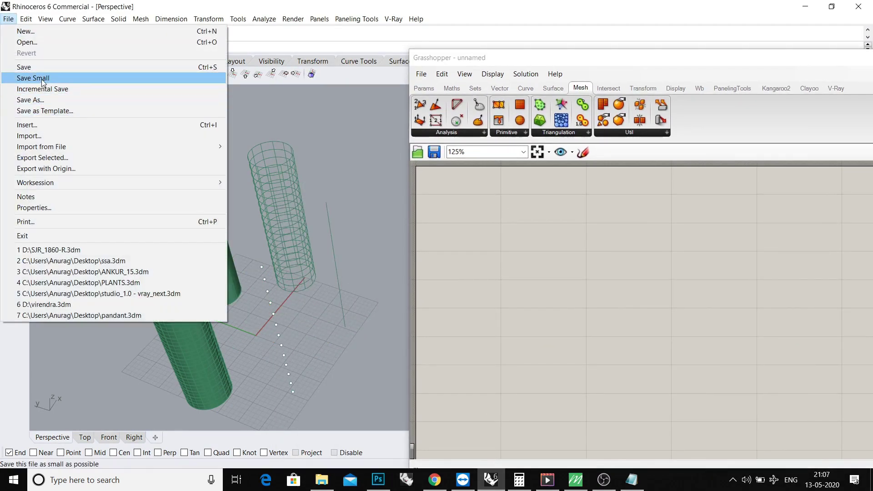
Step: Start a new Rhino model from a template without saving the current one
left_click(35, 33)
left_click(422, 276)
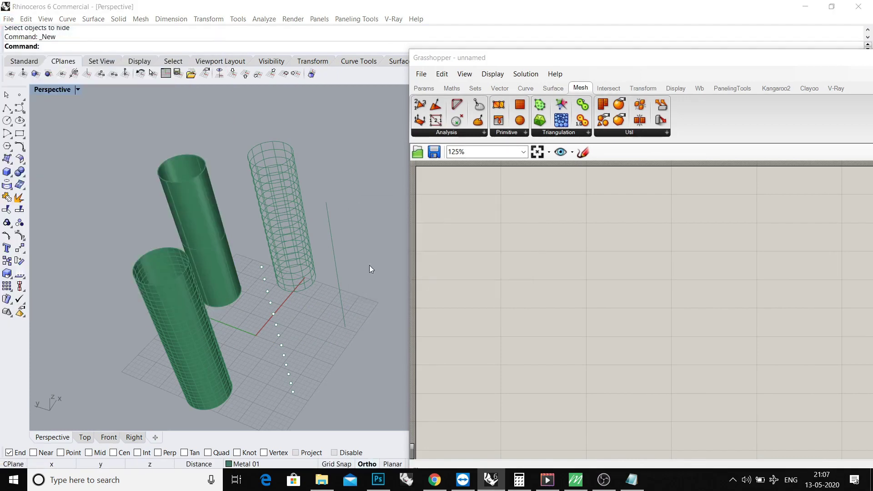
double_click(166, 109)
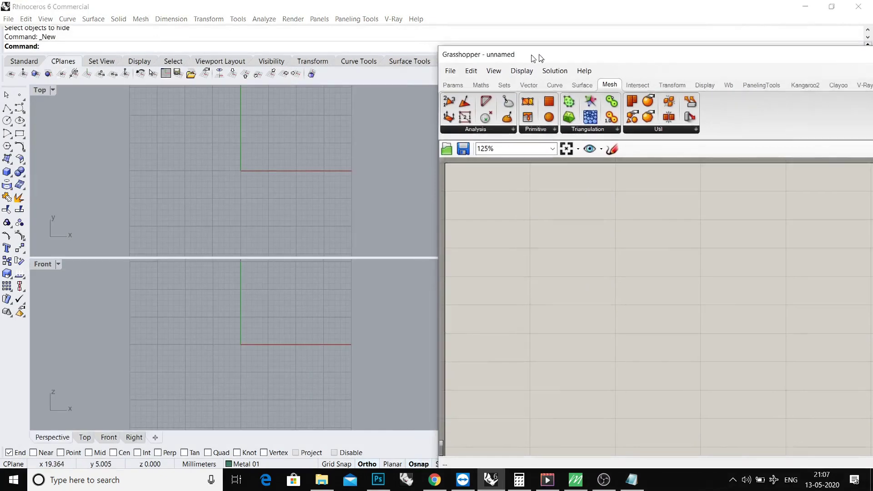
Step: Maximize the Top view with the origin centred, keeping the Grasshopper window clear of it
left_click_drag(451, 58, 533, 49)
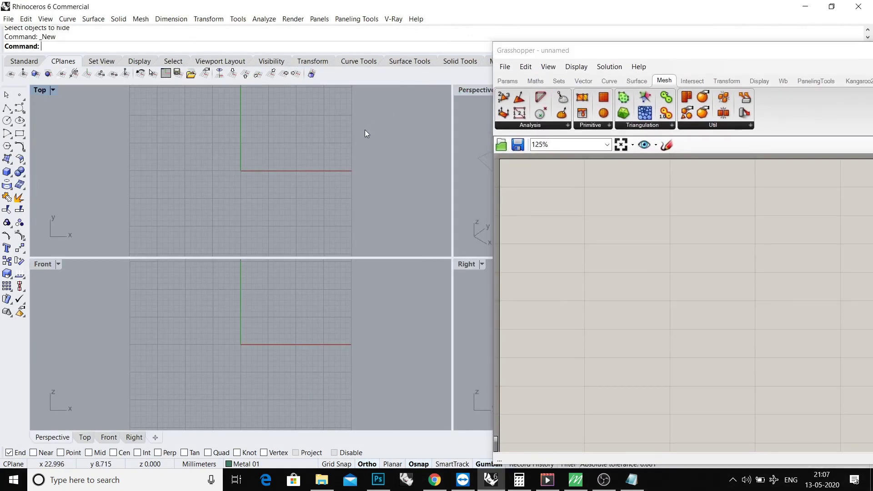
double_click(41, 90)
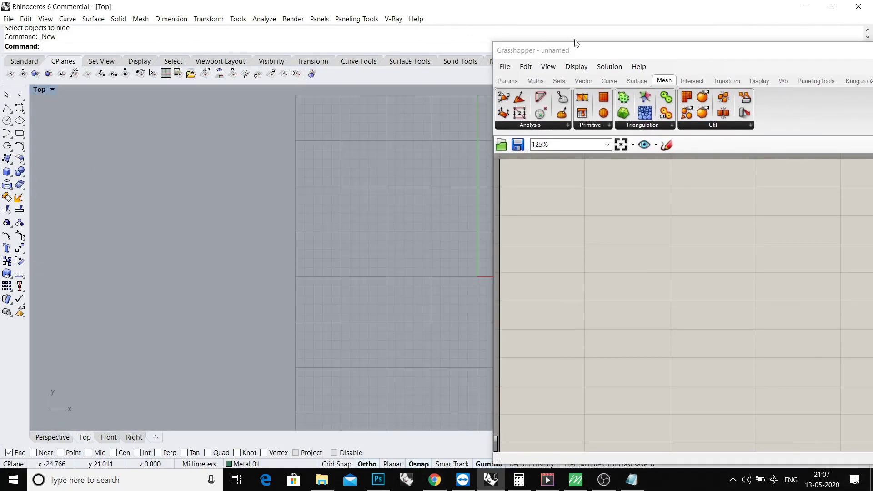
left_click_drag(603, 53, 574, 57)
right_click_drag(409, 137, 248, 187)
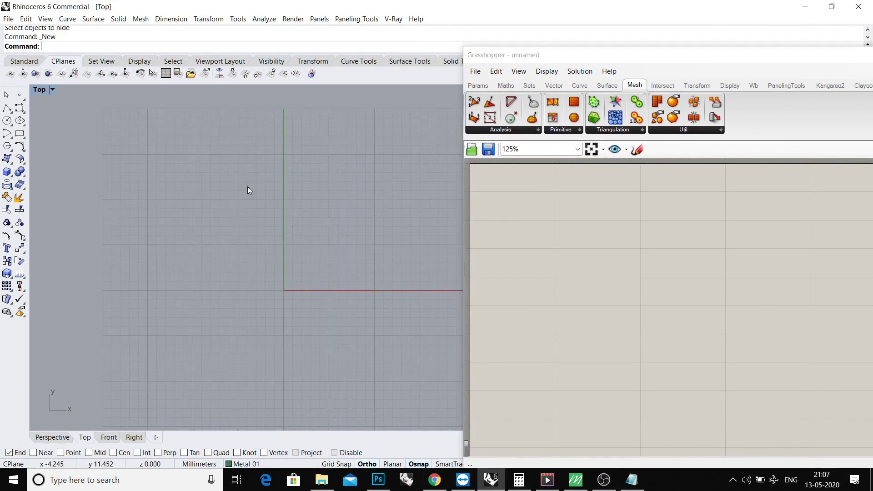
left_click_drag(597, 55, 540, 35)
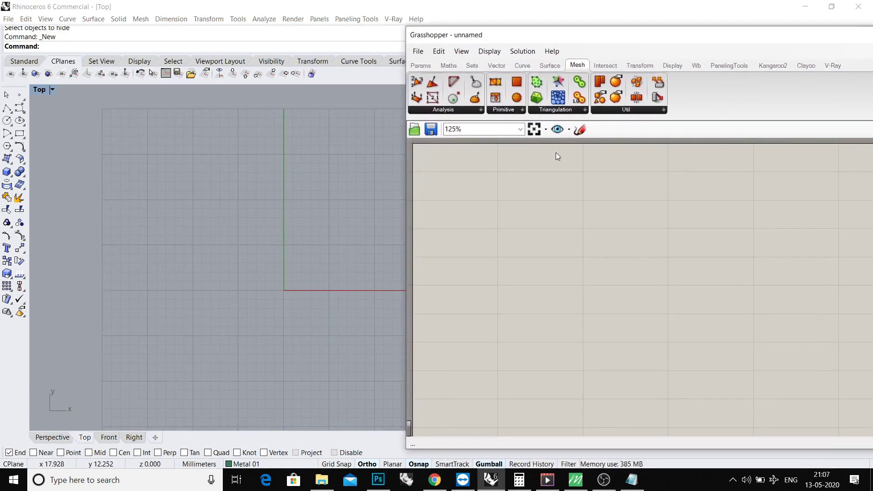
Step: Find the Point parameter with a POINT search and position it on the canvas
double_click(592, 276)
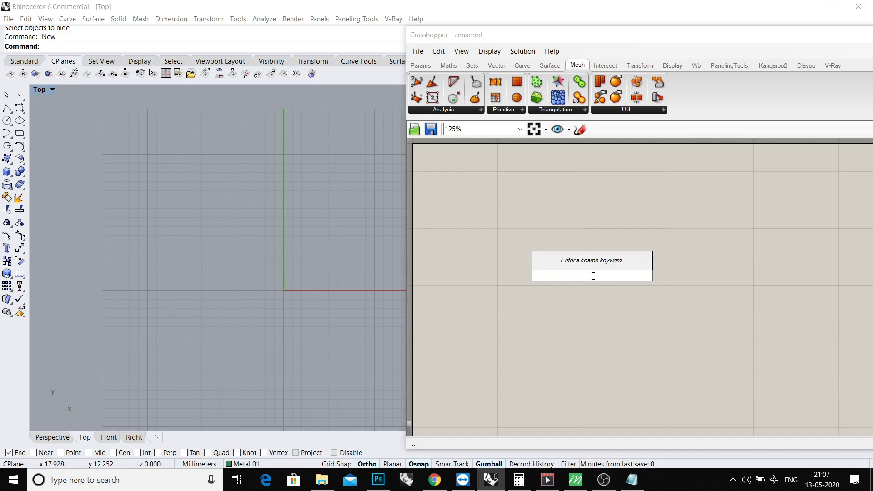
type("POIN")
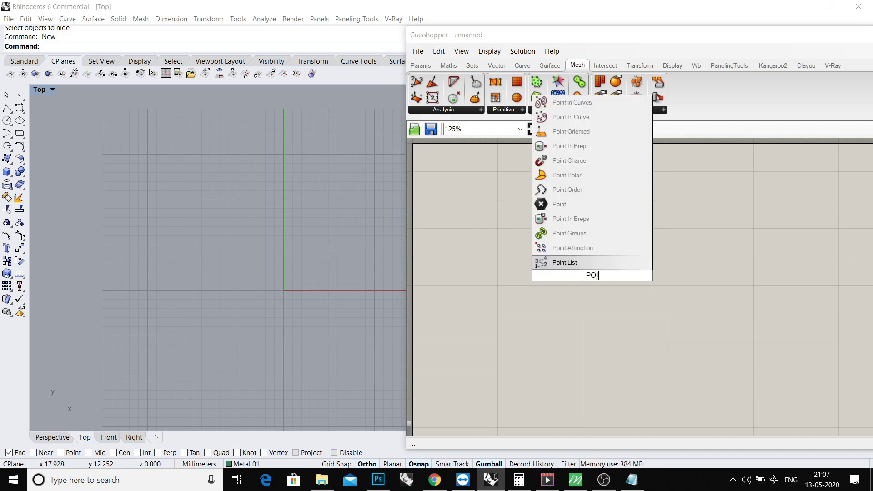
left_click(566, 175)
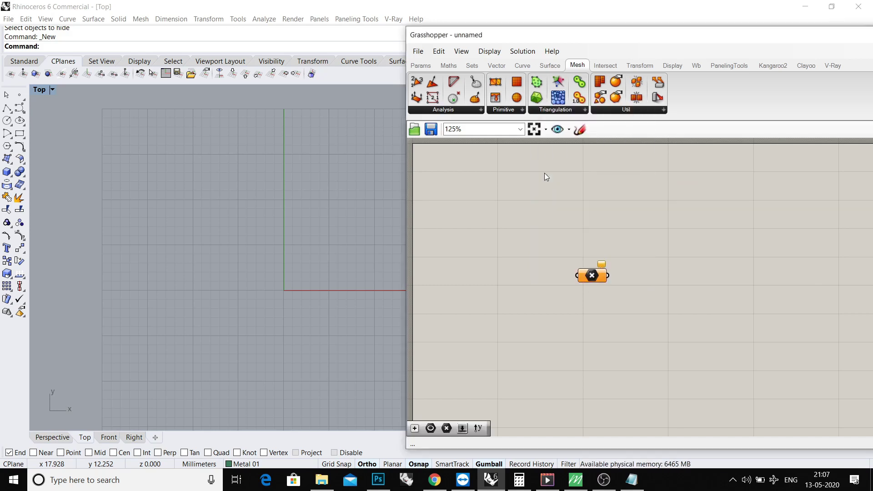
left_click_drag(592, 276, 547, 258)
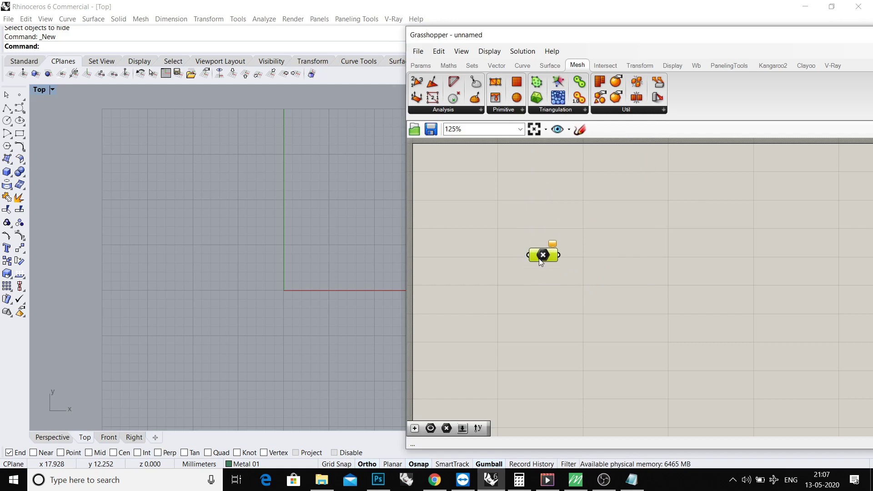
scroll(546, 258, "up", 3)
scroll(546, 261, "up", 1)
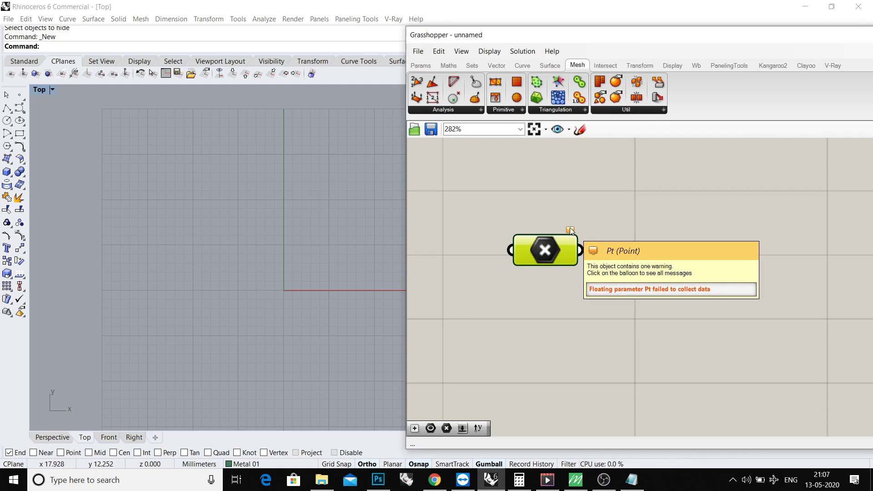
left_click_drag(546, 252, 581, 258)
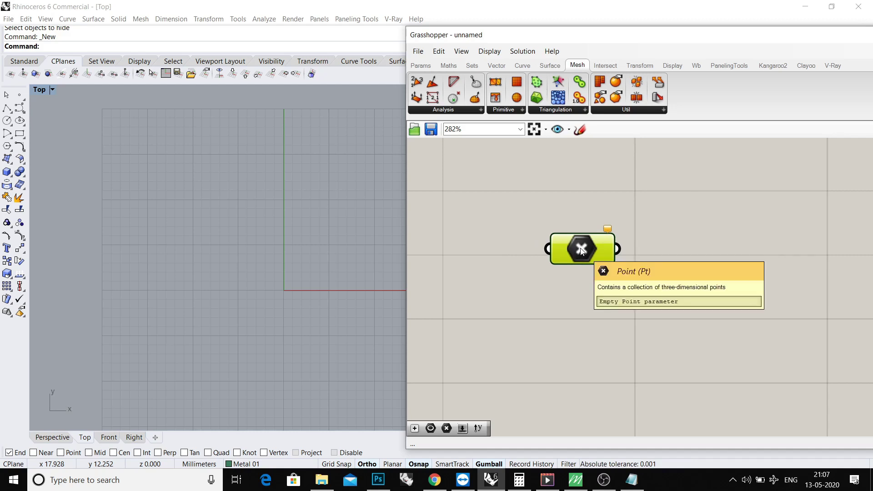
left_click_drag(581, 251, 581, 233)
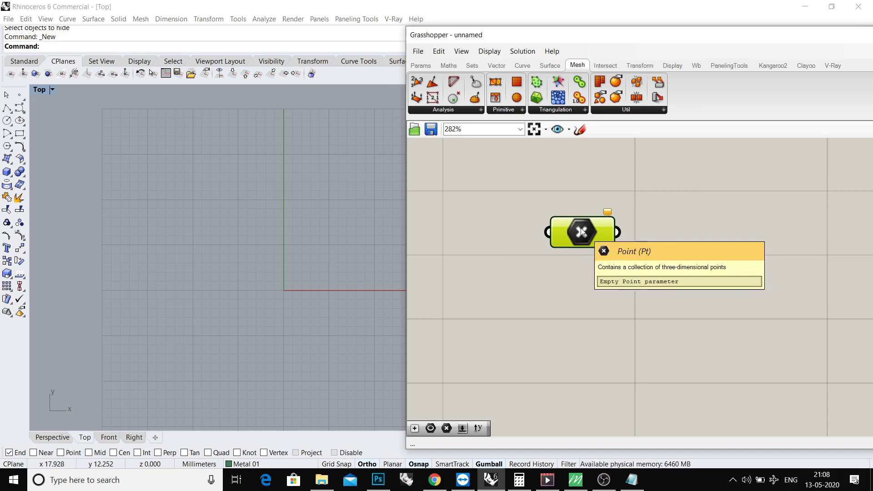
right_click(583, 232)
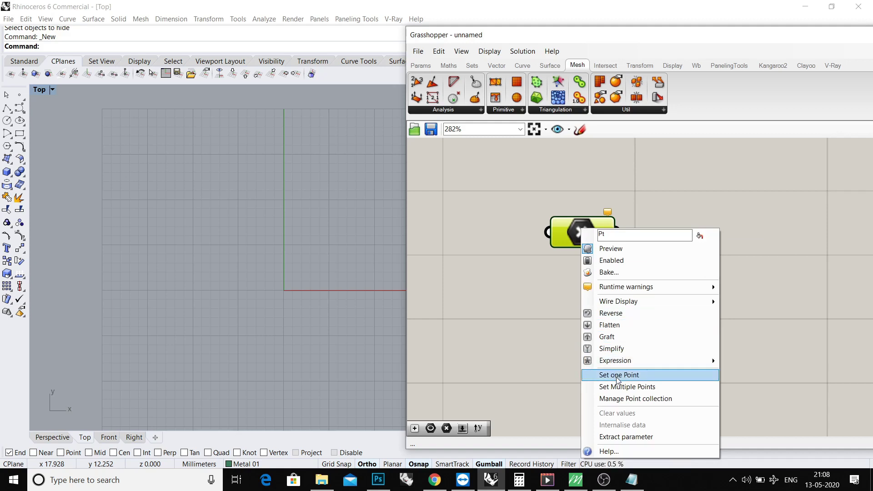
left_click(617, 376)
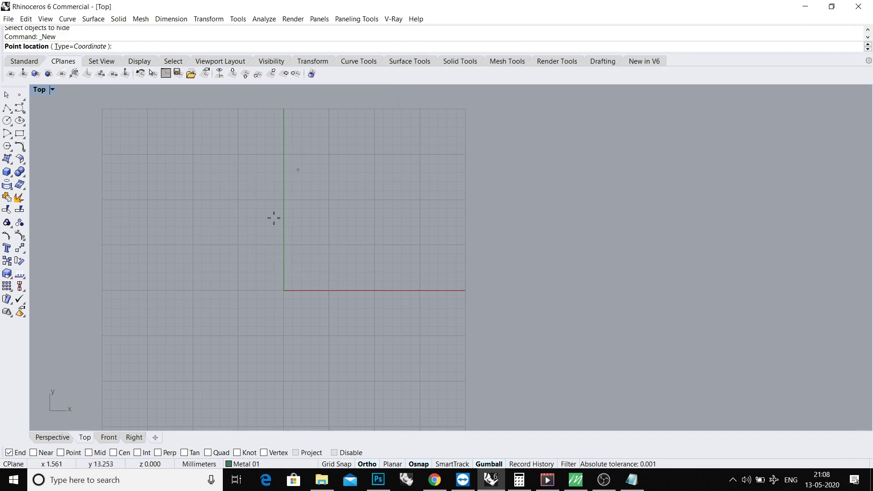
mouse_move(262, 226)
right_mouse_down()
mouse_move(324, 258)
mouse_move(294, 253)
right_mouse_up()
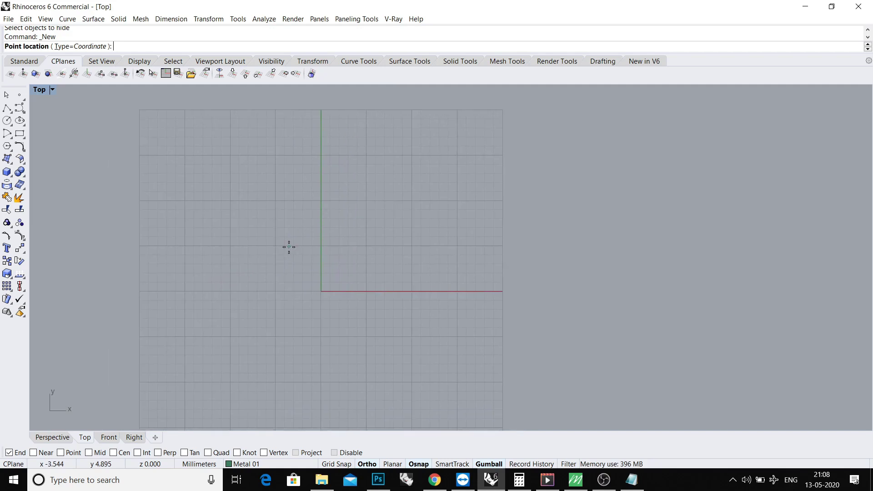
type("0")
key("Return")
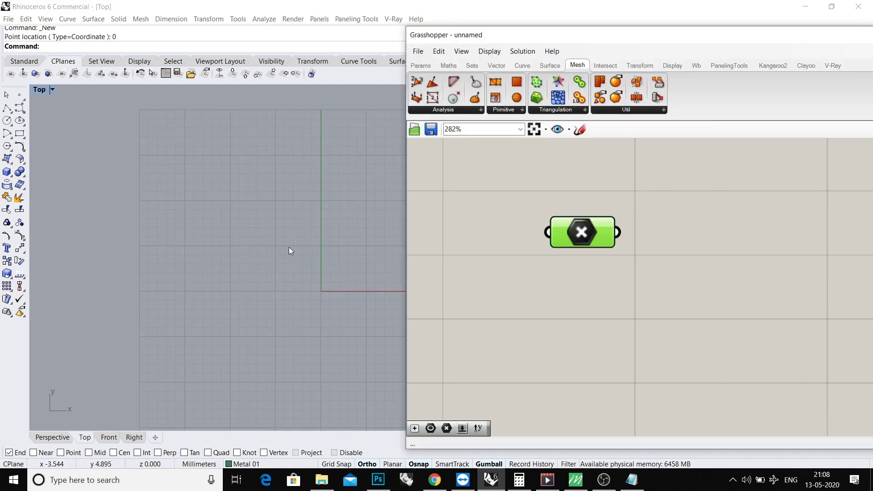
left_click(542, 313)
scroll(588, 243, "up", 2)
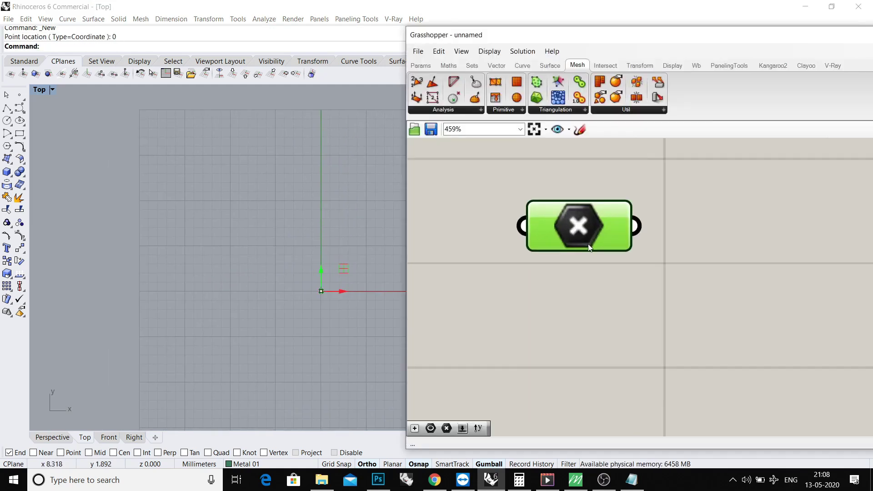
right_click_drag(245, 295, 213, 296)
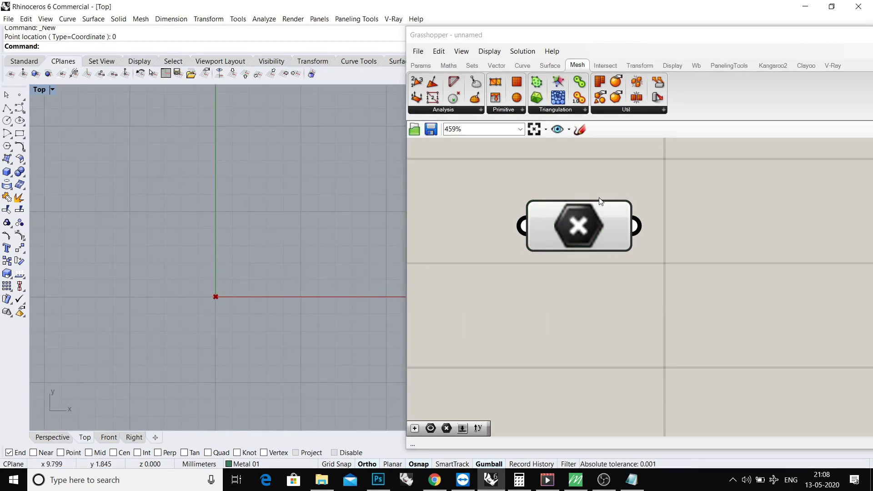
left_click(597, 315)
left_click(587, 230)
left_click(577, 278)
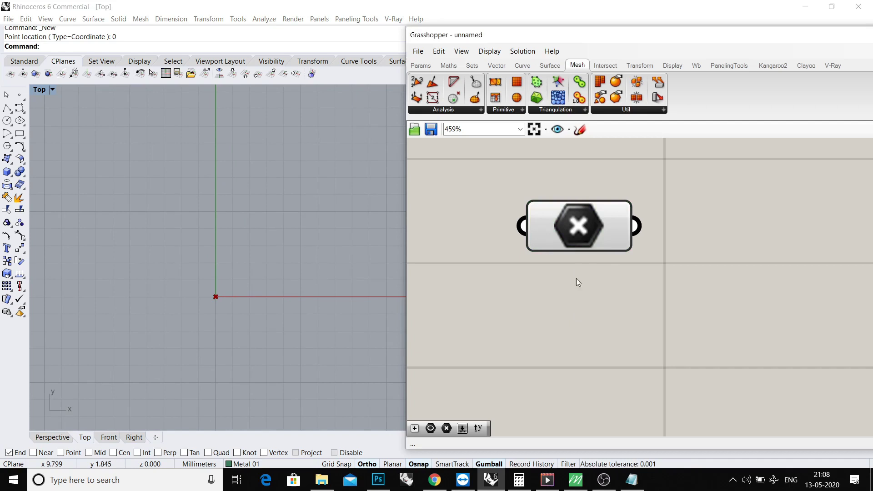
left_click(572, 223)
left_click(526, 340)
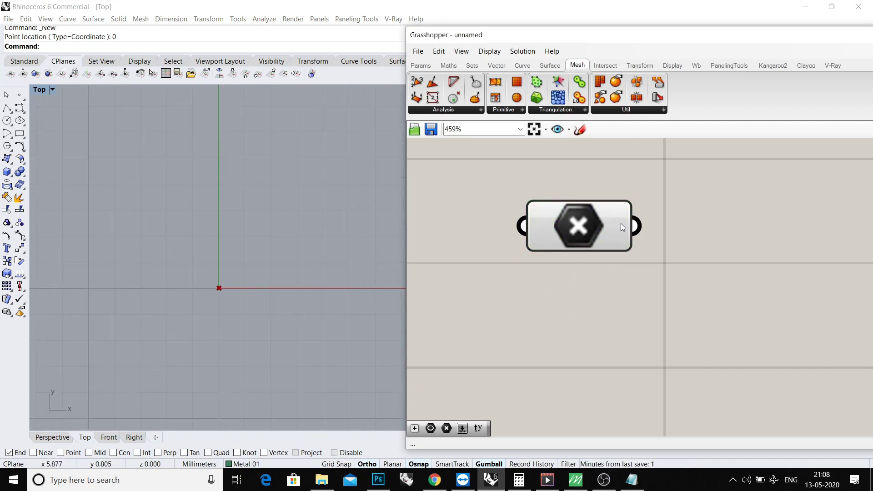
left_click(583, 227)
left_click(591, 311)
left_click(576, 225)
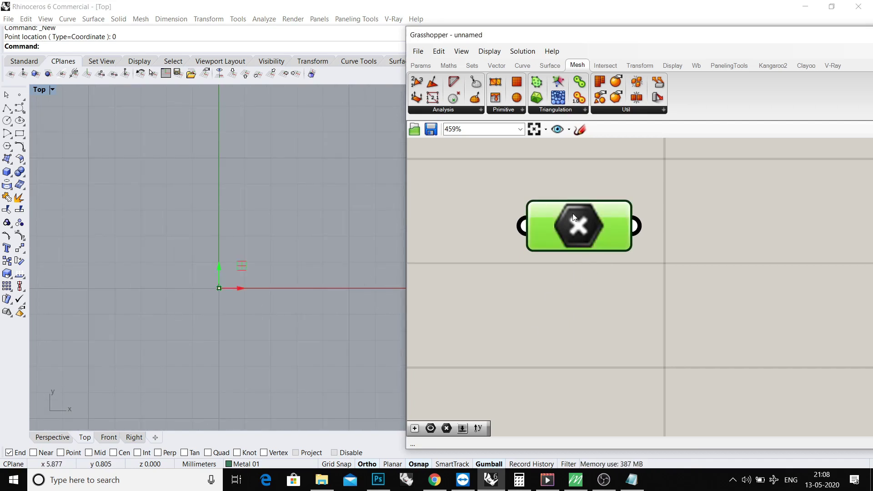
left_click(582, 295)
left_click(580, 229)
left_click(579, 319)
left_click(580, 231)
scroll(587, 287, "down", 1)
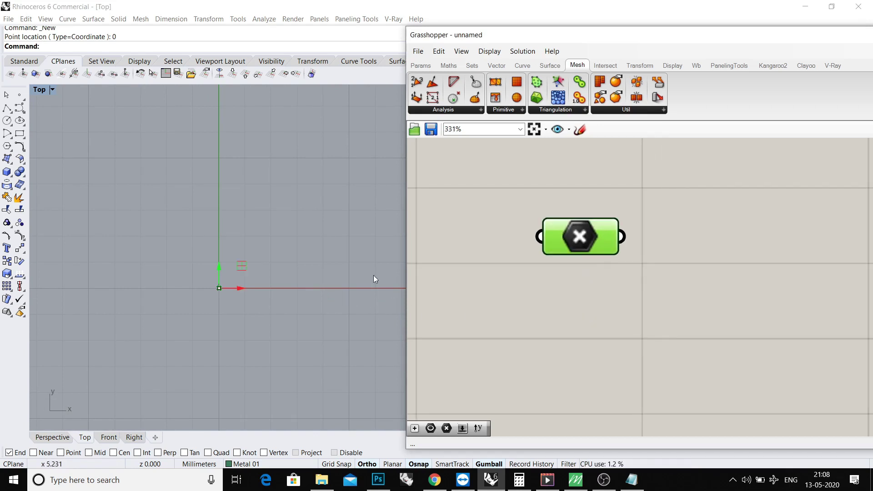
left_click(535, 282)
scroll(535, 282, "down", 1)
scroll(541, 282, "down", 1)
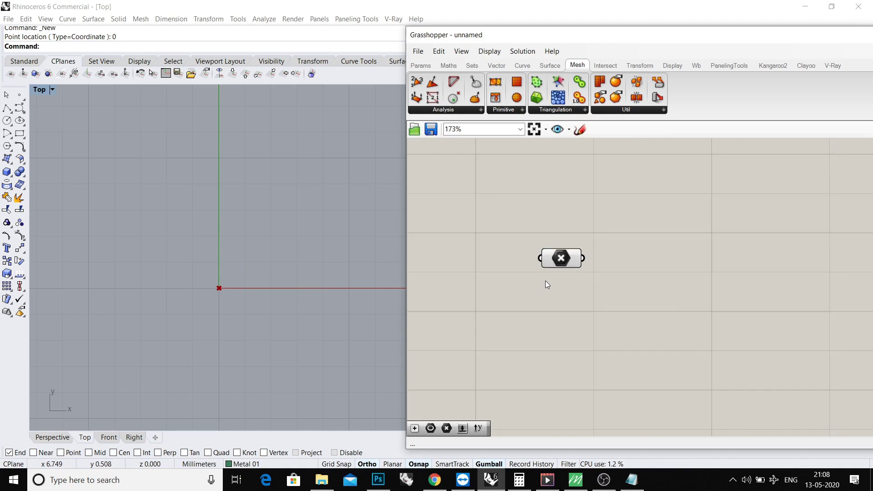
scroll(558, 272, "up", 1)
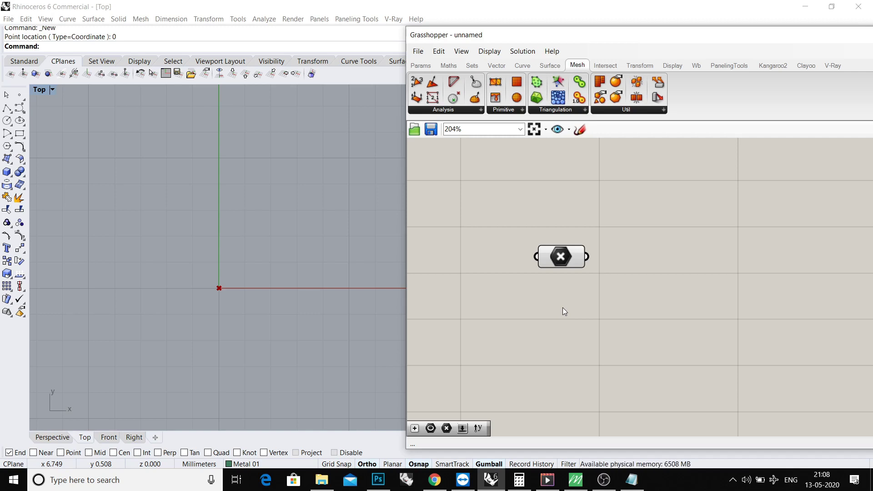
scroll(563, 308, "up", 1)
Step: Copy and paste the Point parameter, placing the duplicate below the original
left_click(582, 235)
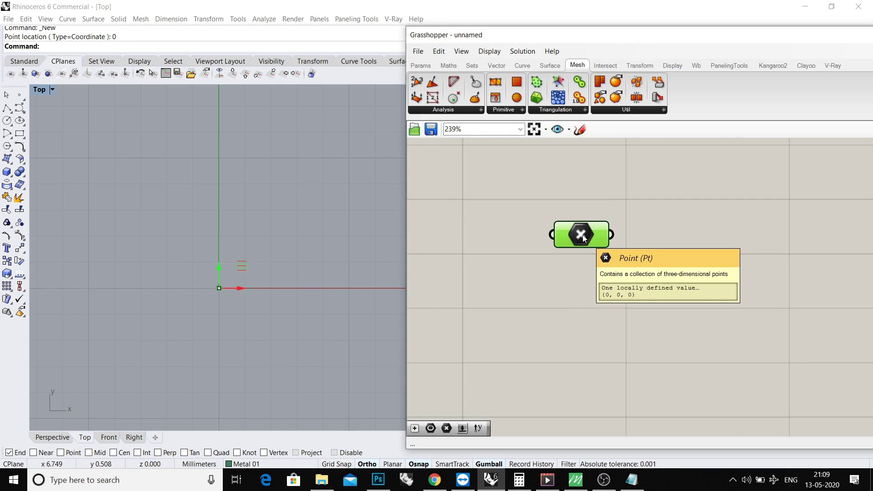
key("ctrl+c")
key("ctrl+v")
left_click_drag(591, 243, 591, 301)
Step: Select both Point parameters, nudge the lower one left, and recentre the canvas and Top view
left_click(561, 255)
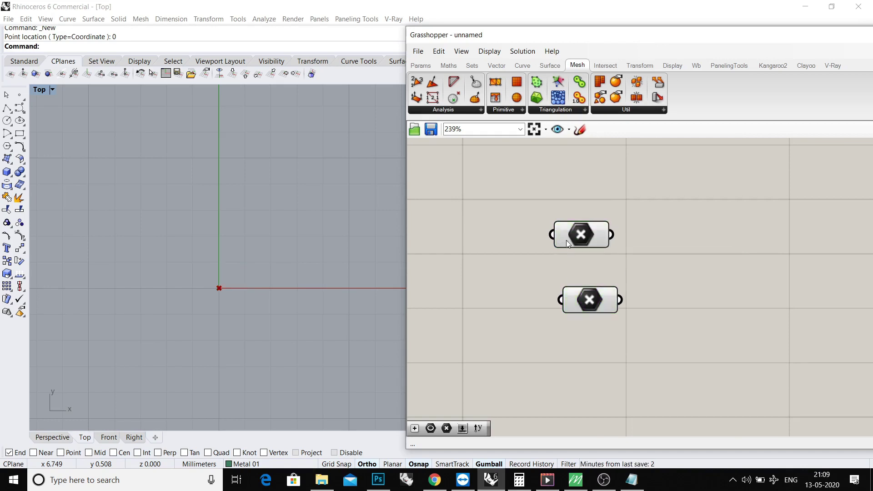
left_click(567, 241)
left_click(581, 299)
left_click(580, 269)
left_click(576, 235)
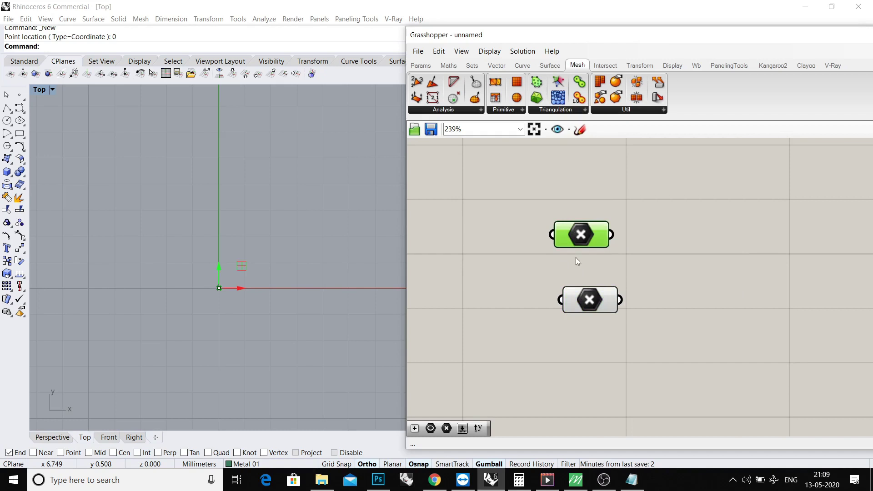
left_click(576, 259)
scroll(215, 302, "up", 2)
scroll(569, 316, "up", 1)
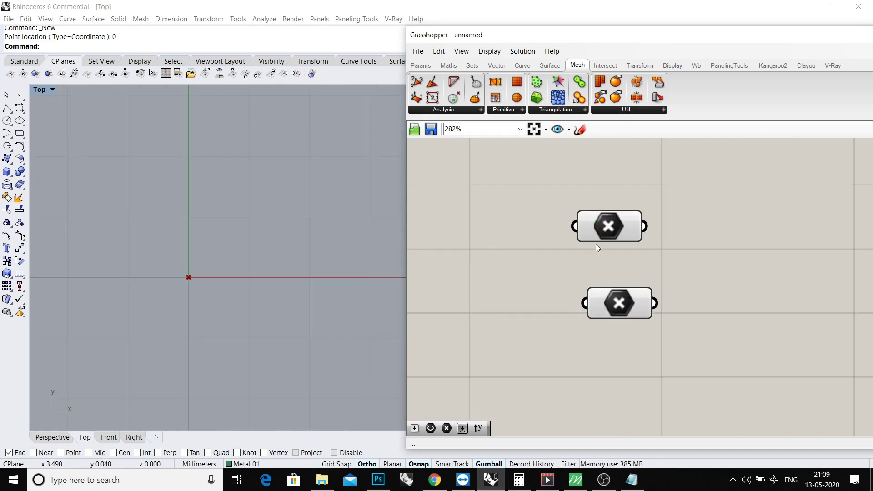
left_click(607, 225)
left_click(618, 304)
left_click(603, 228)
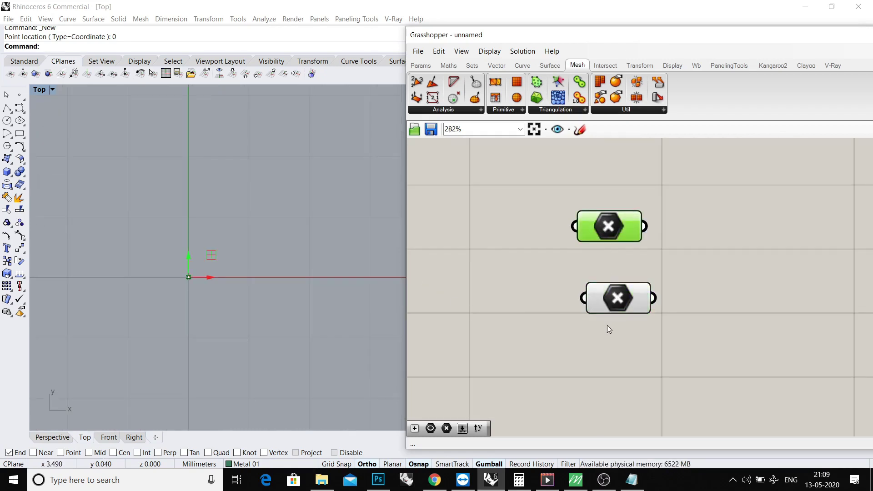
left_click_drag(617, 303, 604, 304)
scroll(605, 304, "down", 1)
left_click(362, 256)
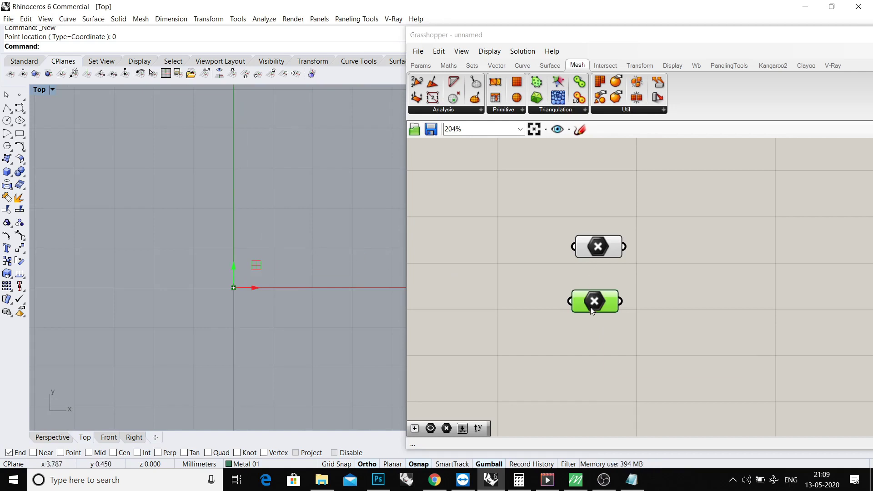
scroll(569, 321, "down", 2)
scroll(575, 315, "up", 1)
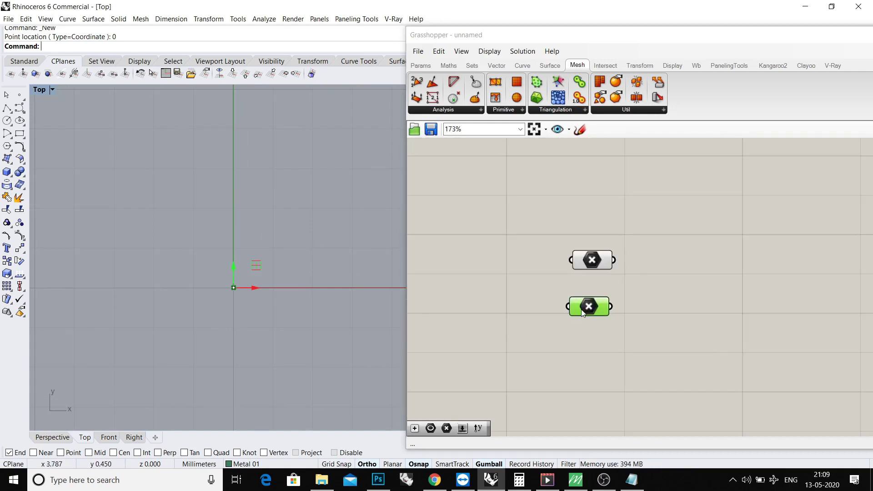
left_click_drag(586, 308, 570, 261)
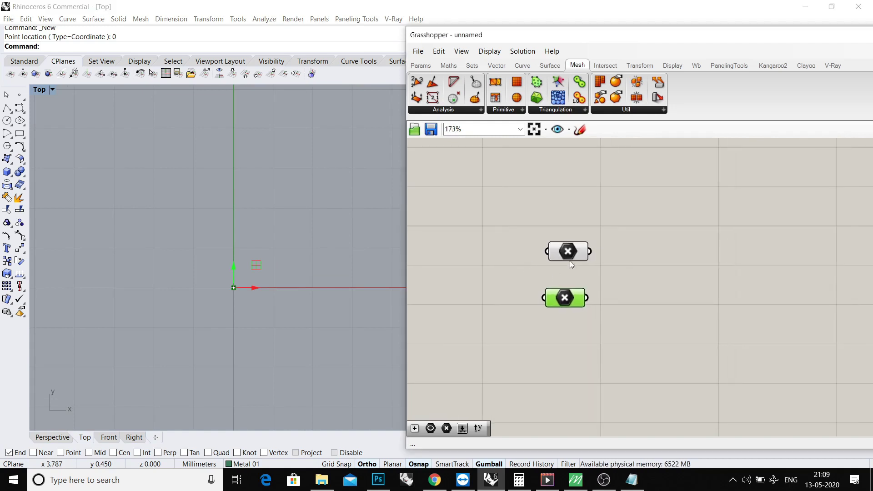
scroll(570, 261, "up", 1)
right_click_drag(222, 293, 235, 290)
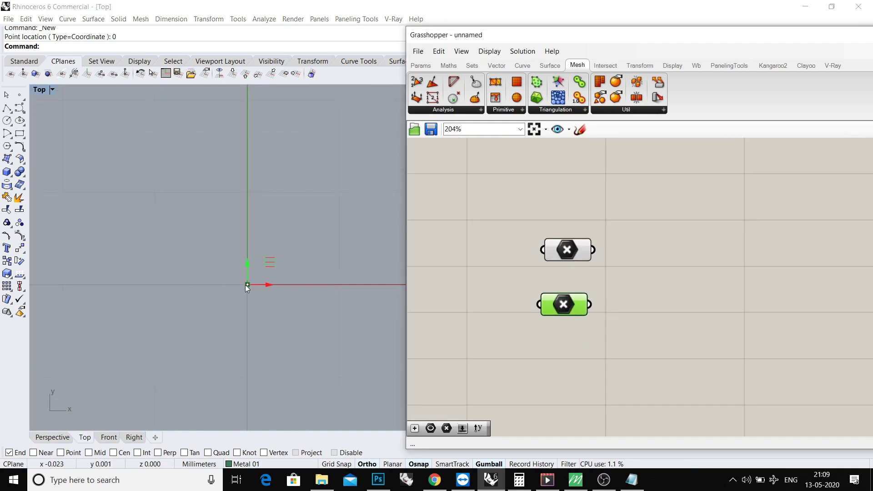
scroll(255, 300, "up", 2)
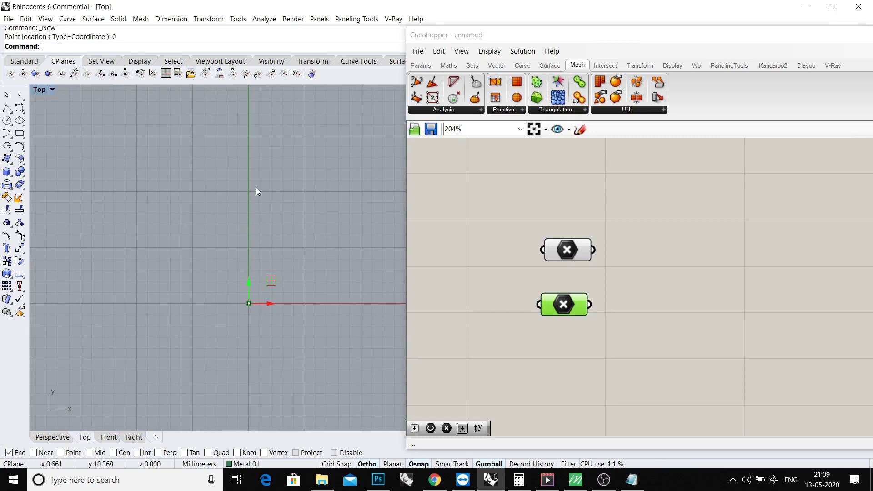
Step: Arrange both Point parameters and add a Unit Y vector component
mouse_move(521, 295)
right_mouse_down()
mouse_move(547, 295)
mouse_move(500, 293)
right_mouse_up()
left_click_drag(540, 301, 556, 300)
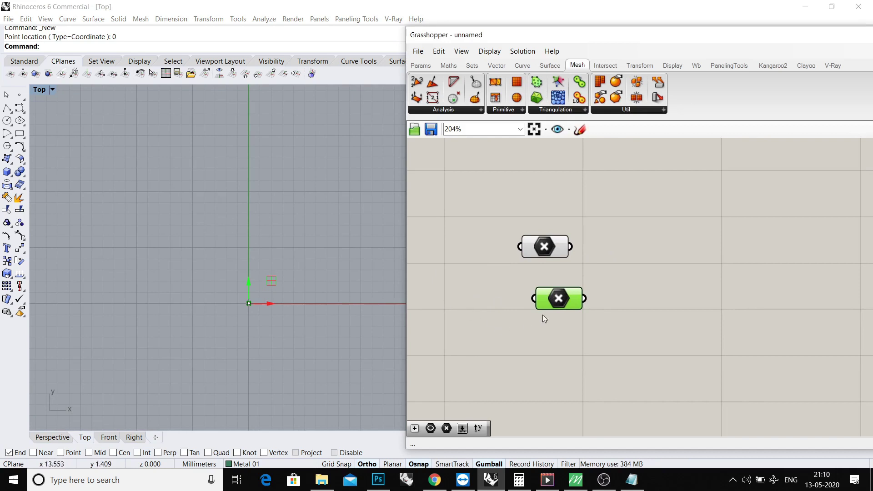
left_click_drag(558, 299, 583, 294)
left_click_drag(544, 246, 585, 247)
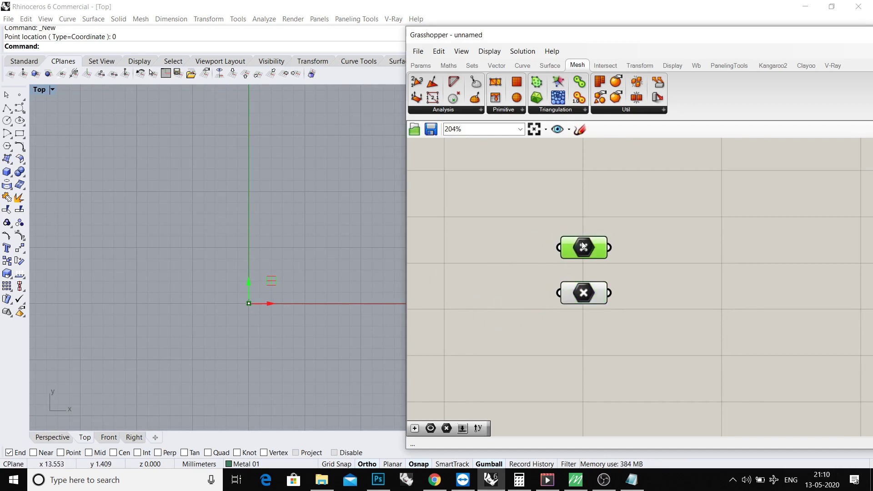
double_click(519, 299)
type("y")
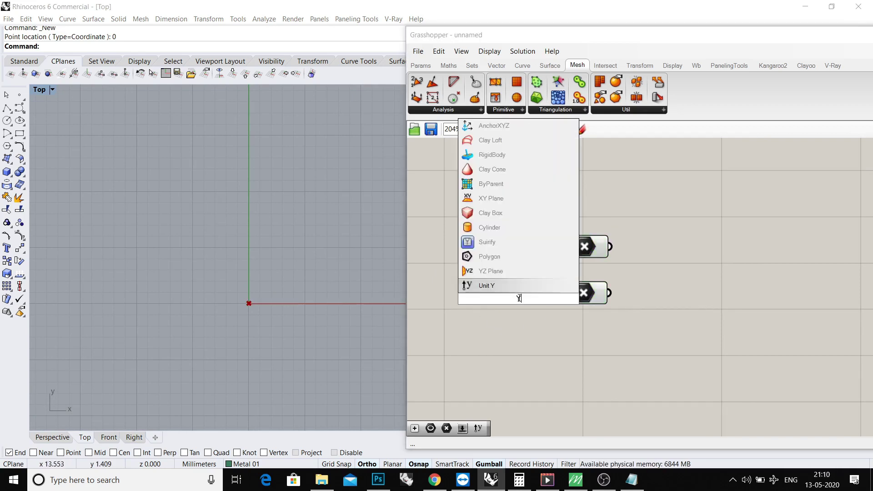
key("Return")
scroll(564, 286, "up", 1)
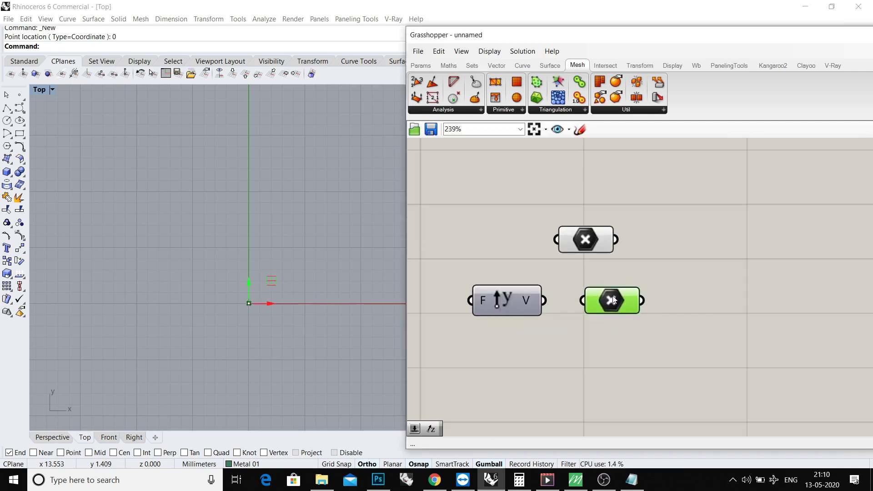
left_click_drag(583, 297, 621, 302)
mouse_move(517, 298)
left_mouse_down()
mouse_move(493, 290)
mouse_move(591, 302)
left_mouse_up()
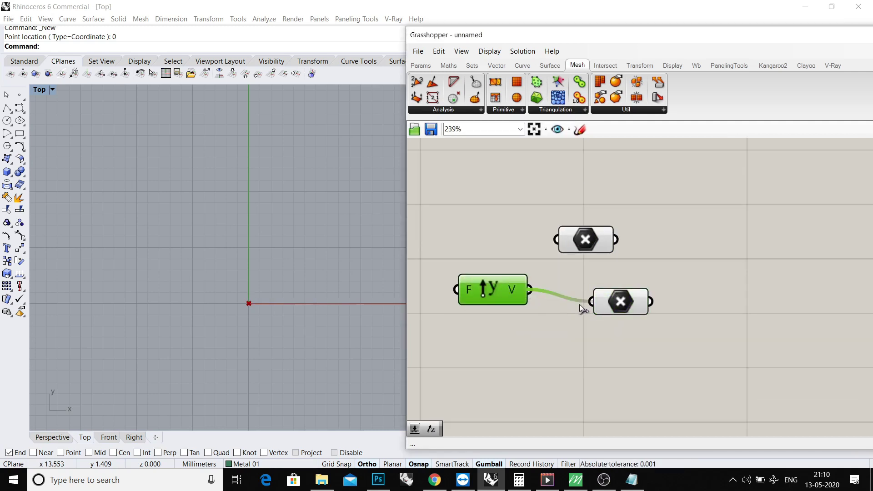
Step: Wire Unit Y into the lower Point parameter and set them side by side
left_click_drag(585, 239, 624, 201)
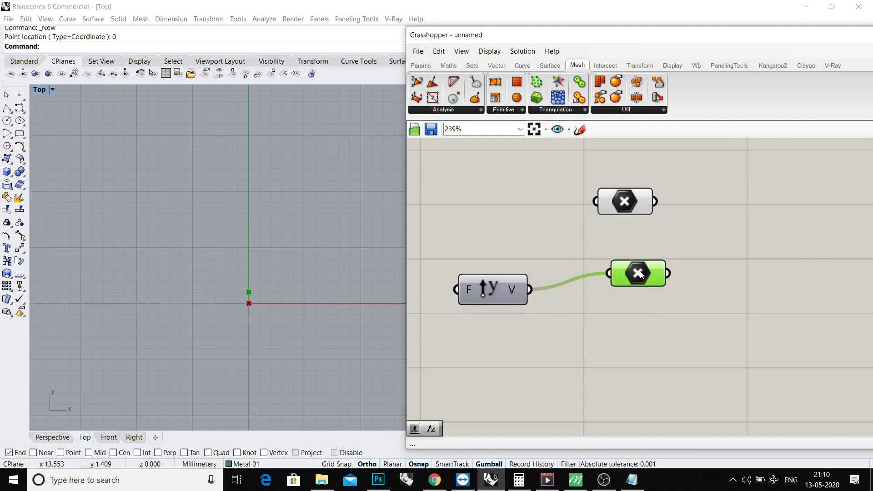
left_click_drag(621, 303, 645, 256)
left_click_drag(531, 289, 556, 262)
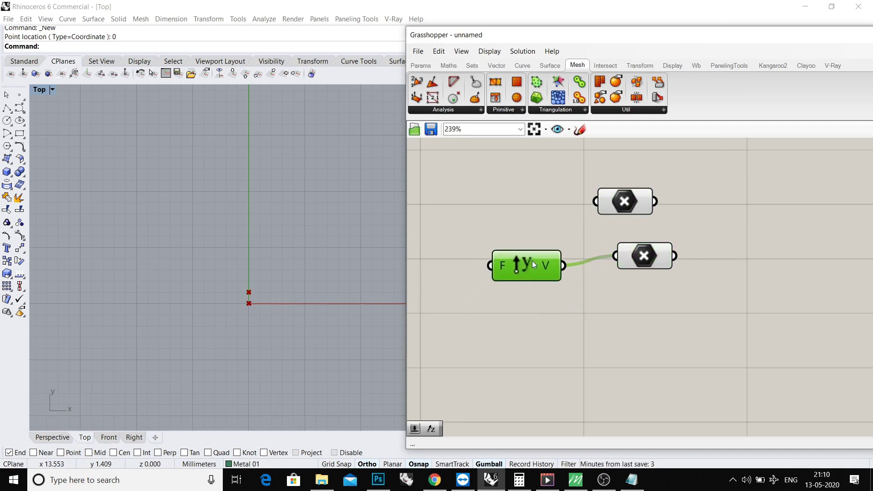
scroll(556, 301, "down", 1)
left_click_drag(638, 307, 540, 308)
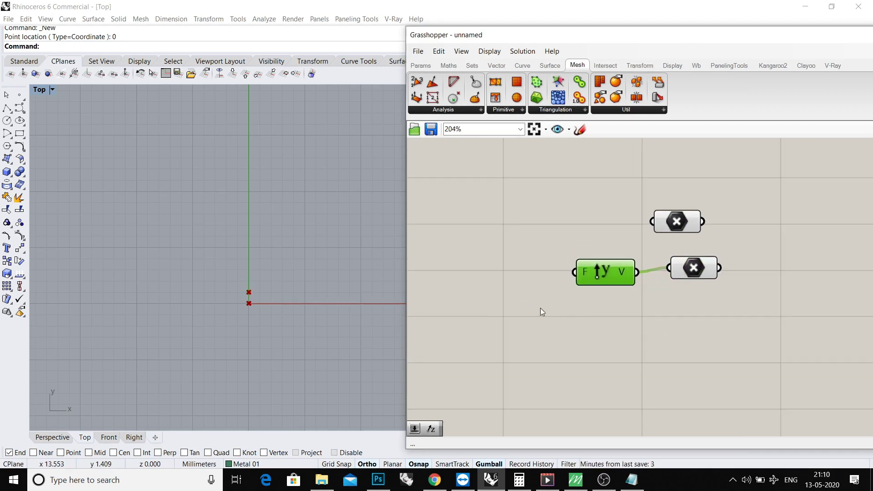
Step: Add a Factor Number Slider, wire it to Unit Y's F input, and set it to 0.313
double_click(507, 302)
type("S")
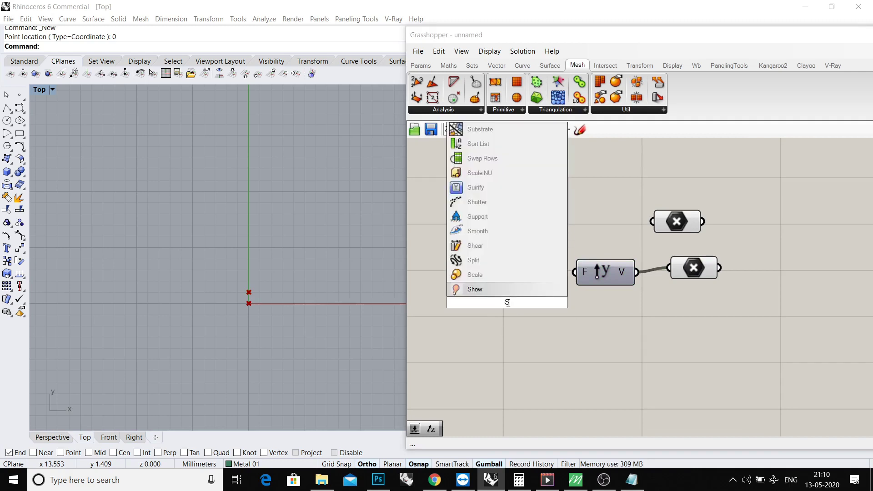
type("LI")
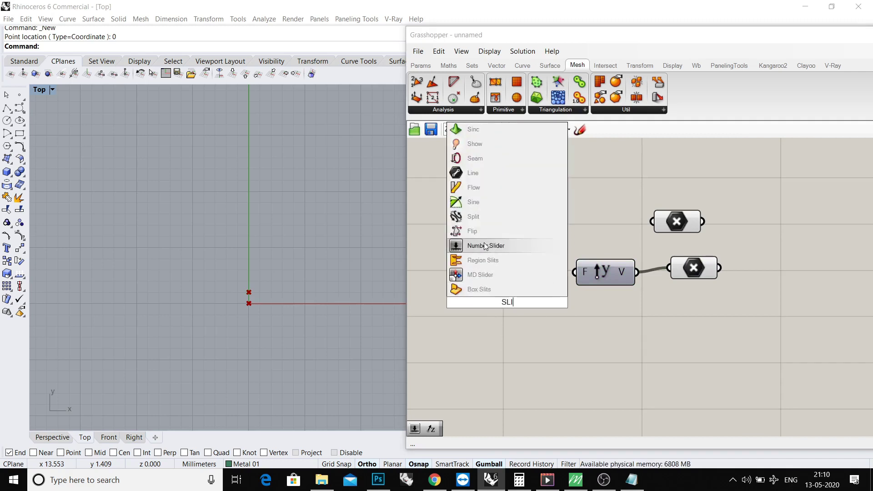
left_click(486, 246)
right_click_drag(516, 293, 640, 323)
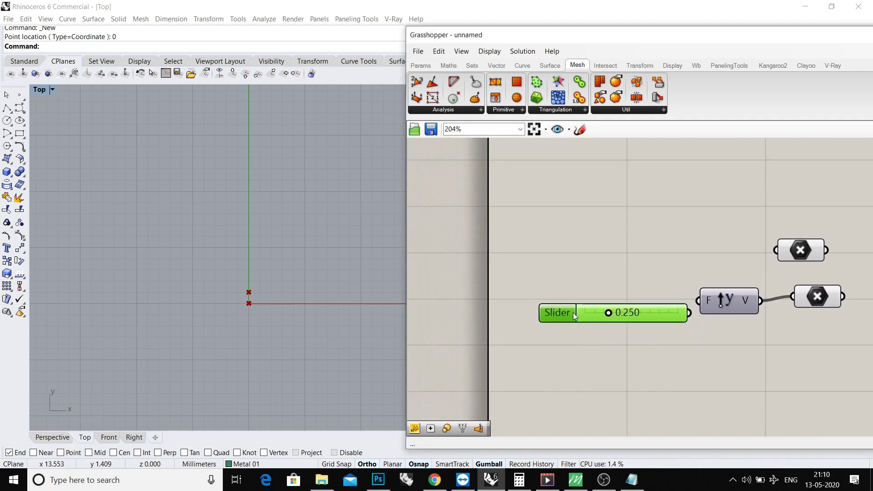
left_click_drag(597, 332, 565, 304)
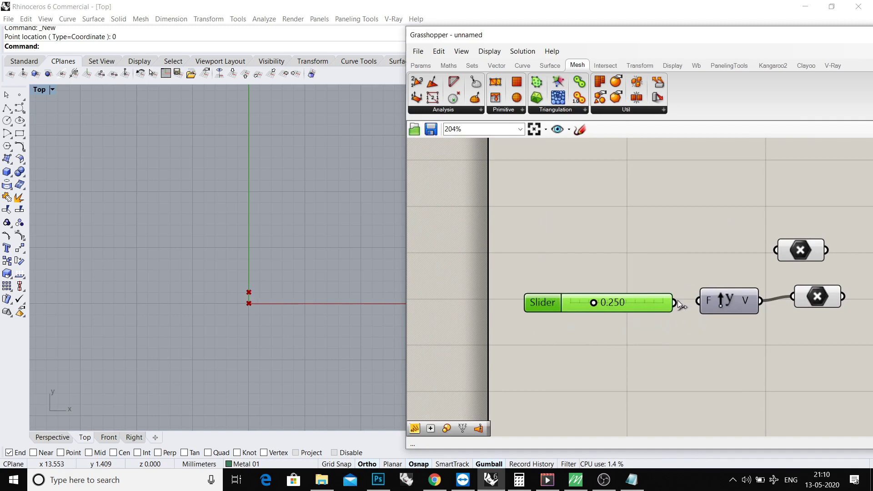
left_click_drag(676, 304, 702, 302)
scroll(689, 306, "up", 1)
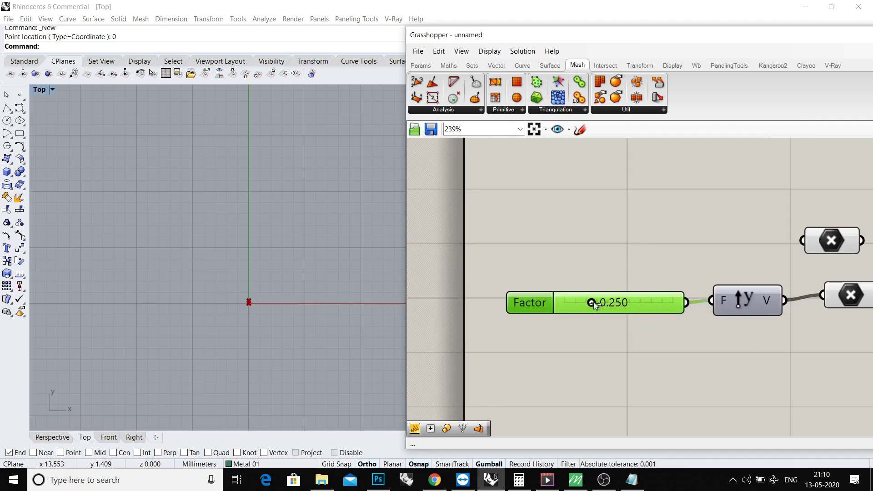
mouse_move(594, 305)
left_mouse_down()
mouse_move(669, 304)
mouse_move(565, 305)
mouse_move(665, 304)
mouse_move(584, 307)
left_mouse_up()
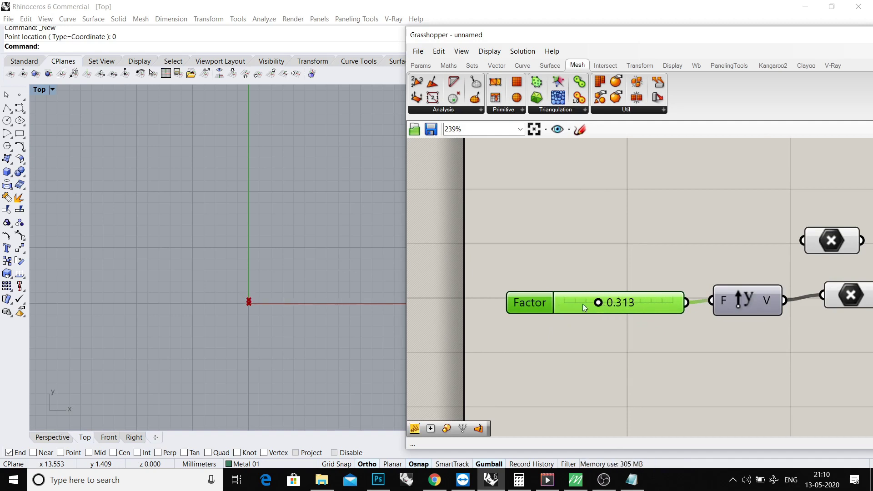
Step: Make the Factor slider use whole numbers with a maximum of 50
double_click(528, 304)
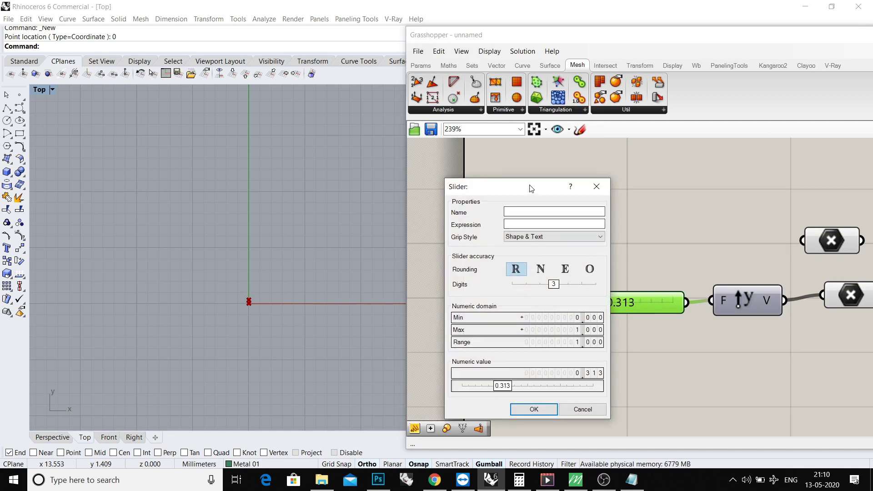
left_click_drag(530, 187, 414, 172)
left_click(425, 254)
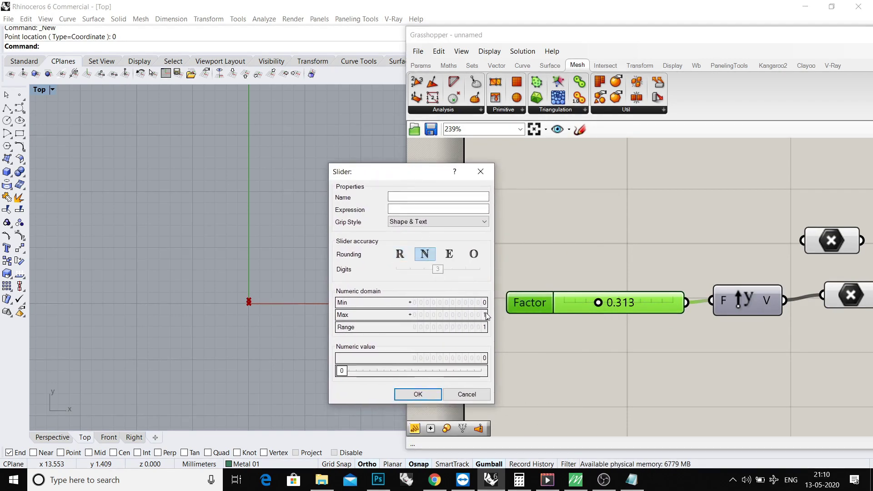
double_click(486, 314)
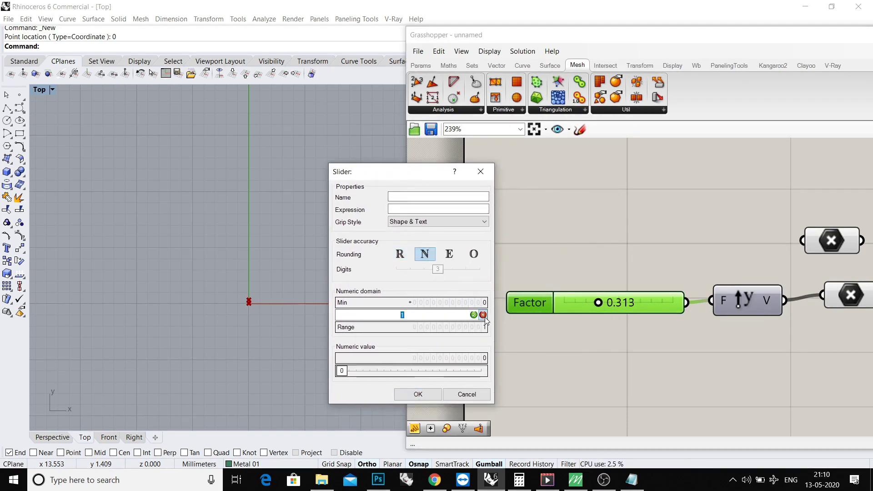
type("50")
key("Return")
left_click(418, 394)
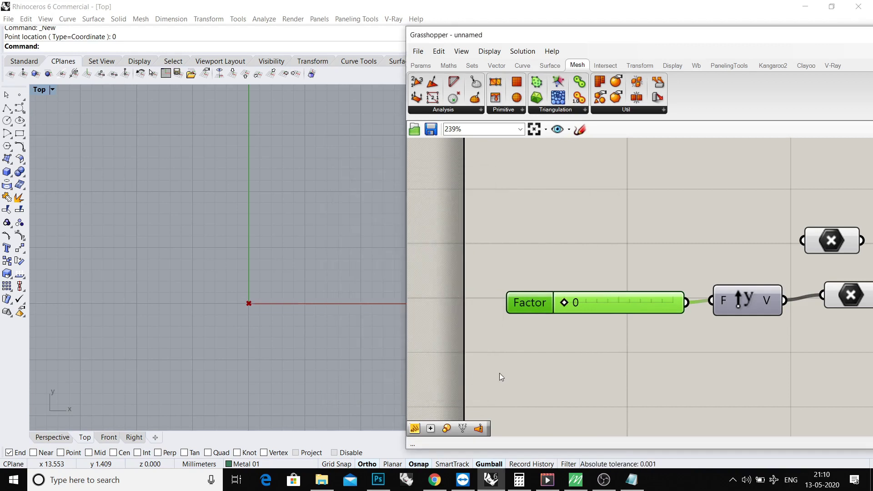
scroll(566, 354, "down", 2)
Step: Set the Factor slider to 10, moving the point up the Y axis
right_click_drag(565, 353, 532, 327)
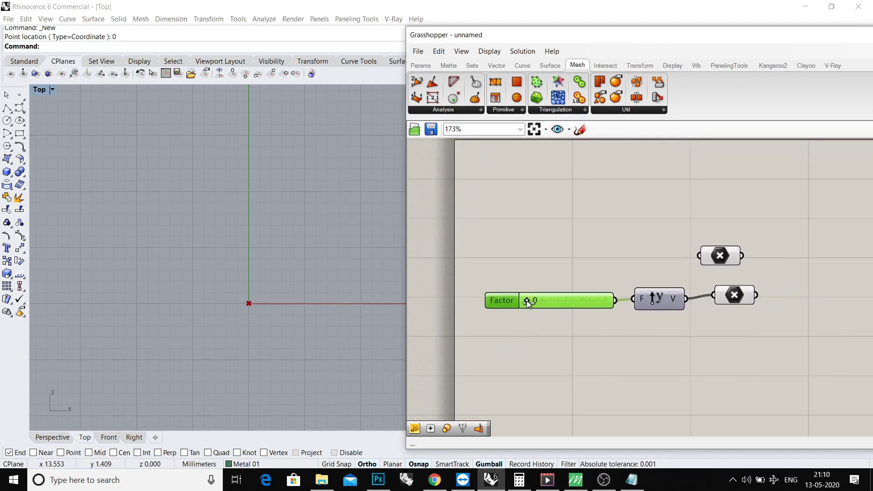
mouse_move(551, 300)
left_mouse_down()
mouse_move(605, 301)
mouse_move(550, 301)
left_mouse_up()
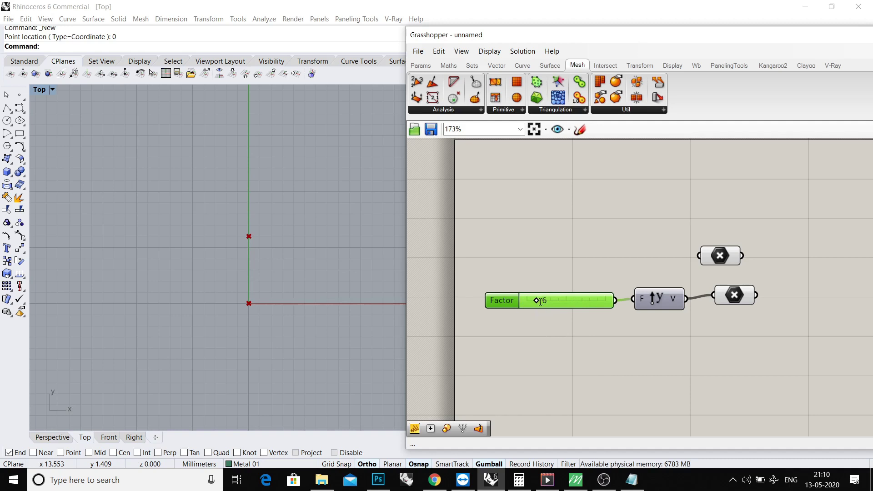
double_click(540, 302)
type("10")
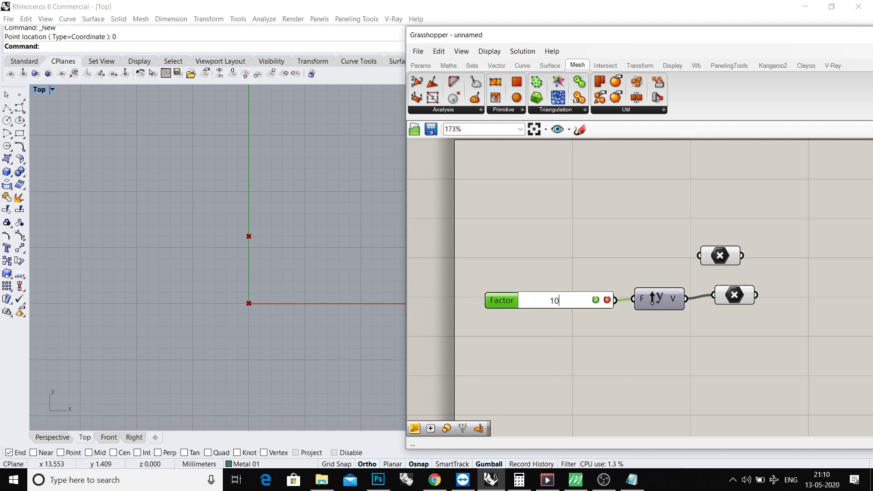
key("Return")
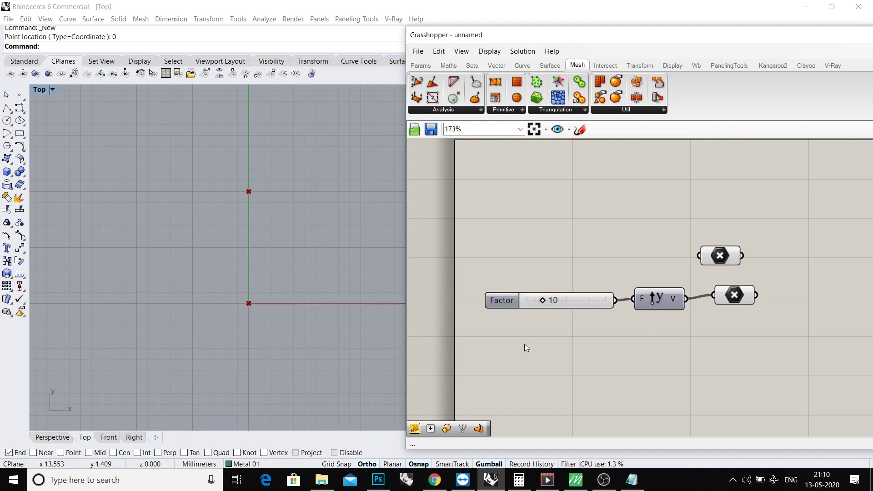
scroll(524, 344, "down", 1)
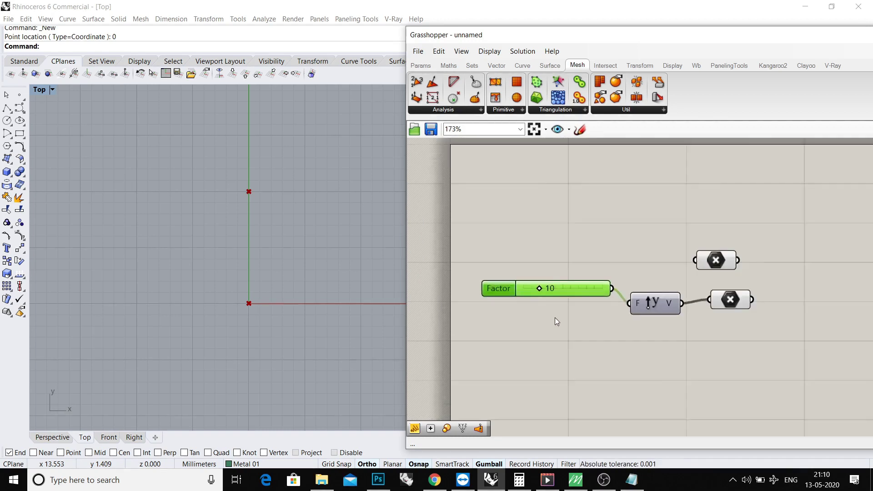
scroll(555, 318, "up", 2)
left_click(676, 292)
scroll(676, 290, "down", 1)
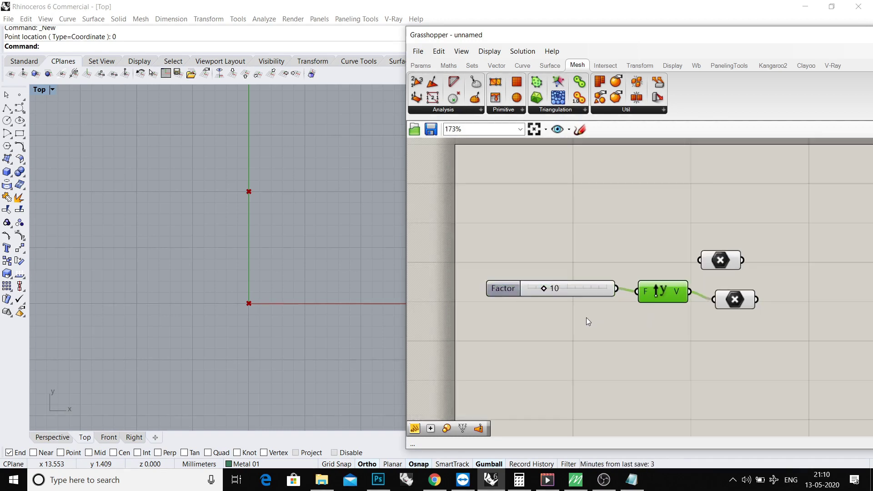
scroll(586, 355, "down", 1)
left_click(208, 344)
scroll(223, 328, "down", 2)
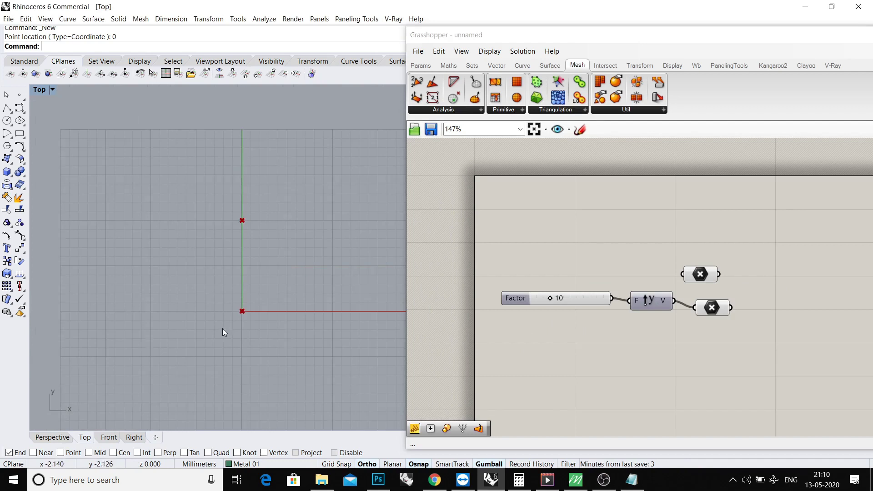
Step: Maximize the Perspective view framing the axes and both points, then select Unit Y
double_click(40, 89)
left_click_drag(511, 30, 574, 43)
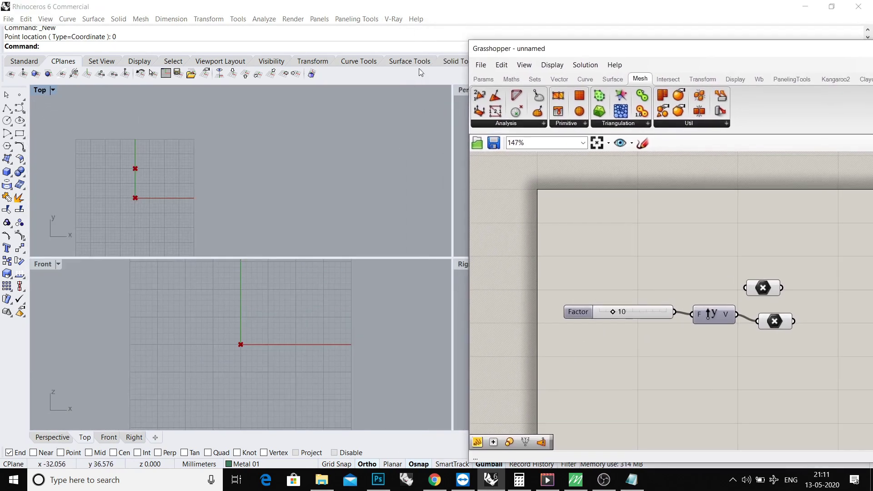
double_click(461, 91)
right_click_drag(387, 167, 280, 291, "shift")
scroll(304, 254, "down", 1)
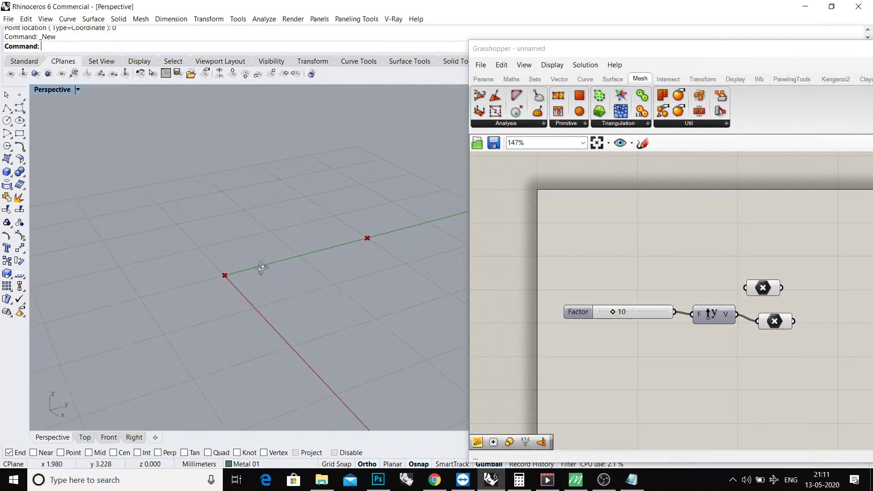
scroll(289, 303, "up", 1)
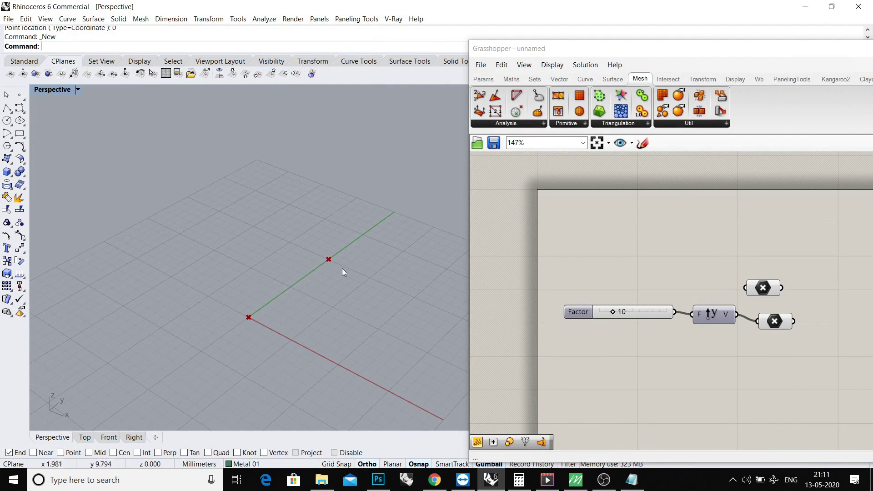
right_click_drag(341, 259, 351, 274, "shift")
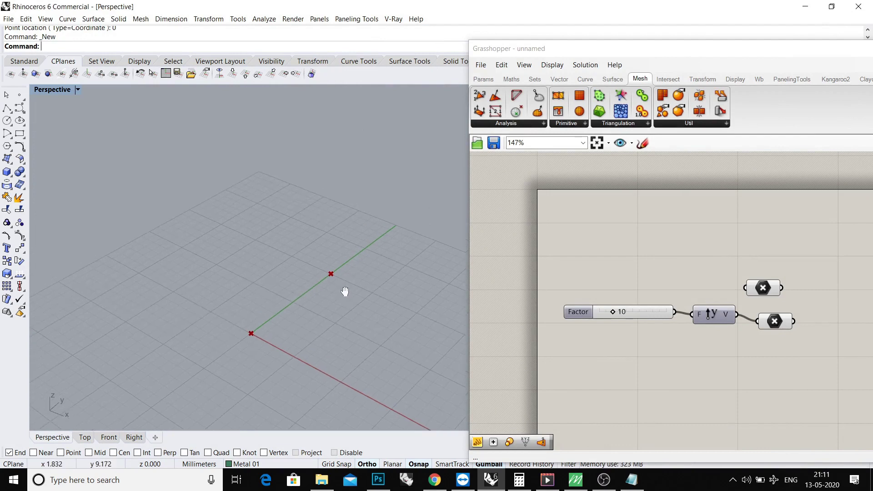
left_click(713, 316)
left_click_drag(708, 319, 705, 309)
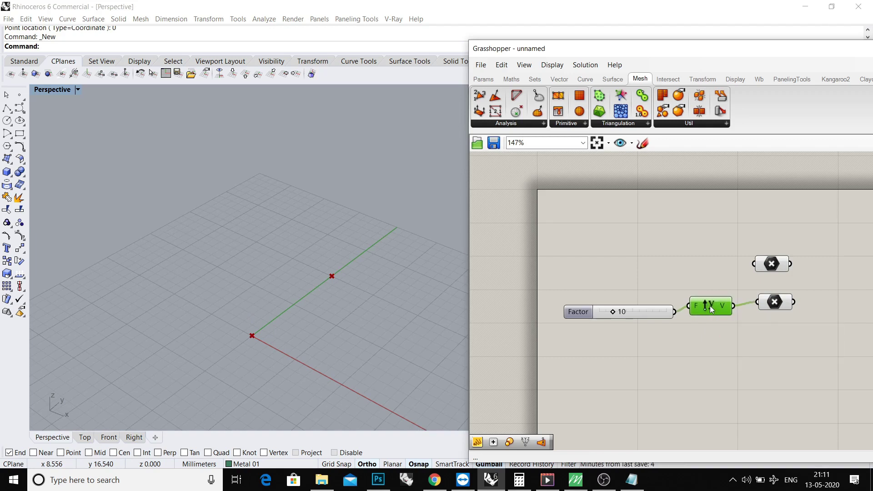
Step: Delete Unit Y and wire a new Unit Z component into the lower Point parameter
key("Delete")
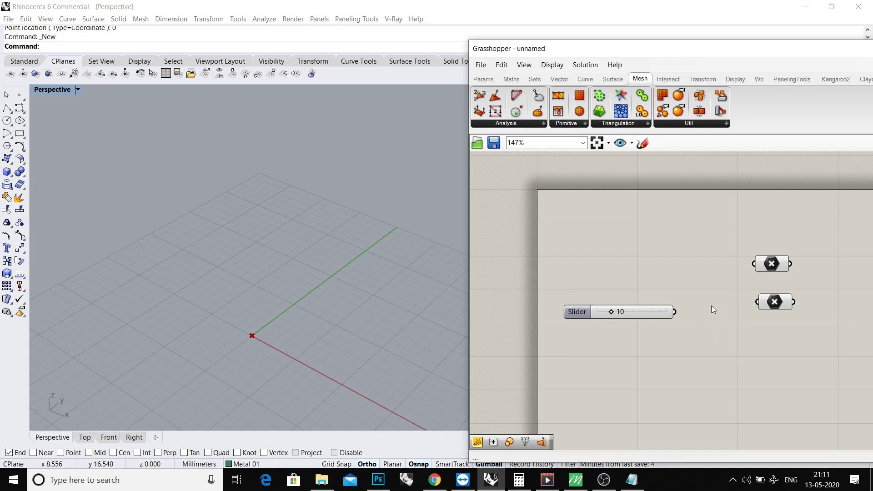
double_click(711, 305)
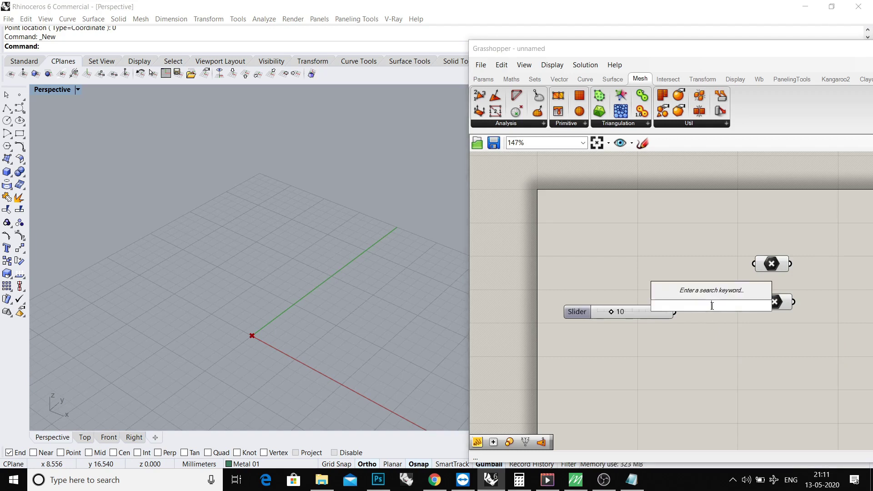
type("Z")
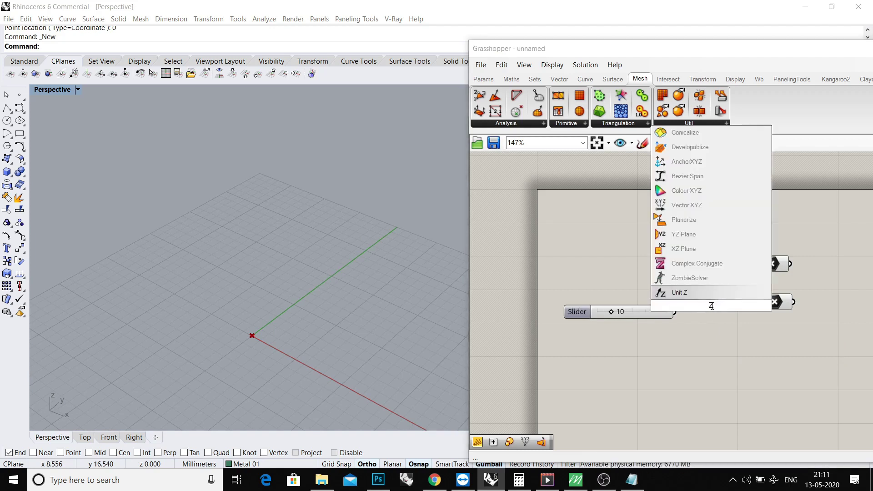
left_click(697, 294)
scroll(731, 317, "up", 2)
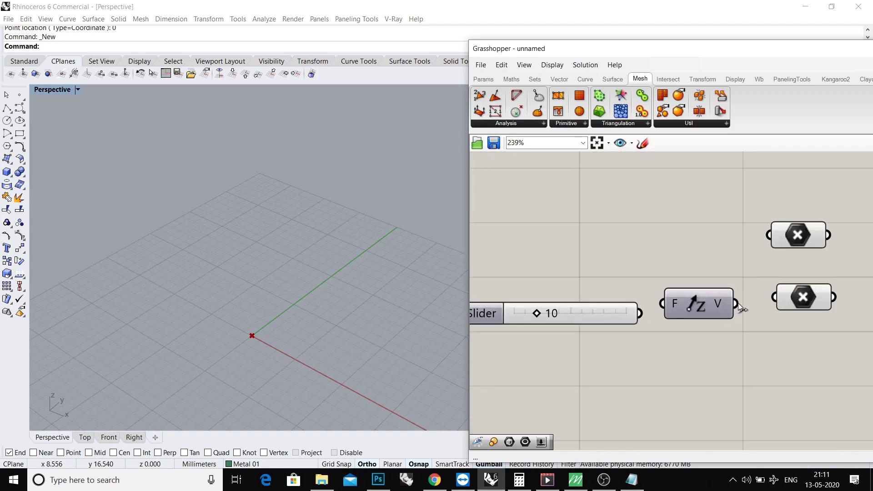
left_click_drag(737, 305, 777, 297)
left_click(700, 304)
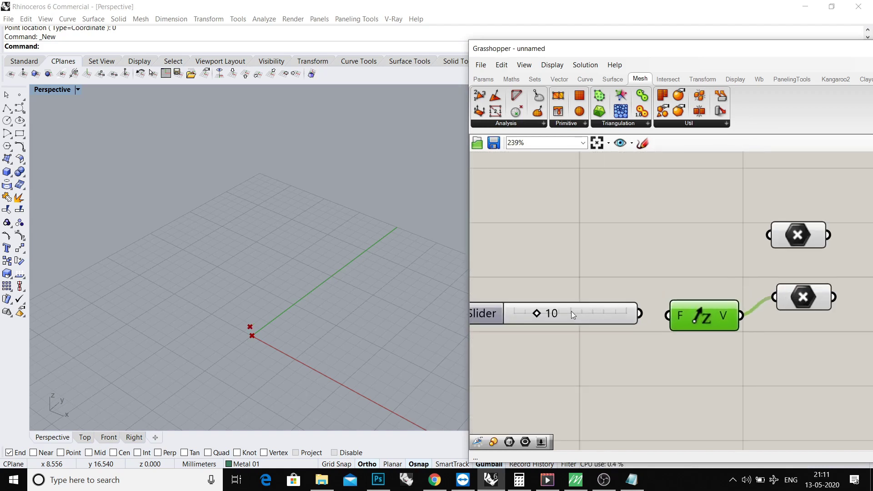
Step: Connect the Factor slider to Unit Z's F input and set it to 10
left_click_drag(640, 314, 672, 316)
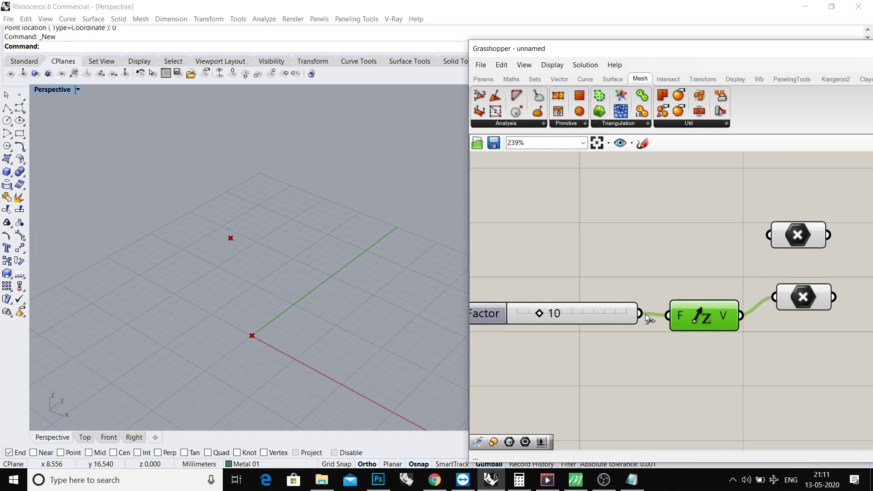
scroll(567, 301, "down", 1)
right_click_drag(262, 271, 355, 320)
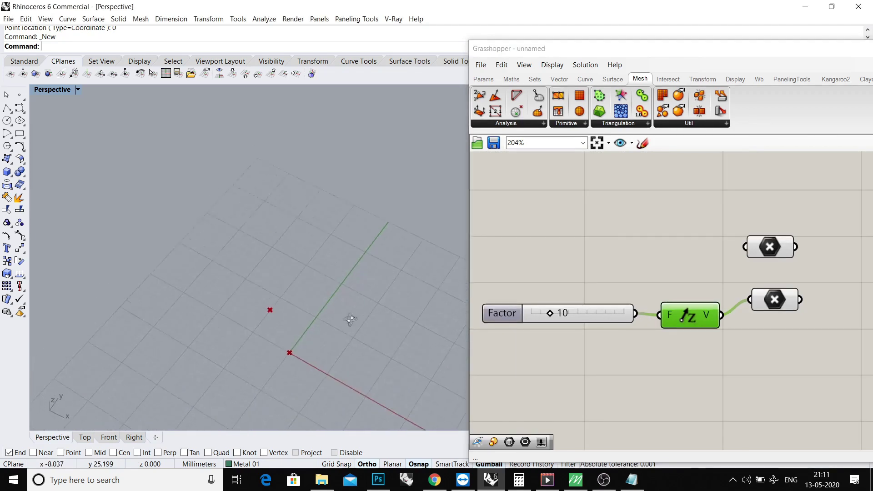
mouse_move(543, 307)
right_mouse_down()
mouse_move(554, 282)
mouse_move(560, 288)
right_mouse_up()
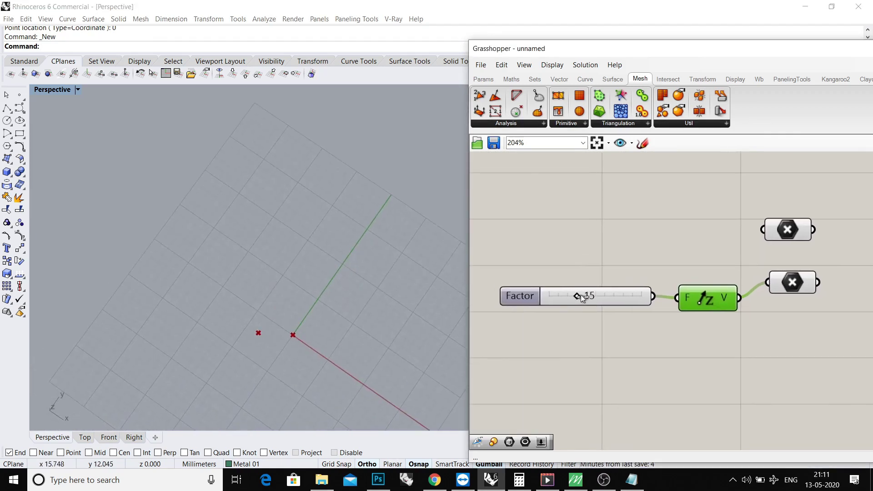
left_click_drag(574, 298, 570, 298)
double_click(570, 298)
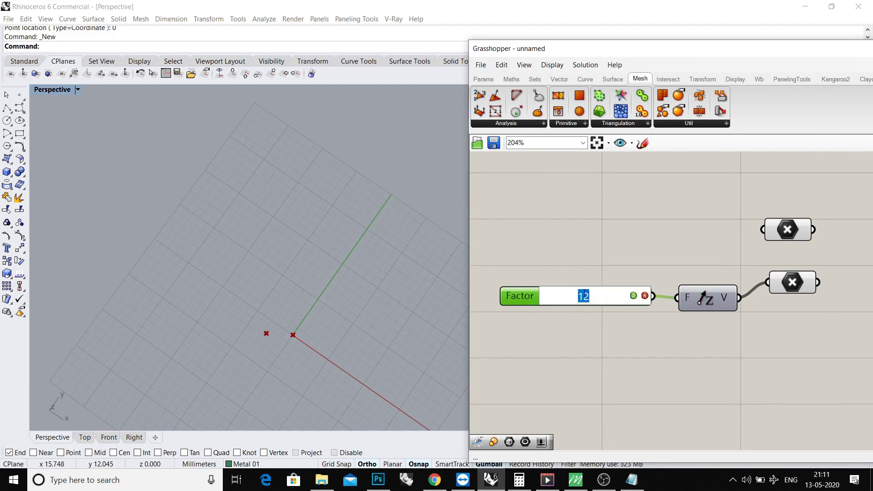
type("10")
key("Return")
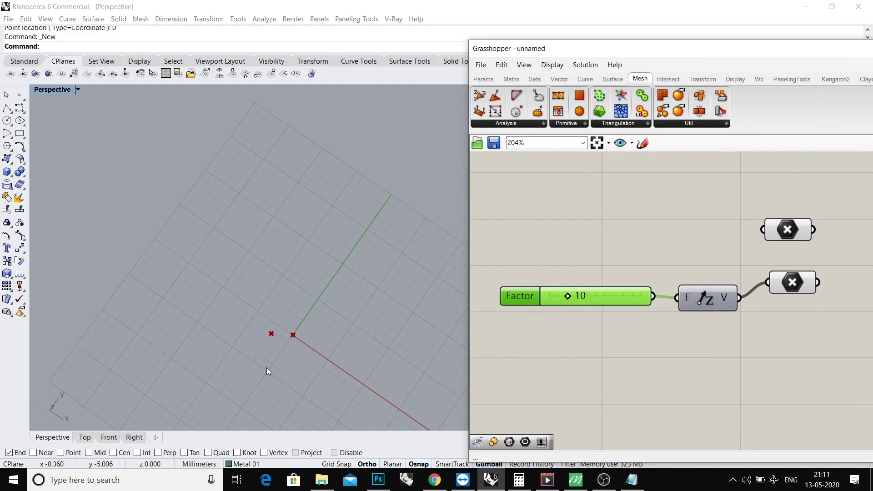
Step: Align the two point parameters with the Unit Z wire while orbiting the Perspective view
mouse_move(267, 368)
right_mouse_down()
mouse_move(337, 223)
mouse_move(321, 216)
right_mouse_up()
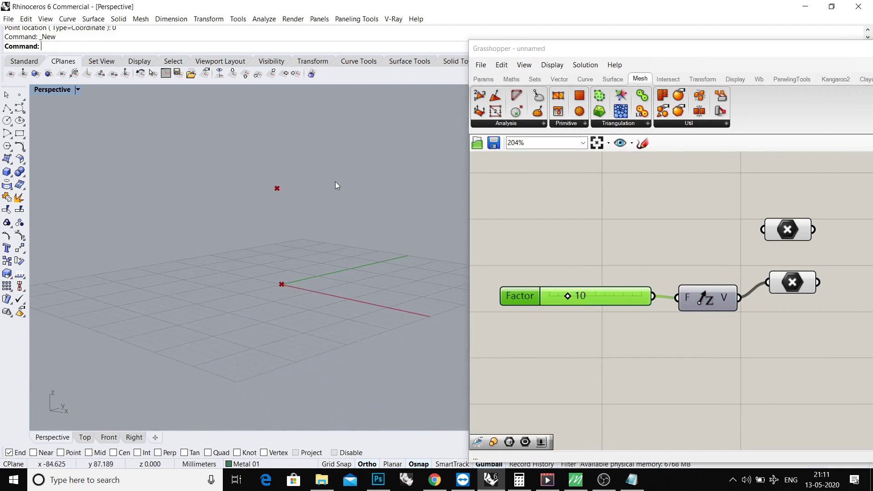
left_click(790, 230)
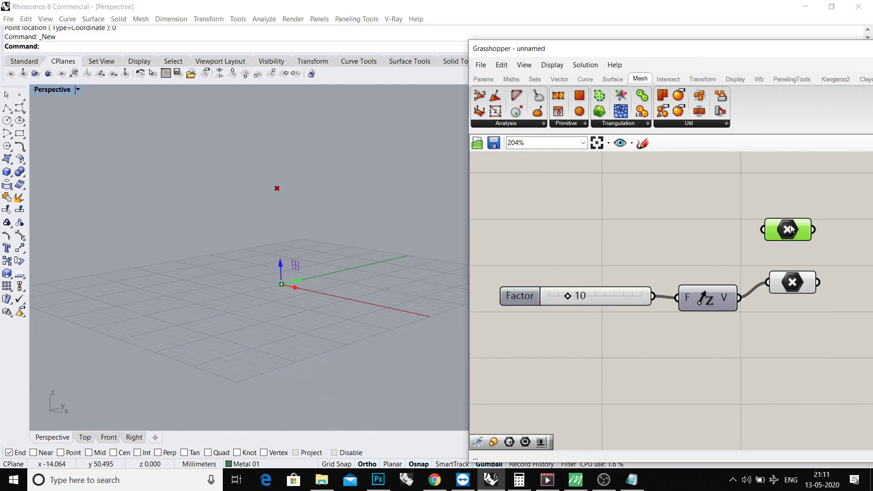
left_click(793, 281)
left_click_drag(793, 282, 797, 298)
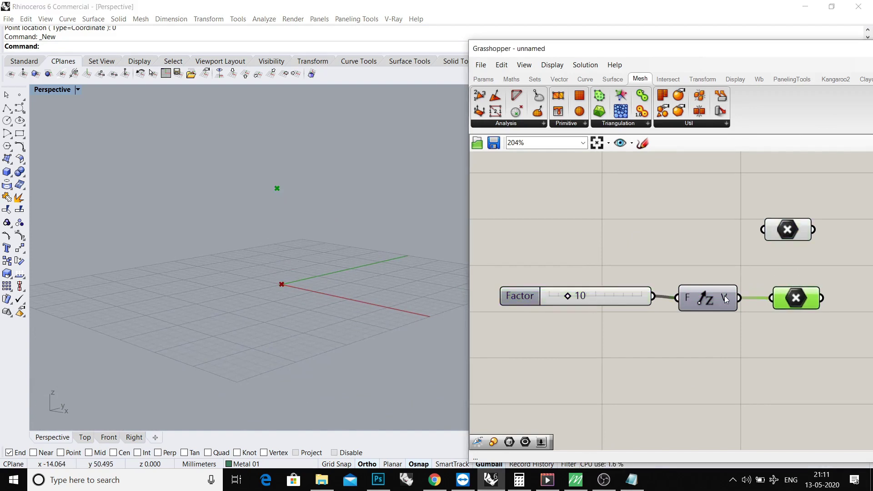
right_click_drag(365, 286, 282, 216)
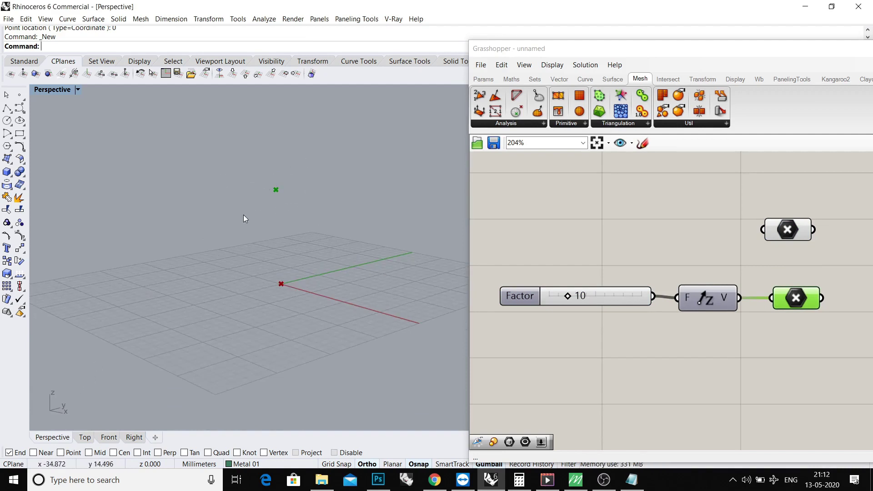
right_click_drag(244, 218, 267, 235)
scroll(610, 246, "down", 1)
scroll(703, 255, "up", 1)
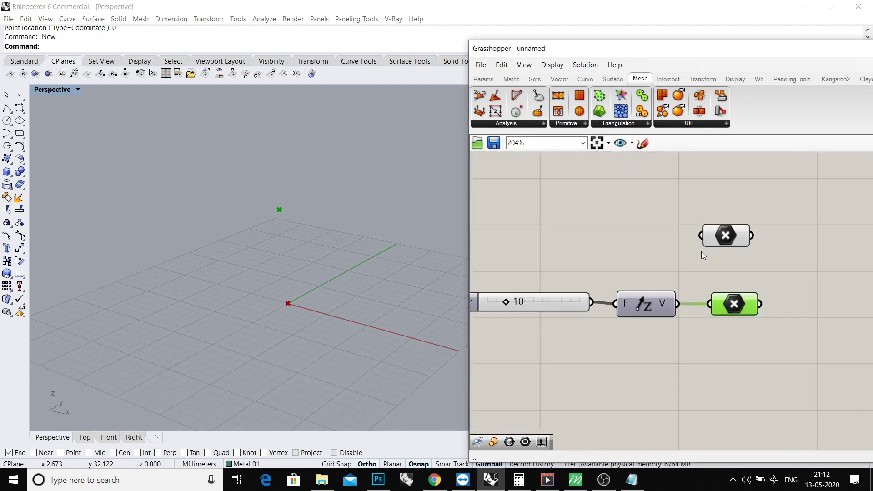
left_click_drag(717, 235, 725, 253)
Step: Window-select the raised points in the Perspective view and shift the canvas for room
left_click(311, 278)
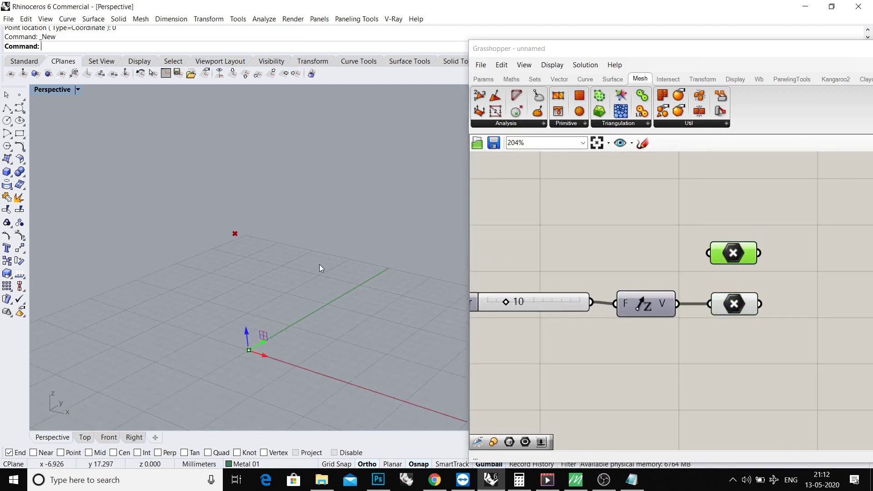
right_click_drag(321, 265, 335, 232)
left_click_drag(334, 142, 202, 373)
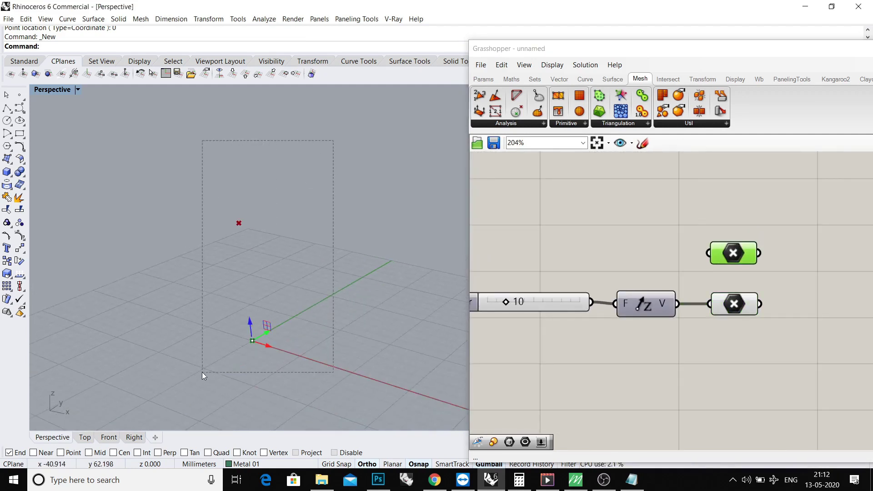
right_click_drag(243, 211, 253, 218)
left_click_drag(209, 183, 271, 315)
scroll(684, 314, "down", 1)
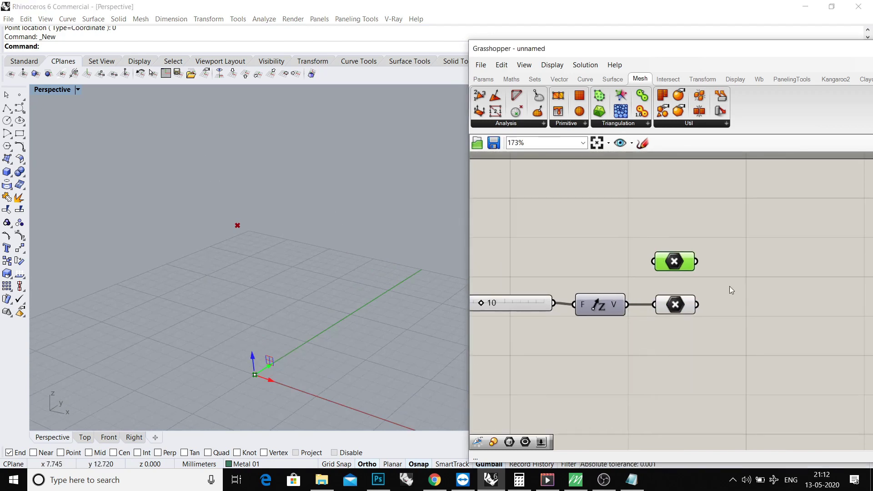
left_click_drag(733, 286, 705, 284)
Step: Add a Line component joining both Construct Point outputs, forming a vertical line from the origin
double_click(705, 284)
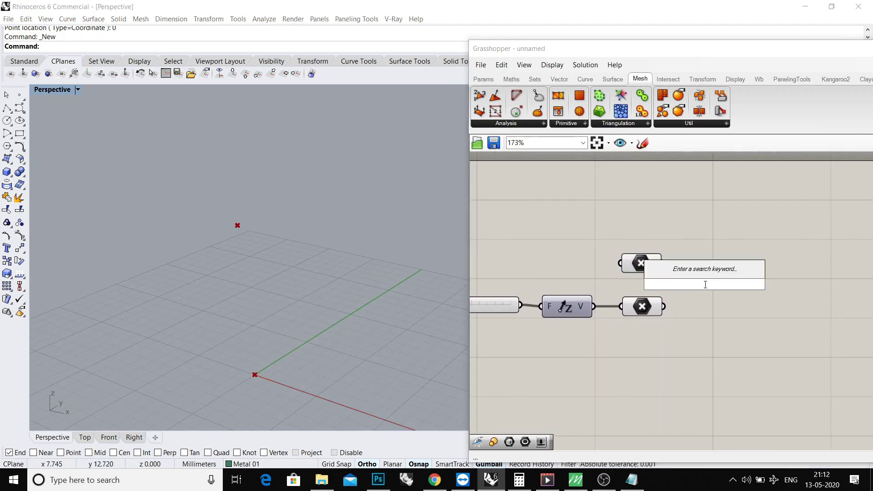
type("LIN")
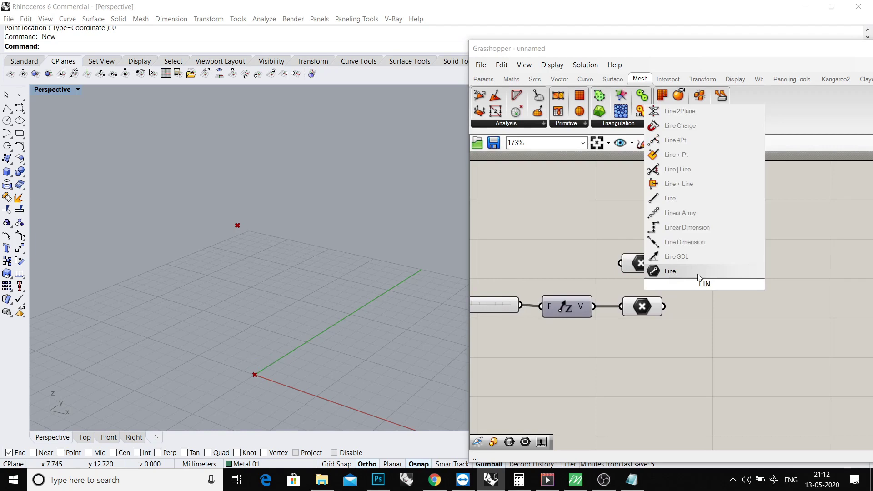
left_click(671, 199)
mouse_move(702, 272)
left_mouse_down()
mouse_move(732, 277)
mouse_move(665, 263)
left_mouse_up()
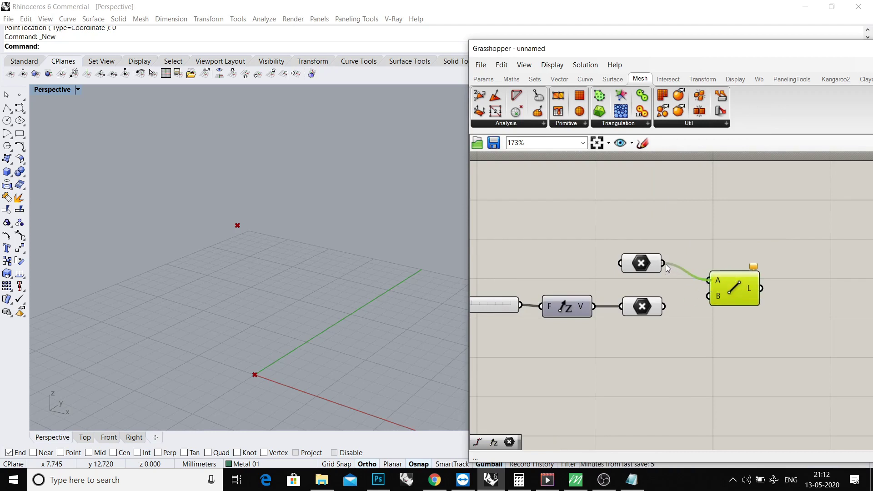
left_click_drag(712, 297, 665, 307)
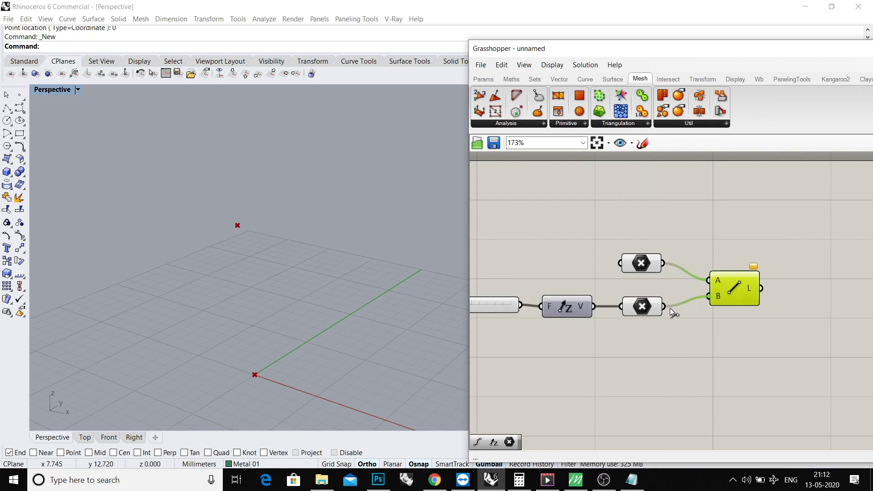
mouse_move(399, 303)
right_mouse_down("shift")
mouse_move(369, 271)
mouse_move(321, 259)
mouse_move(343, 238)
mouse_move(321, 273)
right_mouse_up("shift")
scroll(666, 242, "down", 2)
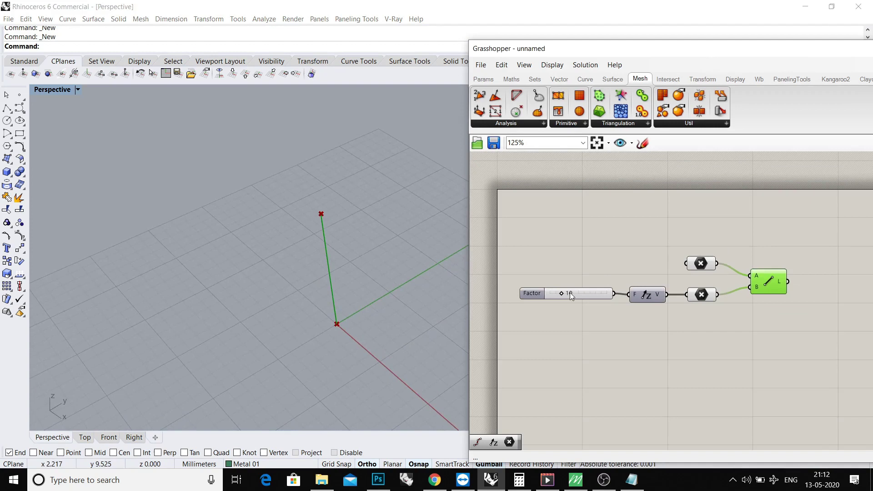
Step: Set the Factor slider to 8 and orbit the view to see the upright line
mouse_move(564, 294)
left_mouse_down()
mouse_move(571, 296)
mouse_move(560, 292)
left_mouse_up()
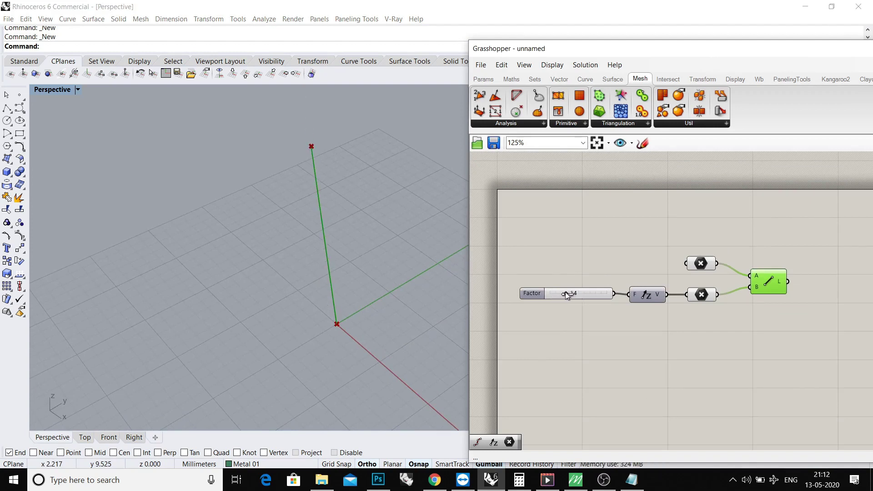
right_click_drag(333, 292, 327, 215)
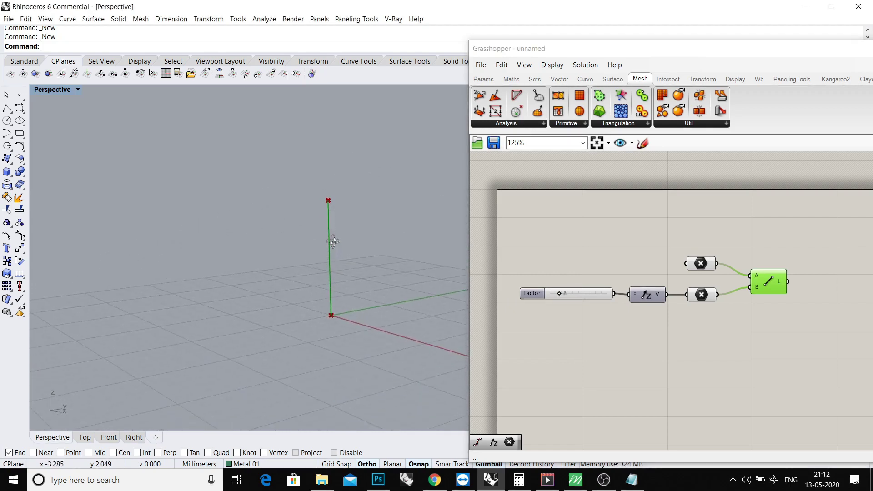
right_click_drag(509, 287, 532, 289)
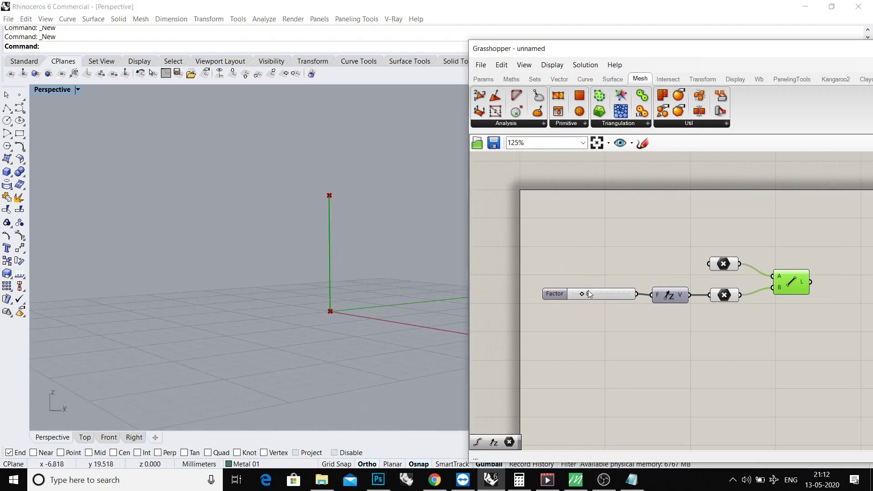
Step: Set the Factor slider's numeric domain minimum to -50 in its settings
double_click(555, 294)
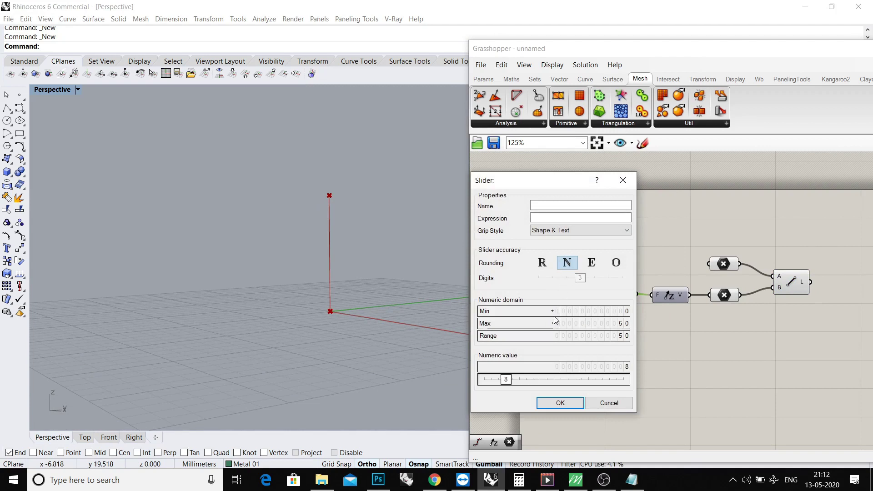
double_click(555, 312)
type("-50")
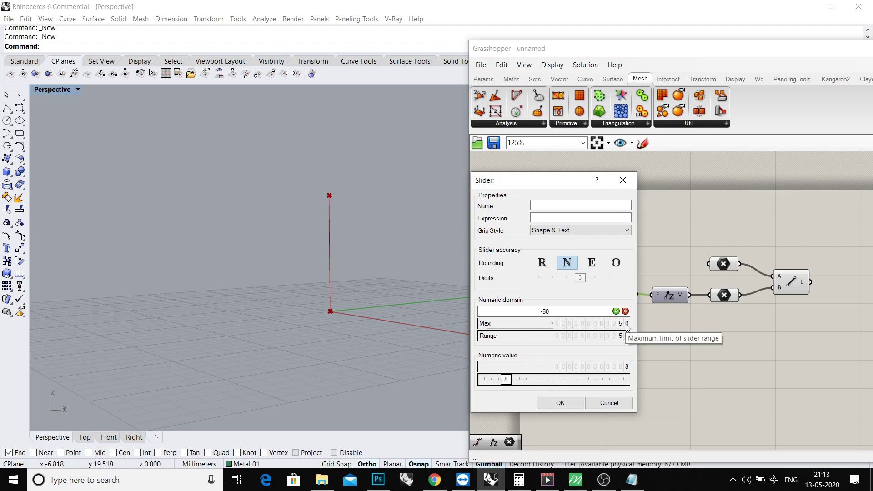
left_click(560, 403)
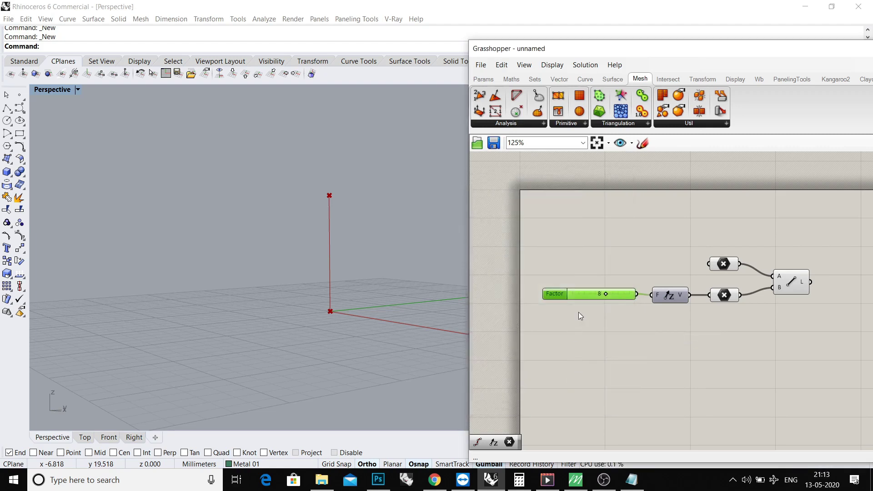
scroll(603, 297, "up", 2)
scroll(603, 298, "up", 1)
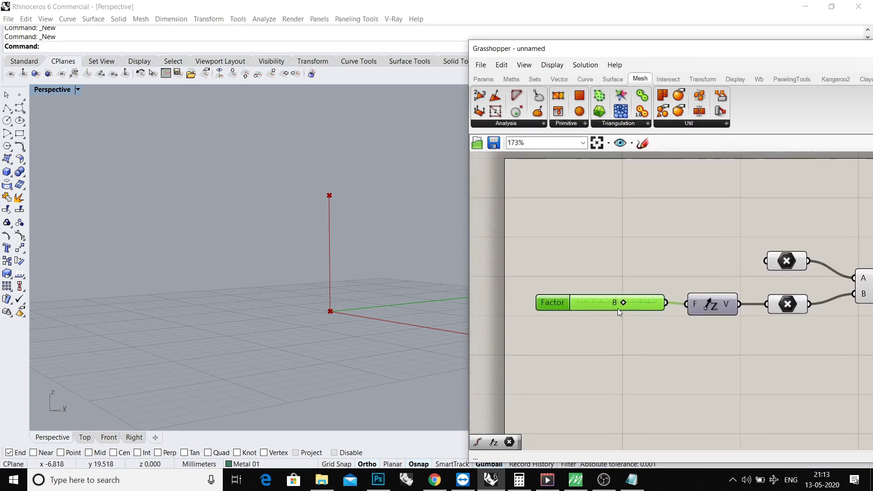
Step: Sweep the Factor slider through negative values, settle at 4, and pan the canvas
mouse_move(623, 304)
left_mouse_down()
mouse_move(595, 305)
mouse_move(618, 303)
left_mouse_up()
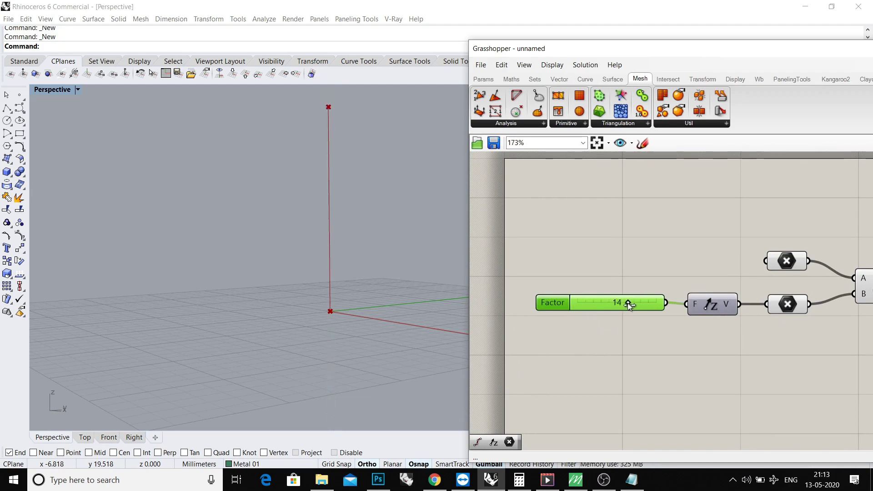
scroll(657, 316, "down", 2)
scroll(657, 317, "down", 1)
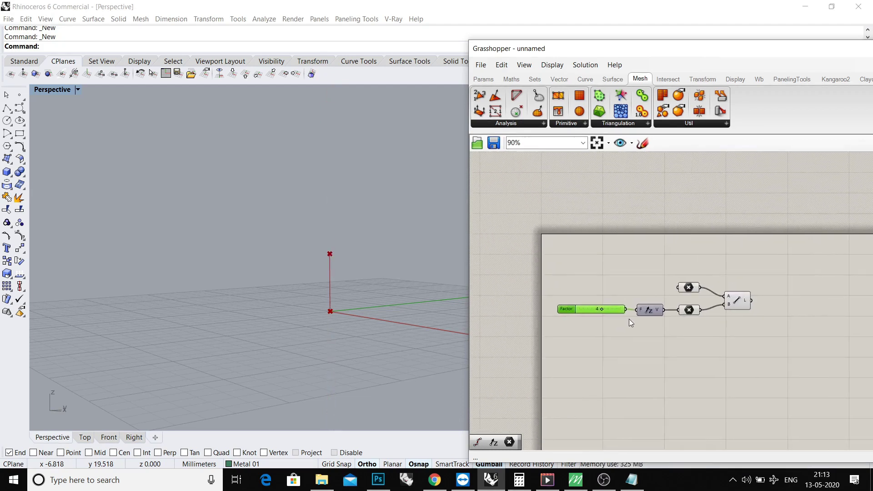
scroll(677, 321, "down", 2)
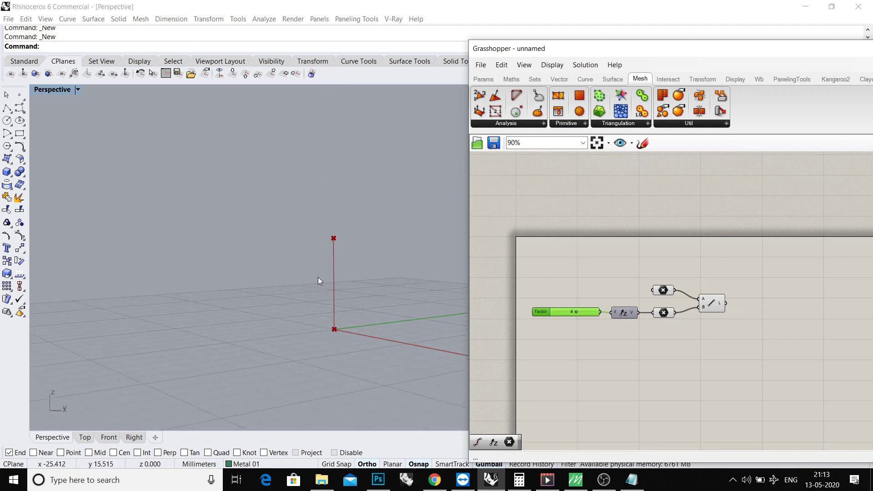
scroll(318, 278, "up", 1)
scroll(321, 260, "up", 1)
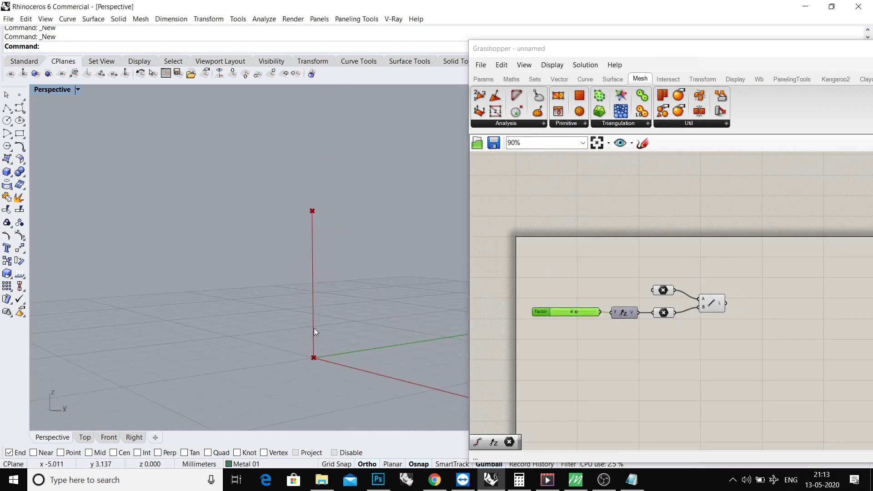
right_click_drag(754, 347, 724, 337)
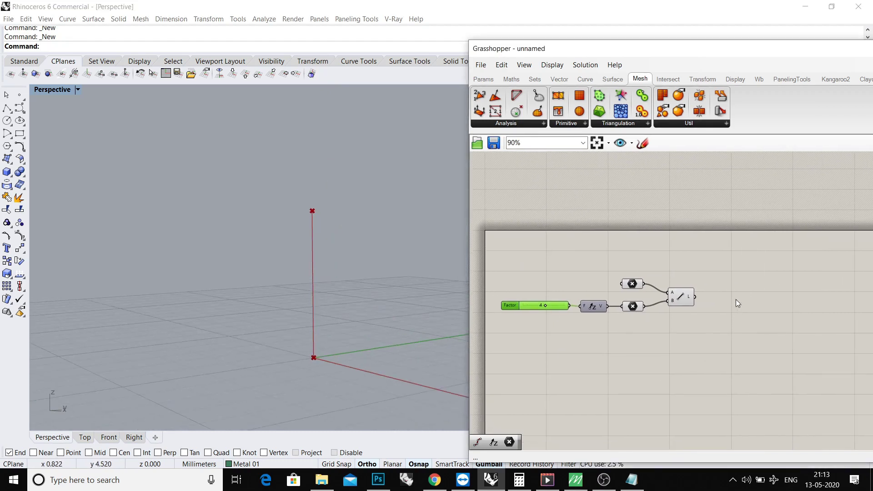
Step: Add a Divide Curve component and wire the line's L output into its C input
double_click(725, 296)
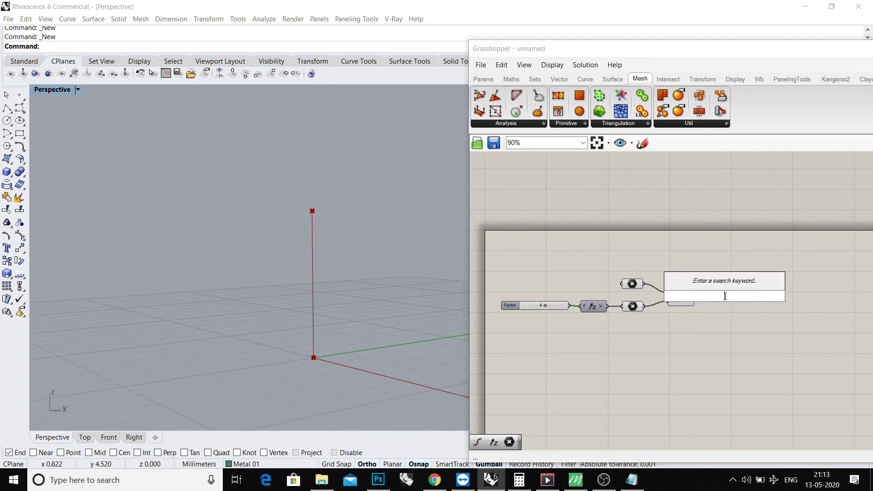
type("DIVI")
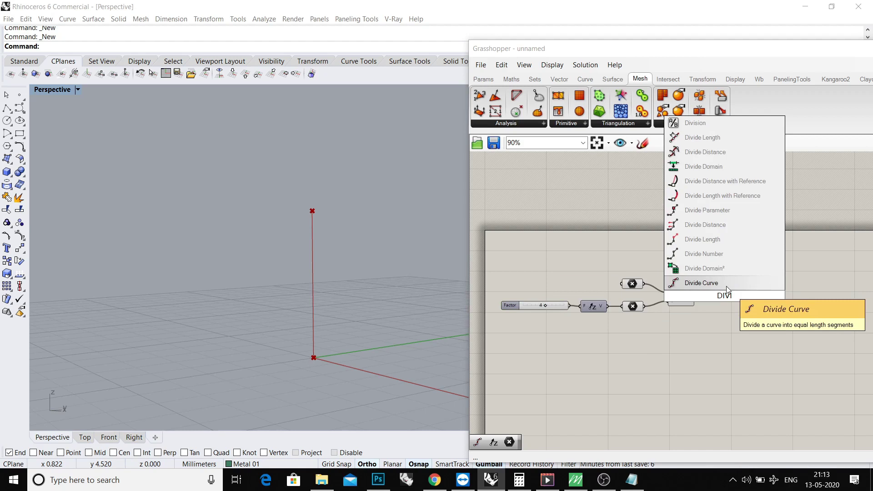
left_click(704, 258)
scroll(708, 316, "up", 5)
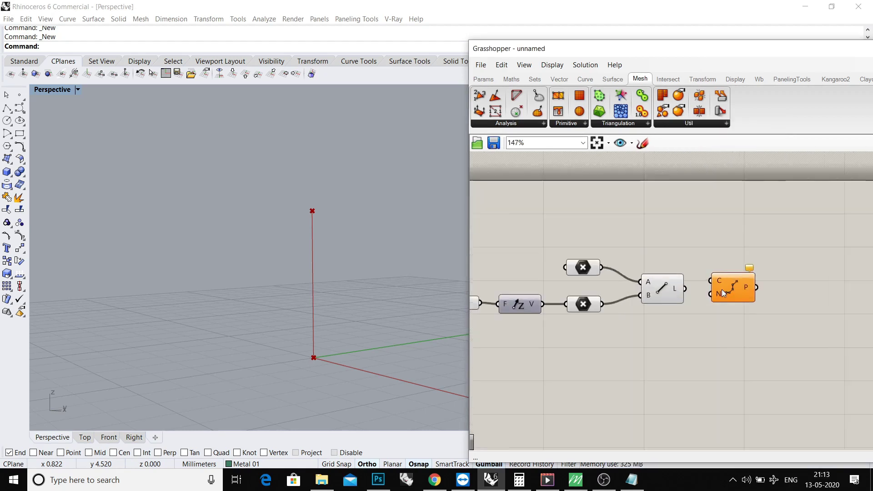
left_click(745, 302)
left_click_drag(744, 303, 748, 289)
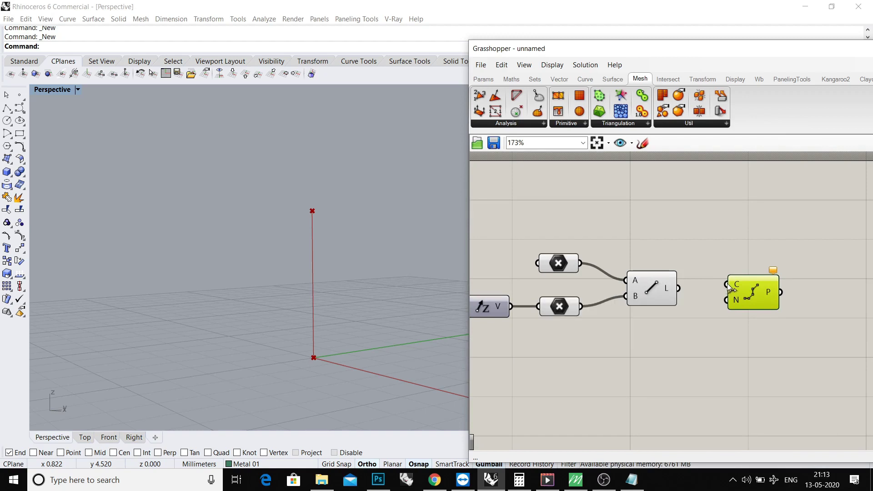
left_click_drag(729, 287, 678, 290)
scroll(742, 284, "up", 1)
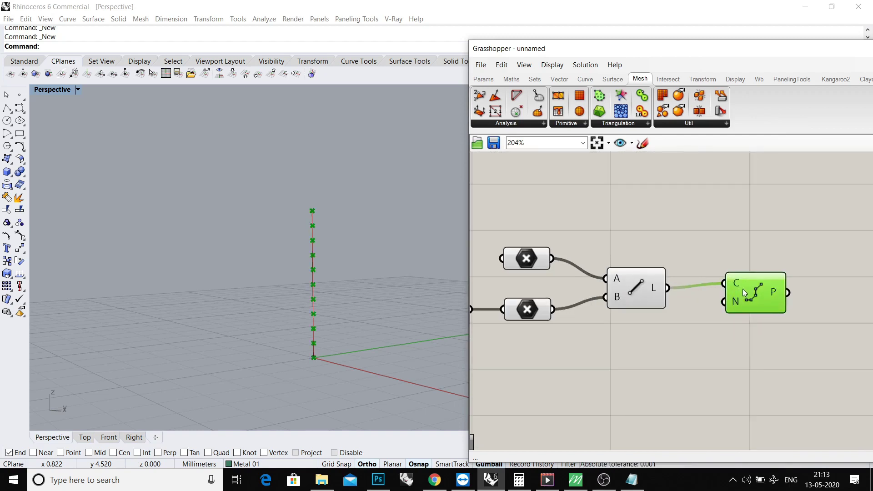
scroll(751, 297, "down", 2)
scroll(683, 321, "down", 2)
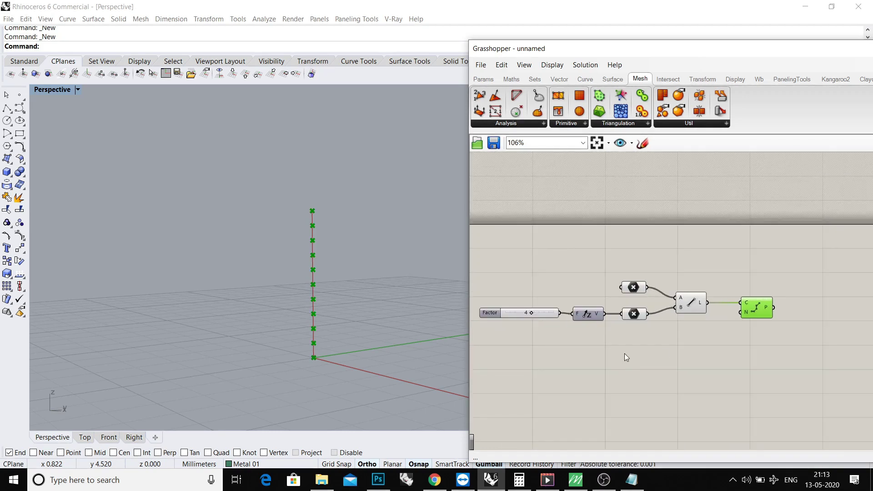
Step: Select and then deselect the Factor slider on the canvas
left_click(489, 314)
left_click(696, 349)
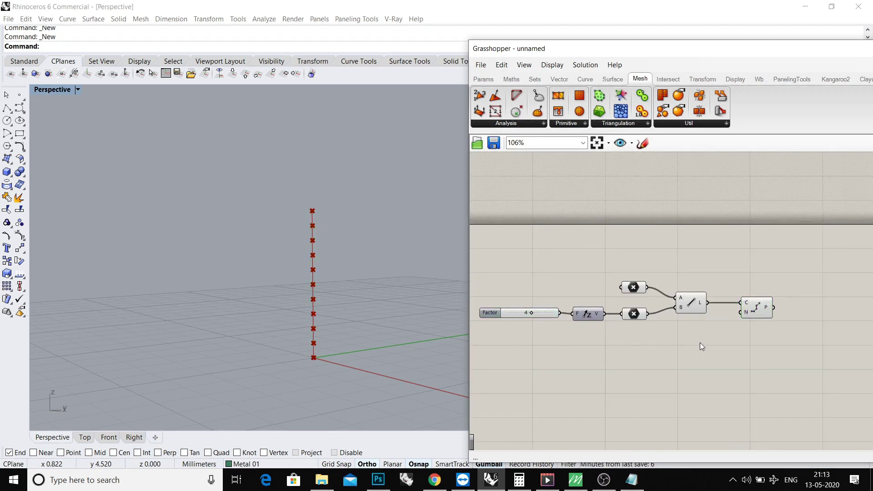
left_click(492, 315)
left_click(704, 345)
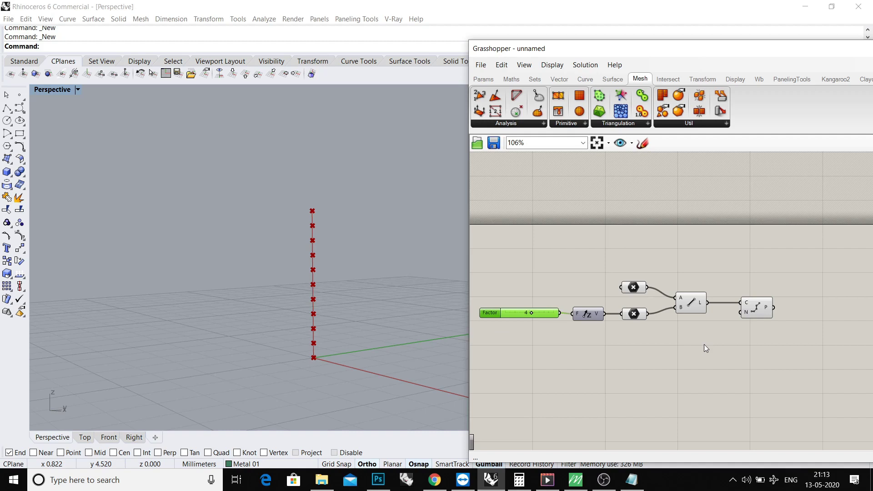
Step: Add a Number slider wired to Divide Curve's N input and set it to 10
right_click_drag(705, 345, 547, 341)
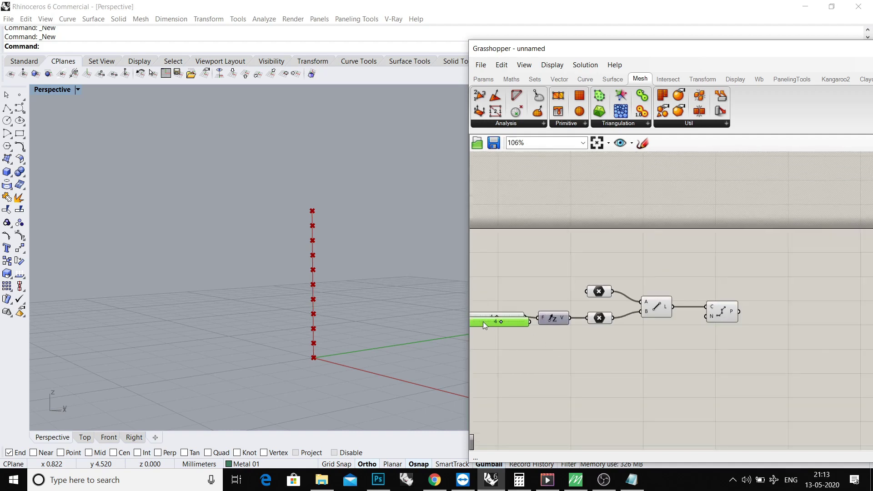
left_click_drag(483, 321, 674, 339)
scroll(710, 328, "up", 2)
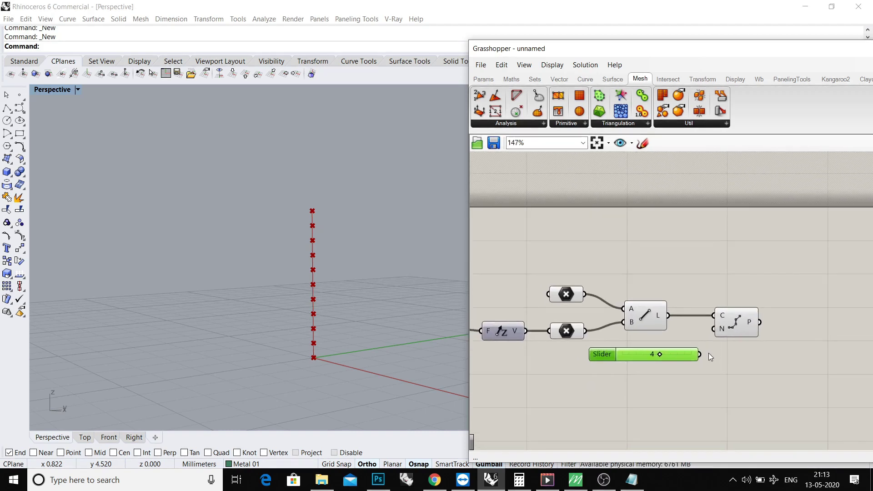
scroll(709, 353, "up", 1)
left_click_drag(701, 355, 712, 331)
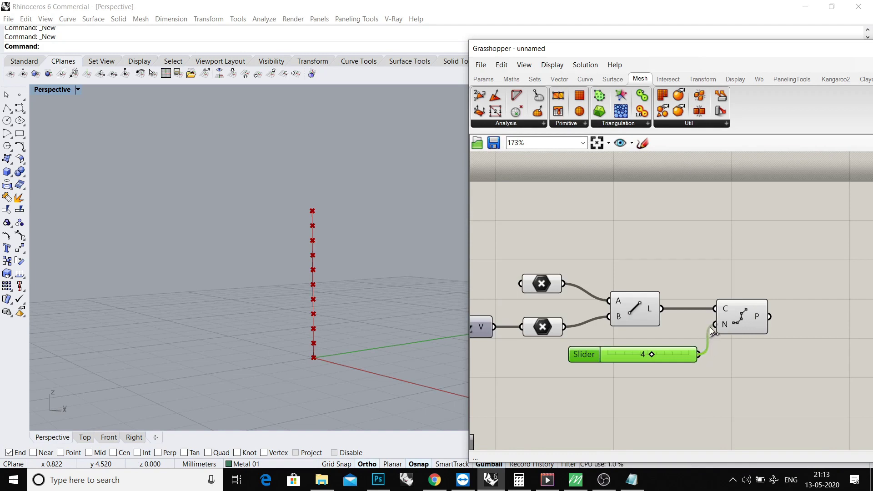
left_click_drag(593, 354, 576, 355)
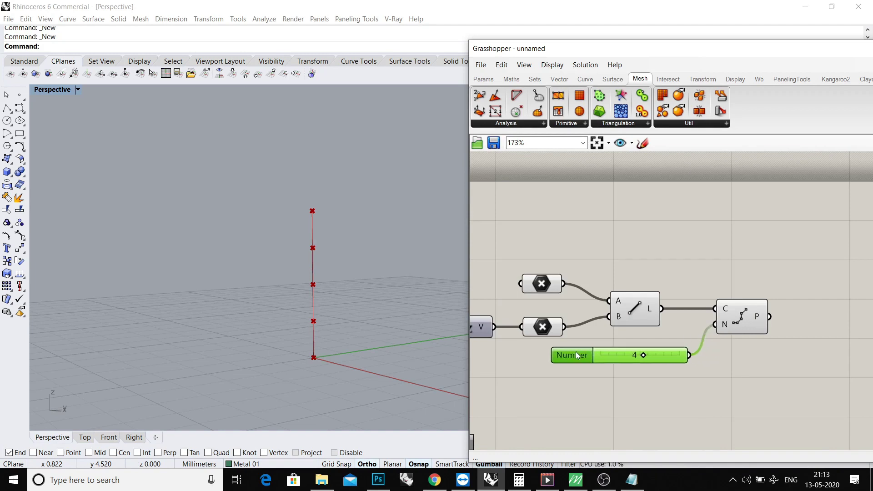
left_click_drag(643, 356, 647, 354)
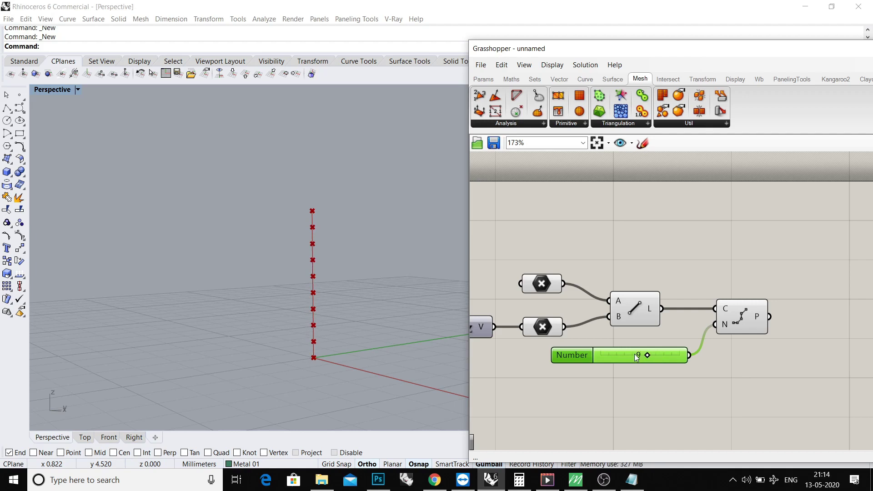
double_click(636, 357)
type("10")
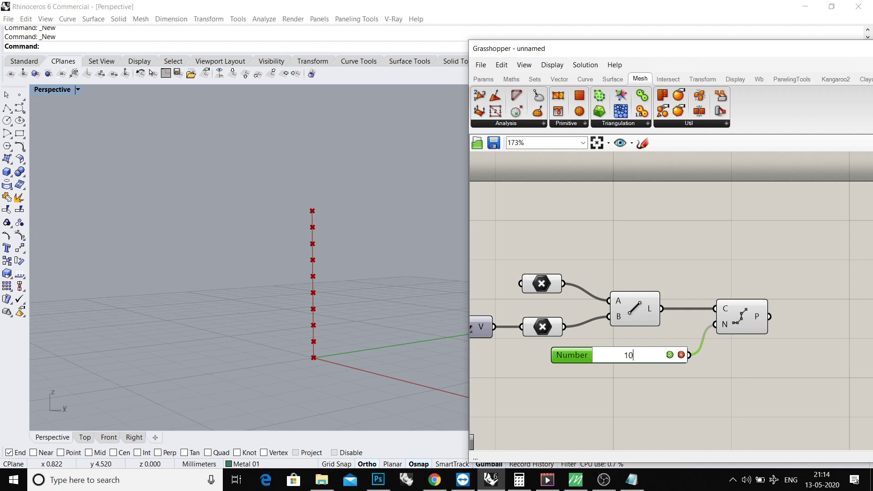
key("Return")
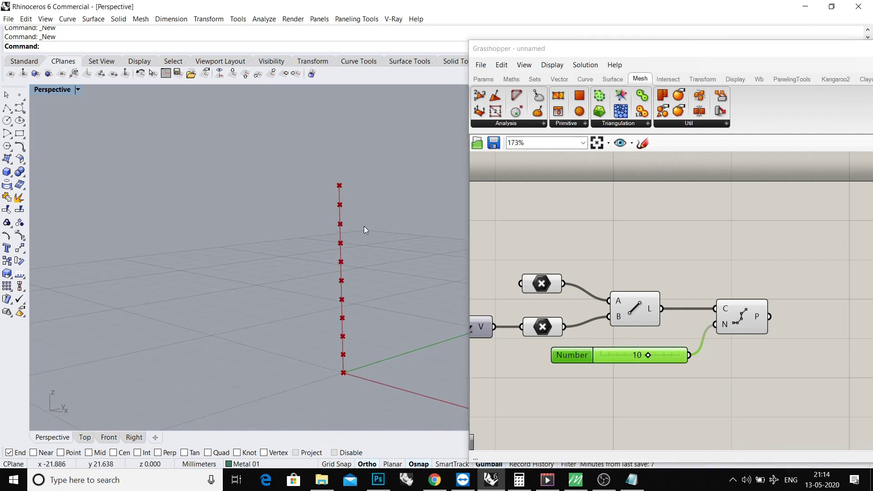
mouse_move(360, 229)
right_mouse_down()
mouse_move(314, 212)
mouse_move(383, 225)
right_mouse_up()
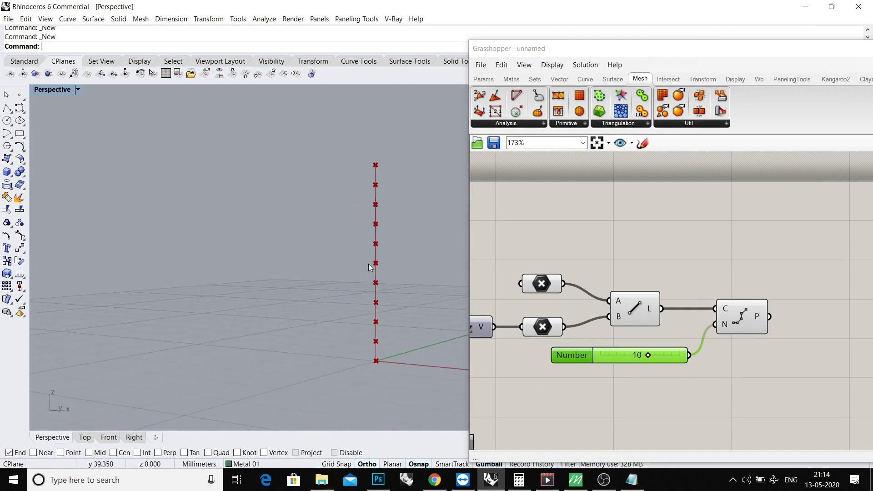
left_click_drag(391, 162, 340, 366)
right_click_drag(405, 306, 379, 315)
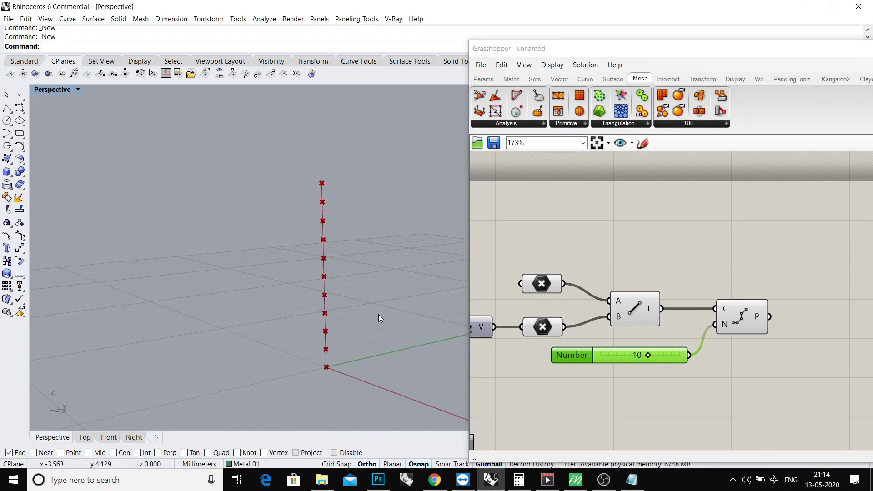
left_click_drag(716, 309, 747, 314)
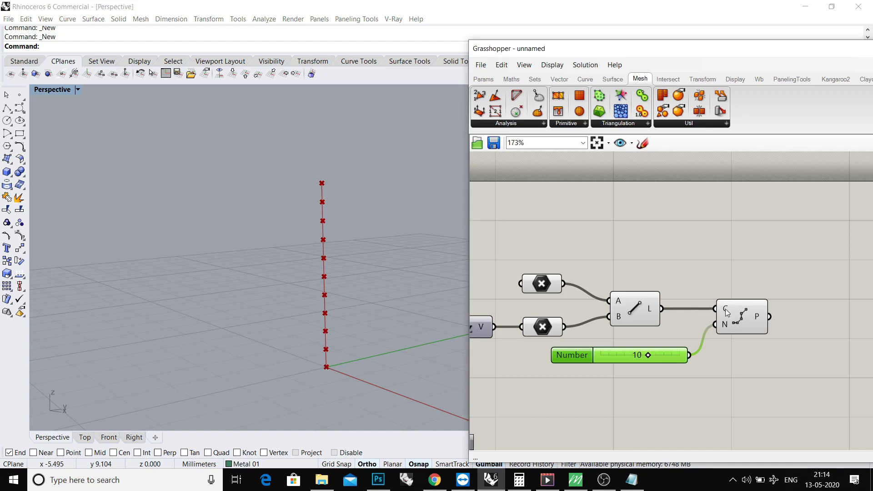
left_click(726, 314)
left_click(573, 355)
scroll(669, 299, "down", 3)
left_click(389, 253)
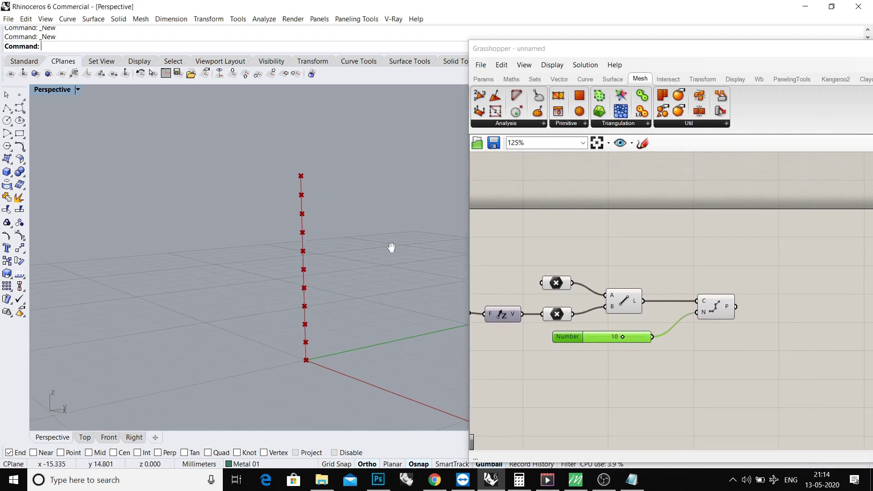
scroll(337, 182, "up", 1)
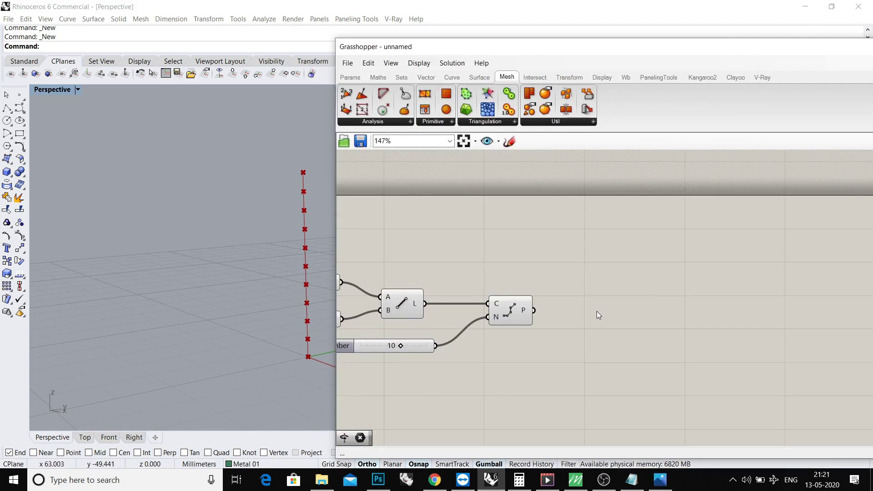
Step: Add a Pipe component fed by the line's L output, previewing a cylinder
double_click(597, 313)
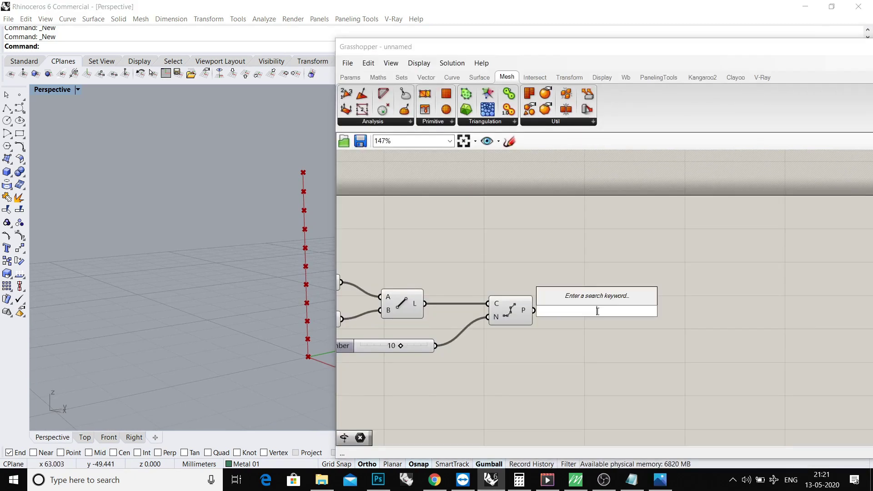
type("PIP")
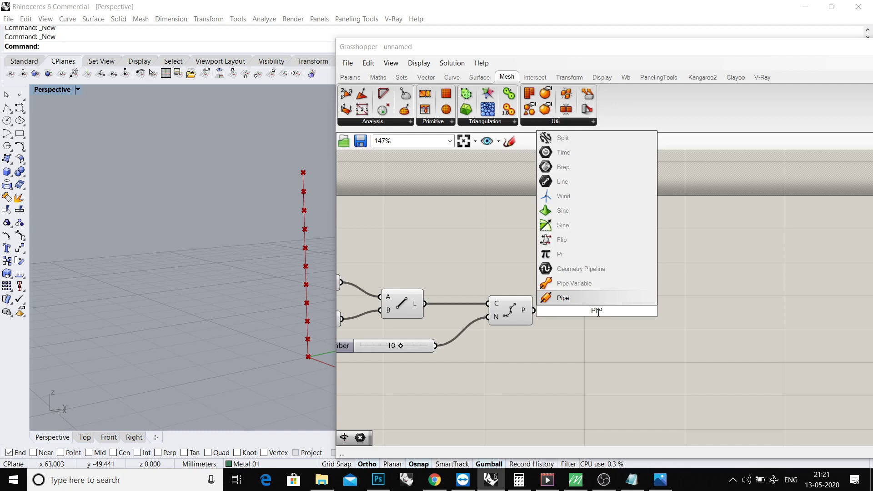
left_click(572, 298)
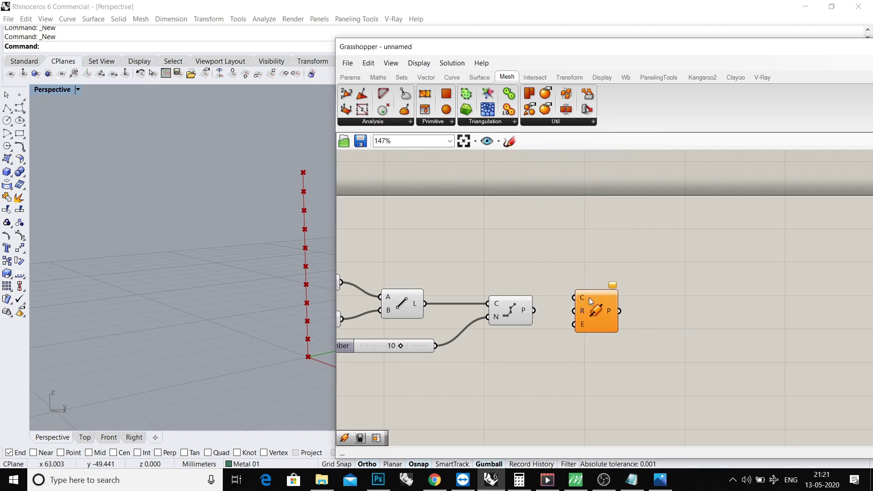
left_click_drag(589, 297, 619, 305)
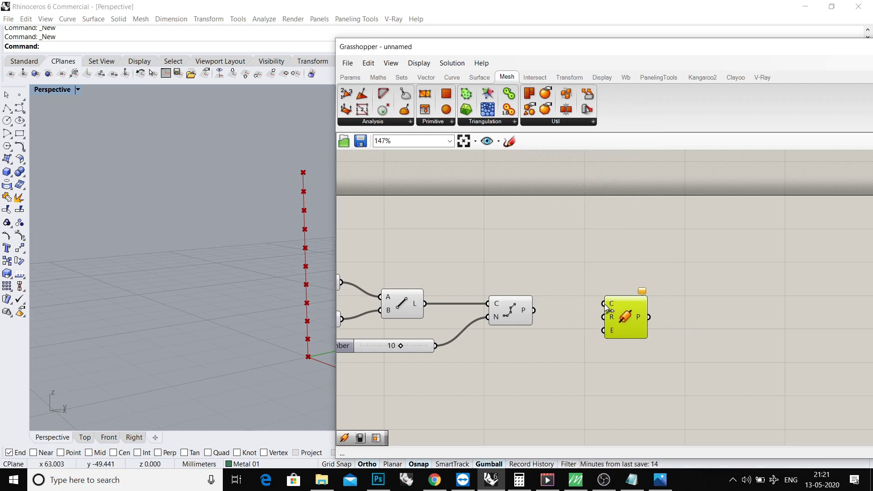
mouse_move(604, 304)
left_mouse_down()
mouse_move(440, 295)
mouse_move(425, 303)
left_mouse_up()
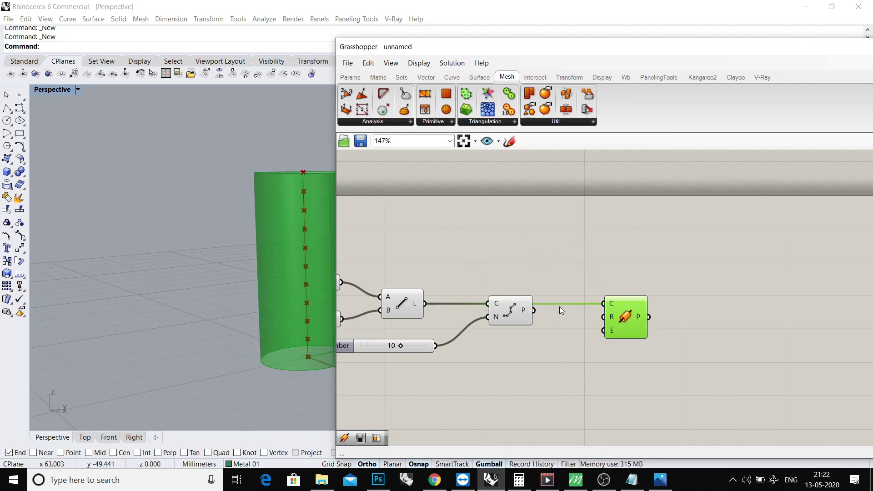
left_click_drag(625, 314, 623, 287)
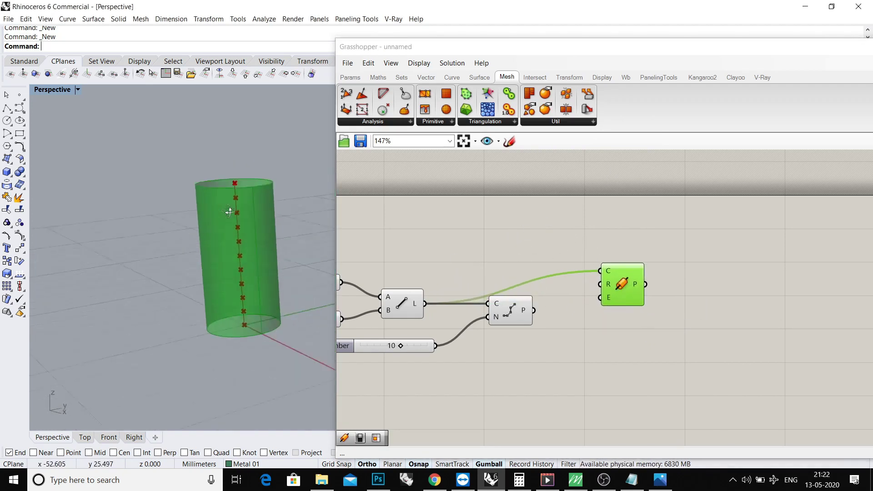
mouse_move(288, 219)
right_mouse_down()
mouse_move(224, 275)
mouse_move(233, 247)
right_mouse_up()
right_click_drag(570, 240, 614, 239)
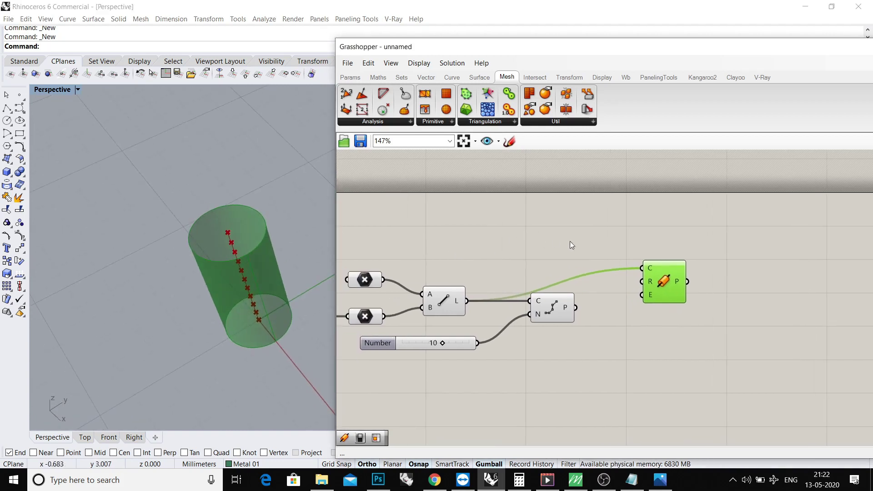
left_click_drag(682, 295, 689, 288)
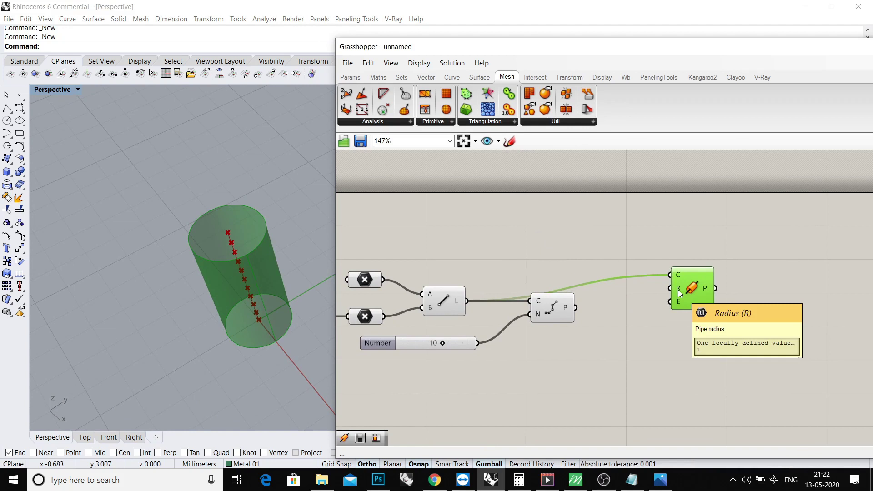
Step: Duplicate the division count slider with Ctrl+C and Ctrl+V
left_click(551, 363)
left_click(379, 342)
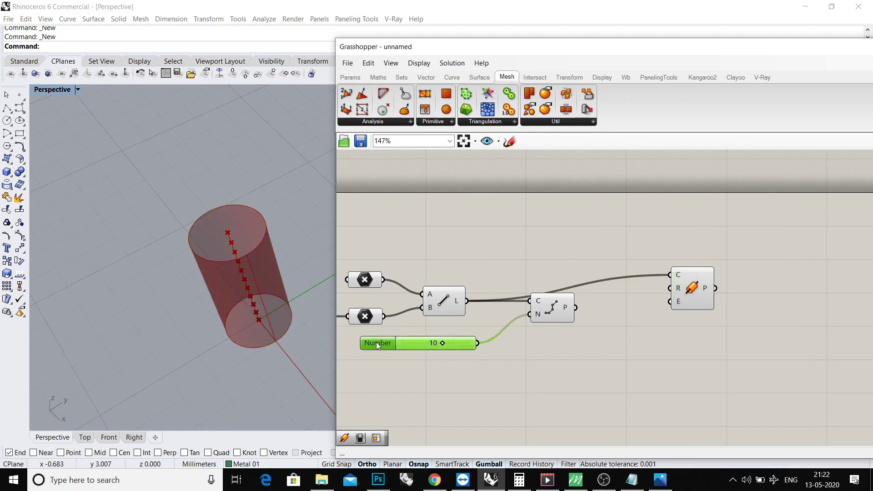
key("ctrl+c")
key("ctrl+v")
Step: Wire the duplicate slider into the Pipe's R input and try radius values 1 and 2
left_click_drag(438, 351, 536, 350)
left_click_drag(691, 288, 695, 298)
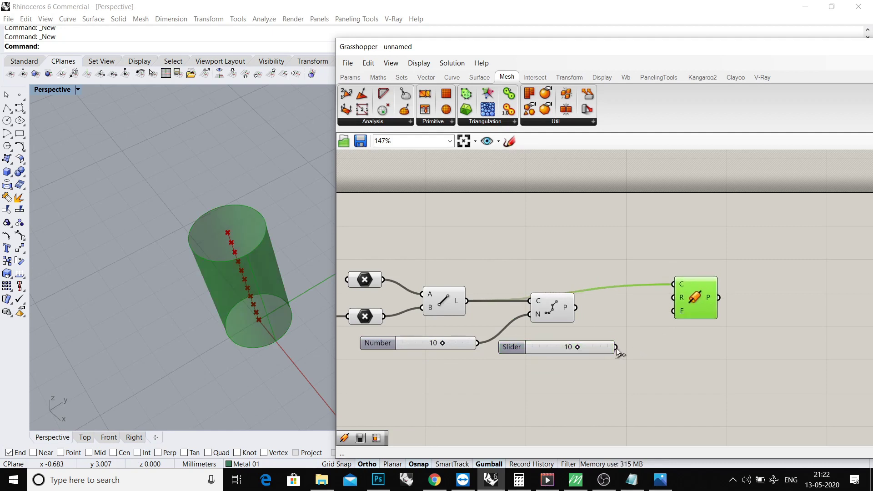
left_click_drag(616, 349, 675, 298)
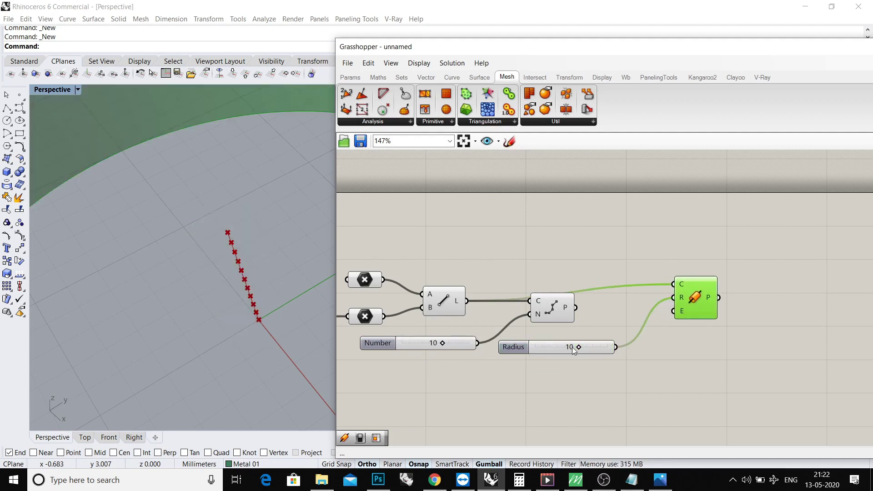
left_click_drag(575, 351, 568, 349)
mouse_move(246, 252)
right_mouse_down()
mouse_move(264, 276)
mouse_move(273, 205)
right_mouse_up()
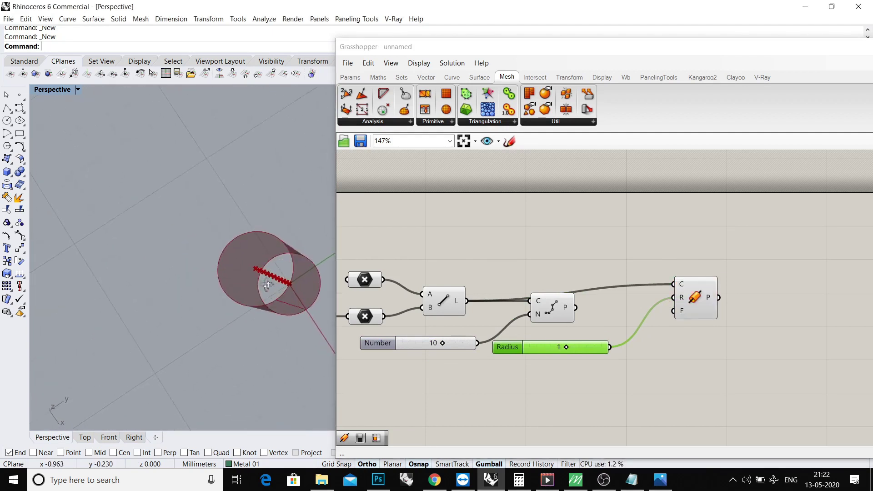
left_click_drag(564, 346, 568, 348)
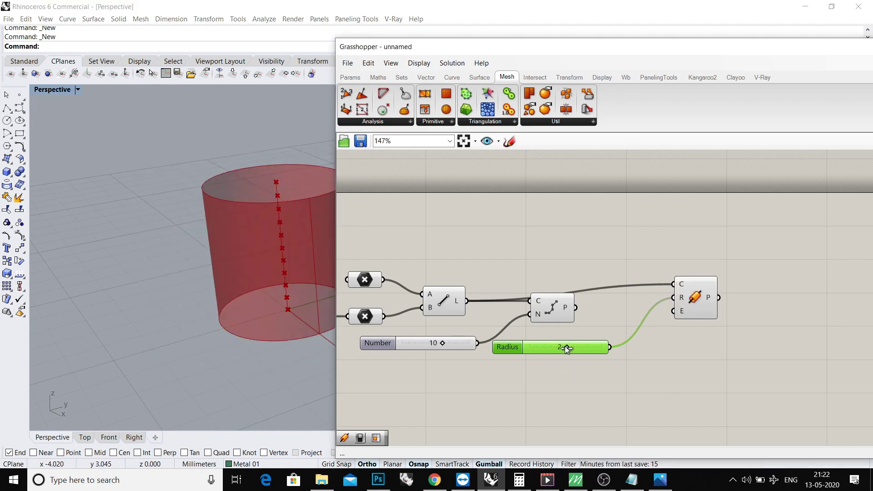
Step: Switch the Radius slider to floating-point rounding in its settings
double_click(506, 349)
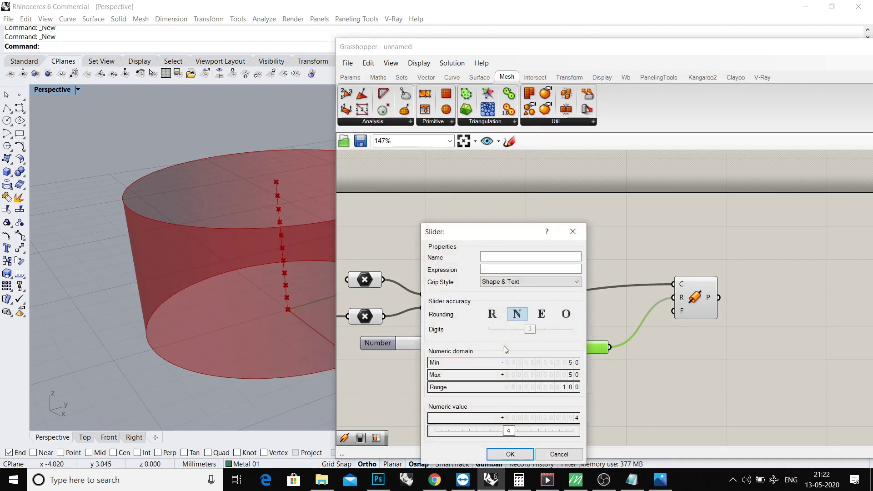
left_click(493, 315)
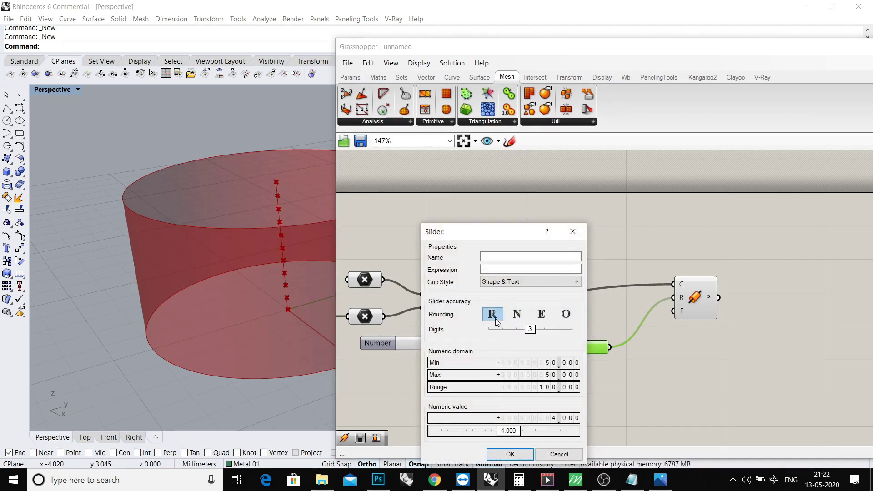
left_click(513, 455)
Step: Sweep the line length Factor, testing values up to 18, before settling at 14
right_click_drag(309, 231, 300, 273)
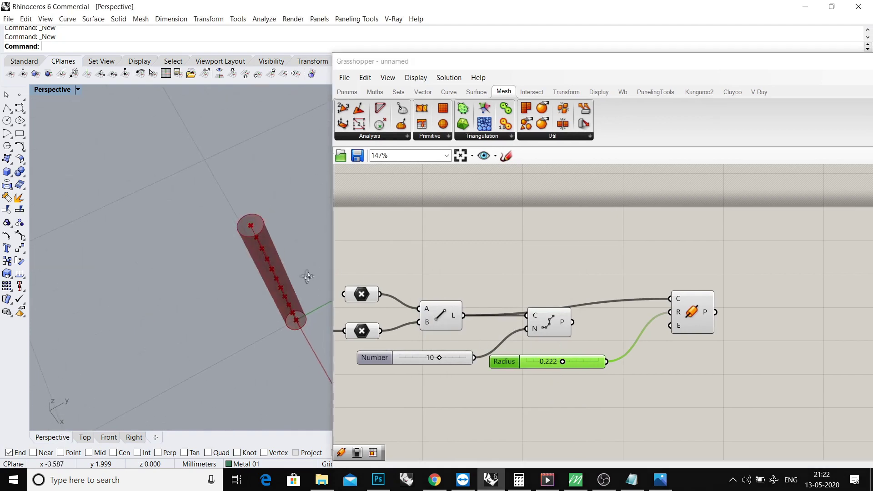
scroll(520, 279, "down", 3)
scroll(520, 280, "down", 2)
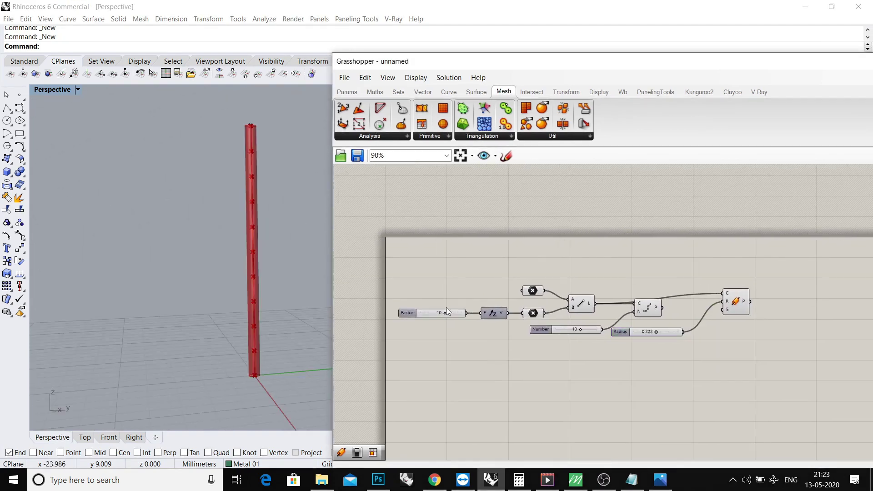
left_click(96, 225)
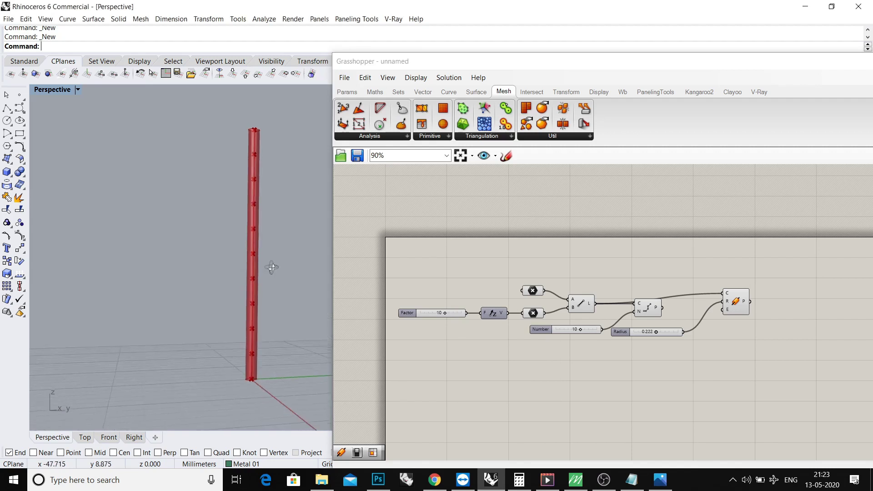
left_click_drag(447, 312, 447, 312)
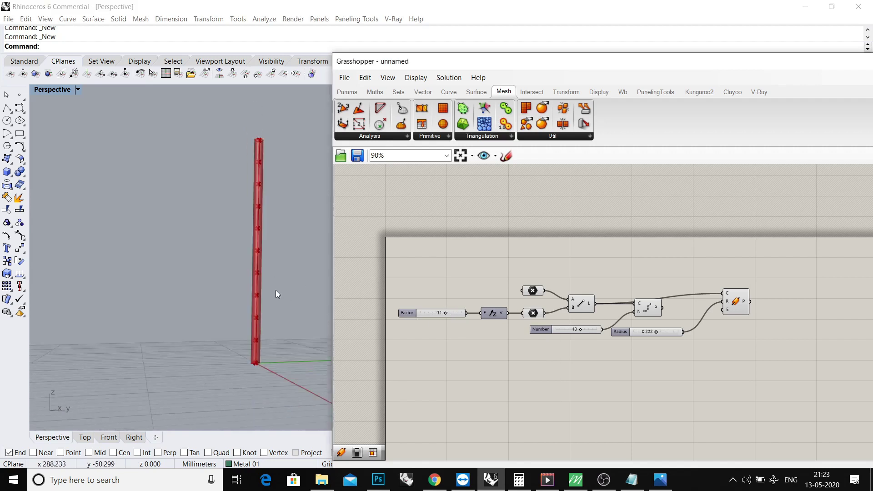
scroll(275, 291, "down", 2)
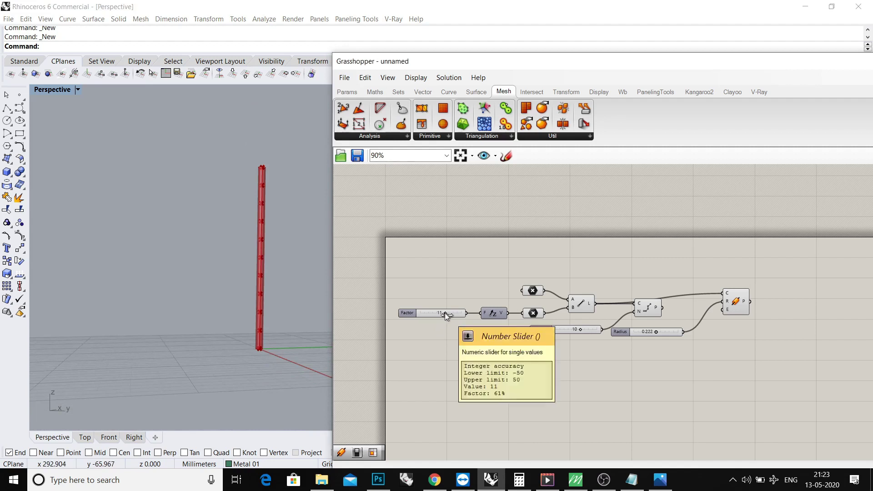
left_click_drag(444, 313, 449, 312)
scroll(272, 278, "down", 1)
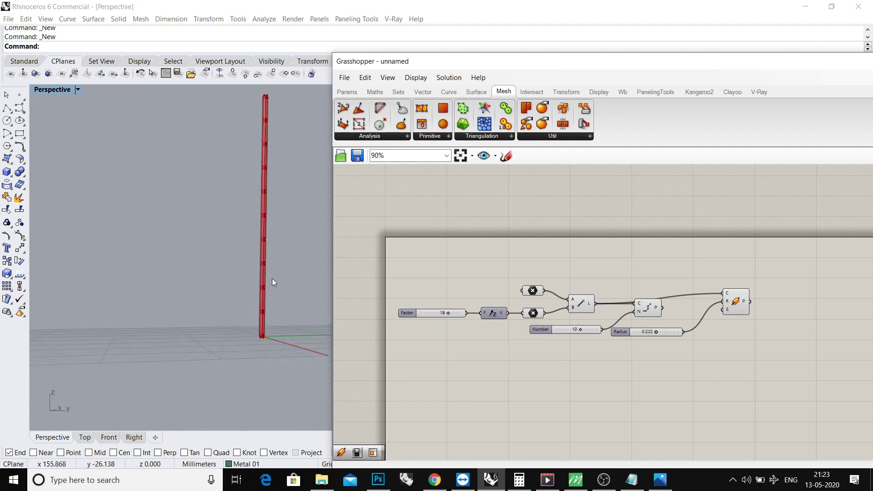
scroll(273, 278, "down", 1)
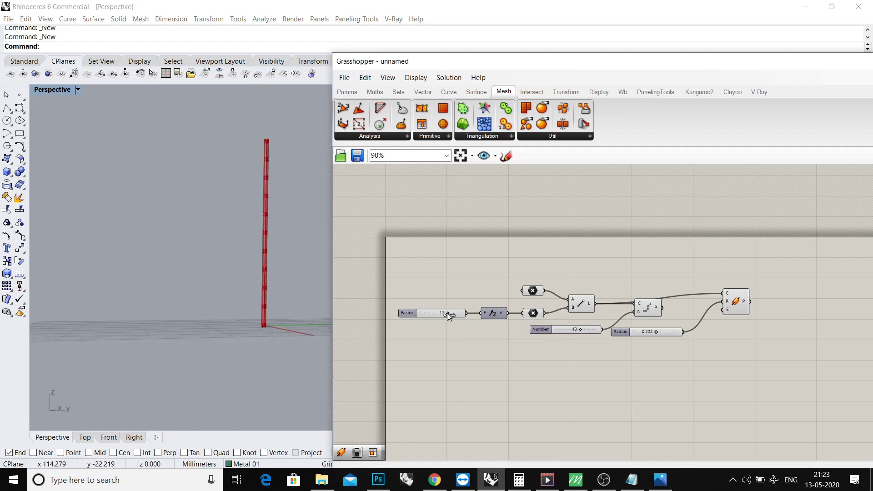
left_click_drag(448, 314, 445, 313)
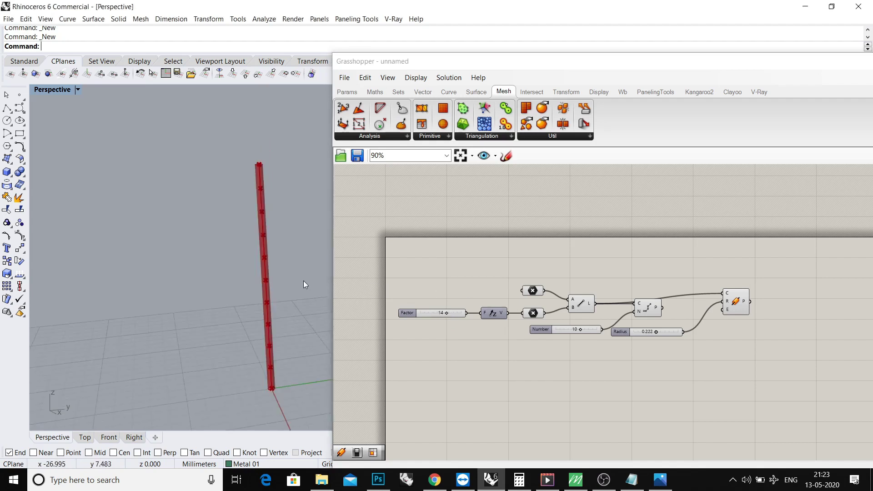
scroll(678, 338, "up", 1)
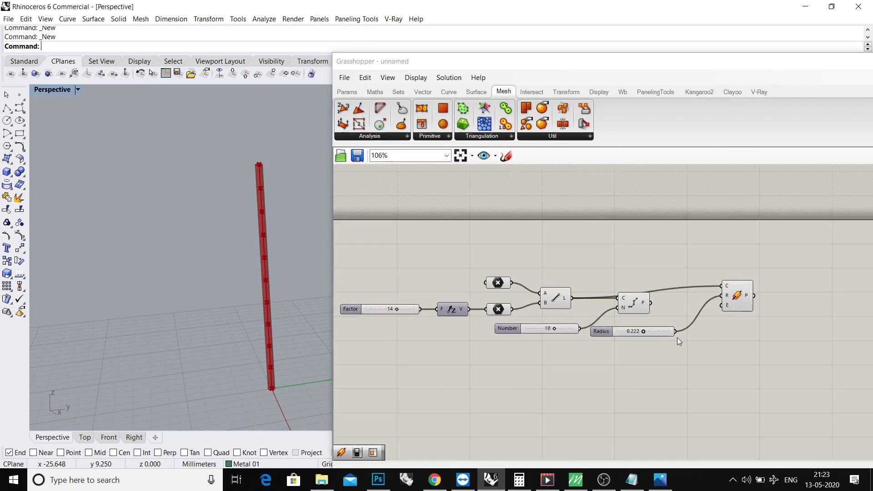
scroll(678, 338, "up", 1)
Step: Raise the Radius slider to 0.963 and zoom in on the thicker pipe
left_click(741, 307)
left_click_drag(735, 303, 734, 308)
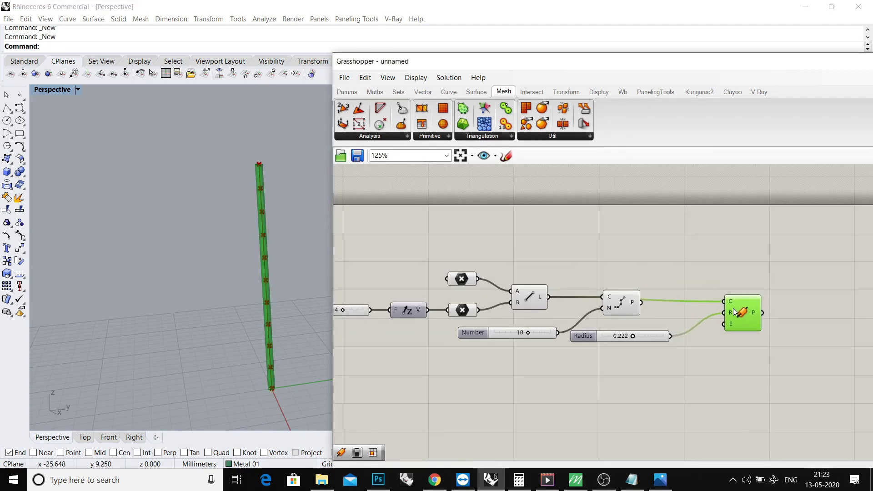
left_click_drag(631, 334, 630, 334)
scroll(282, 177, "up", 3)
mouse_move(273, 192)
right_mouse_down()
mouse_move(258, 201)
mouse_move(225, 176)
right_mouse_up()
scroll(257, 201, "up", 3)
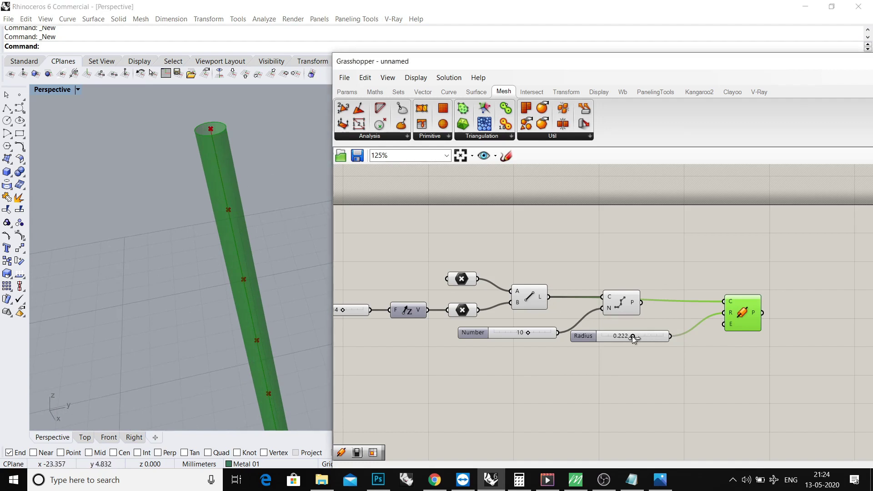
left_click_drag(633, 337, 625, 335)
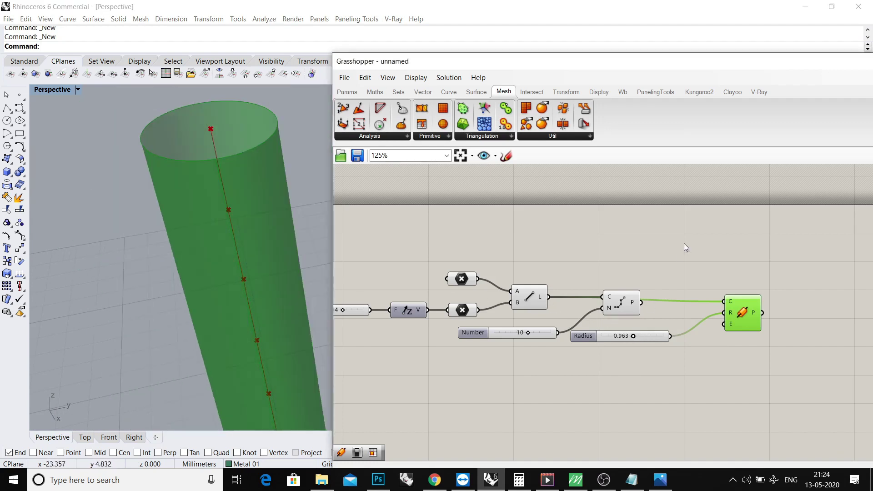
scroll(685, 244, "down", 2)
Step: Add a Divide Surface component and feed it the Pipe's surface
left_click(760, 284)
double_click(760, 284)
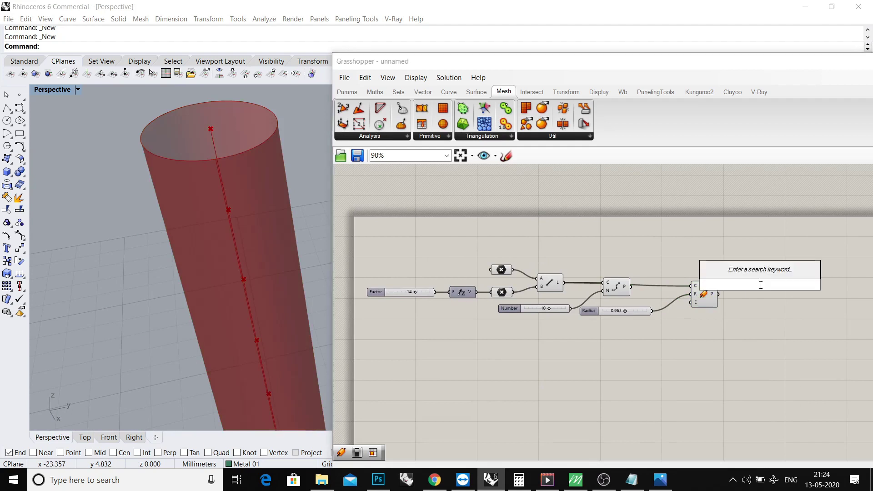
type("DIVI")
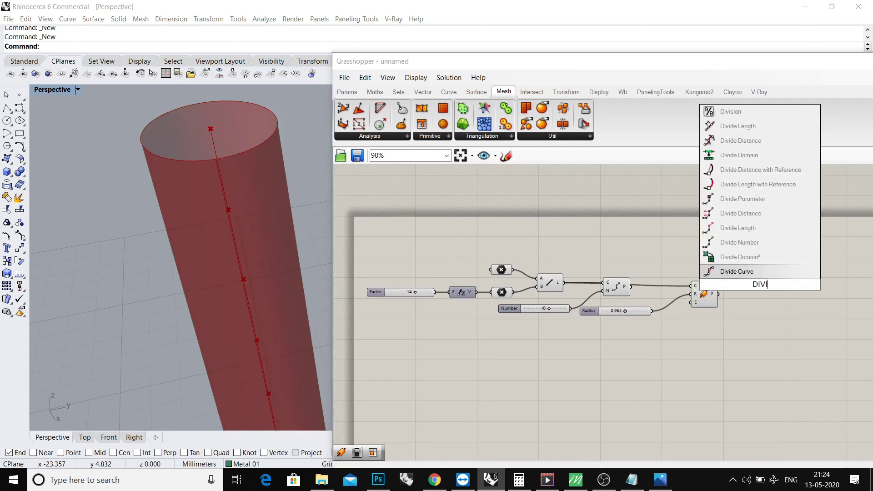
left_click(753, 260)
scroll(759, 275, "up", 2)
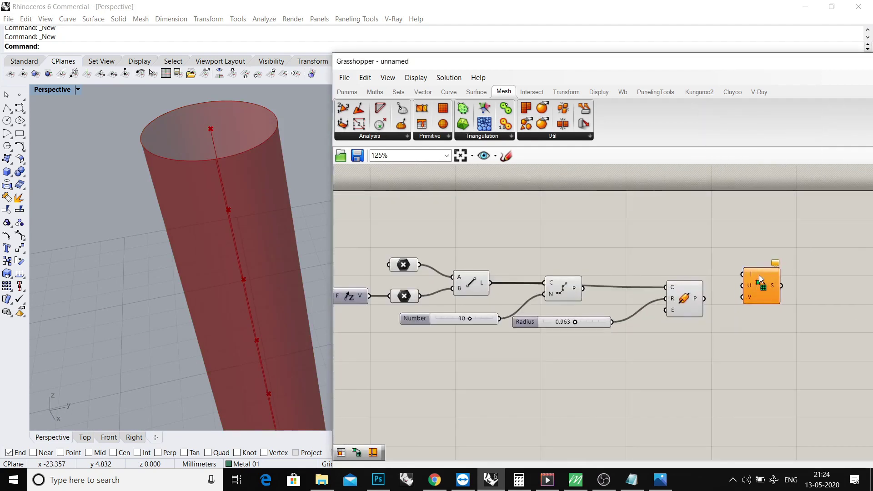
scroll(746, 275, "up", 1)
scroll(739, 263, "up", 1)
left_click(739, 257)
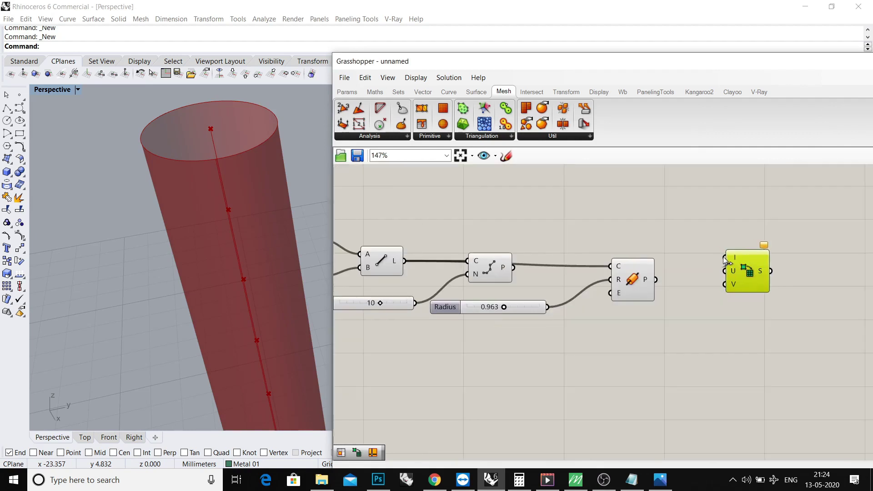
left_click_drag(725, 259, 655, 279)
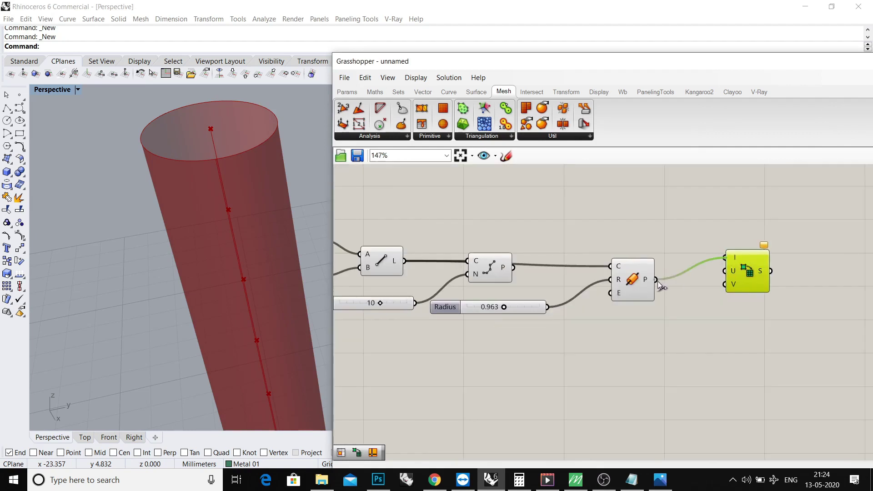
left_click(709, 307)
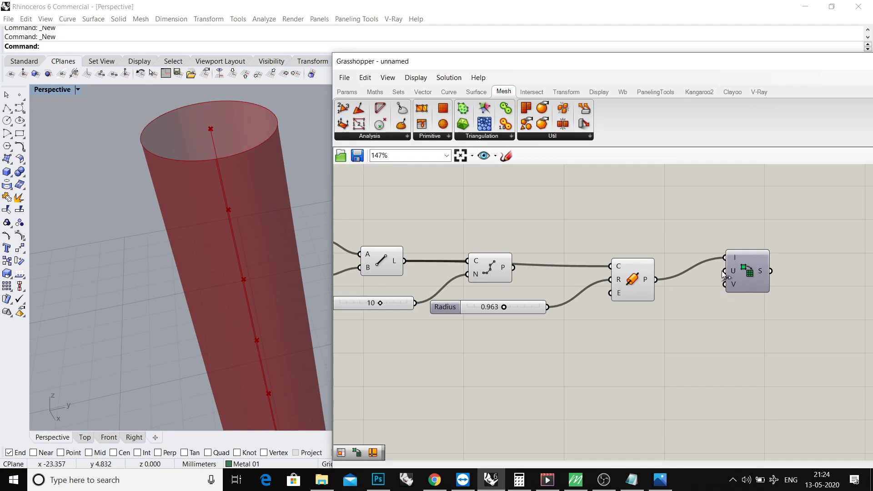
Step: Copy the Number slider twice as U Count and V Count (10) and wire them to U and V
left_click(465, 306)
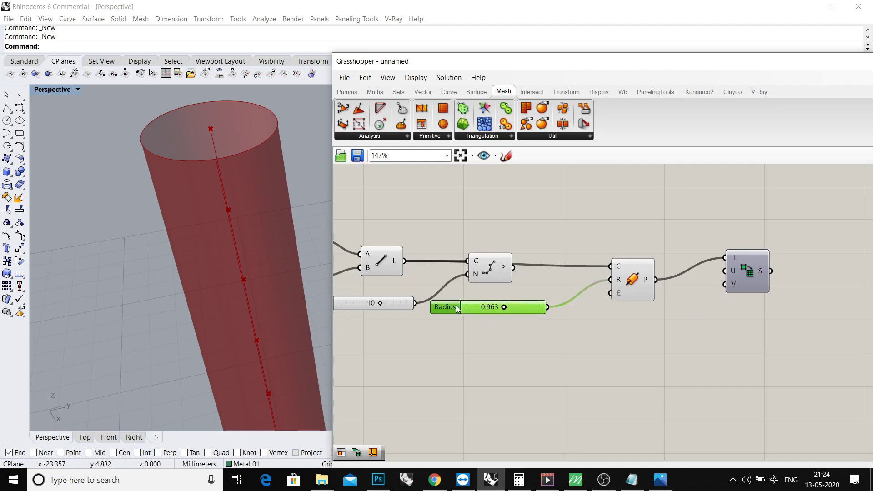
scroll(466, 307, "down", 3)
left_click(387, 305)
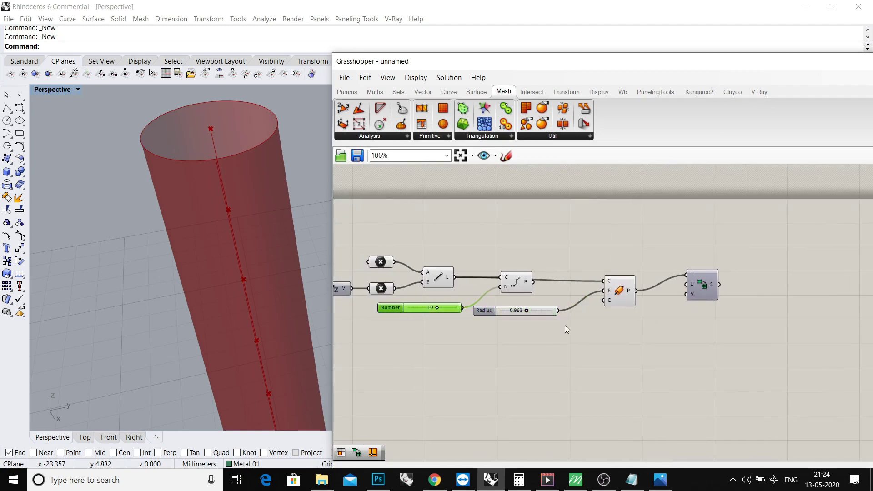
left_click(656, 315)
key("ctrl+v")
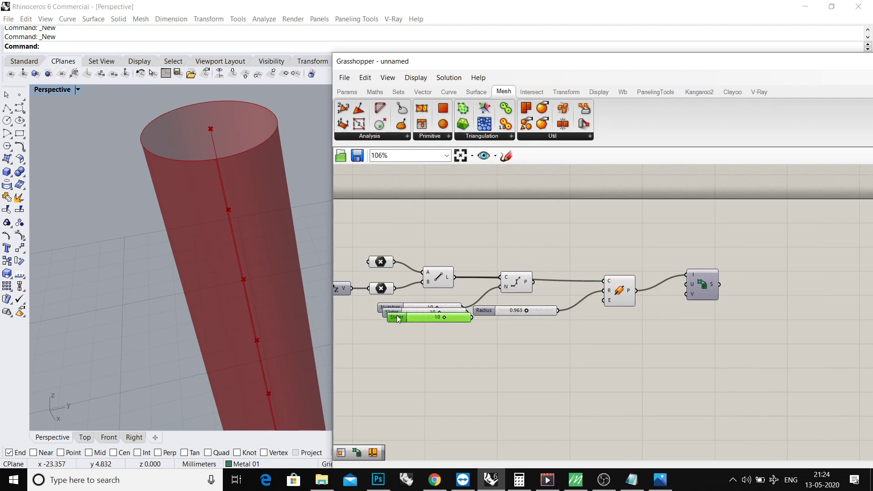
left_click_drag(396, 315, 573, 333)
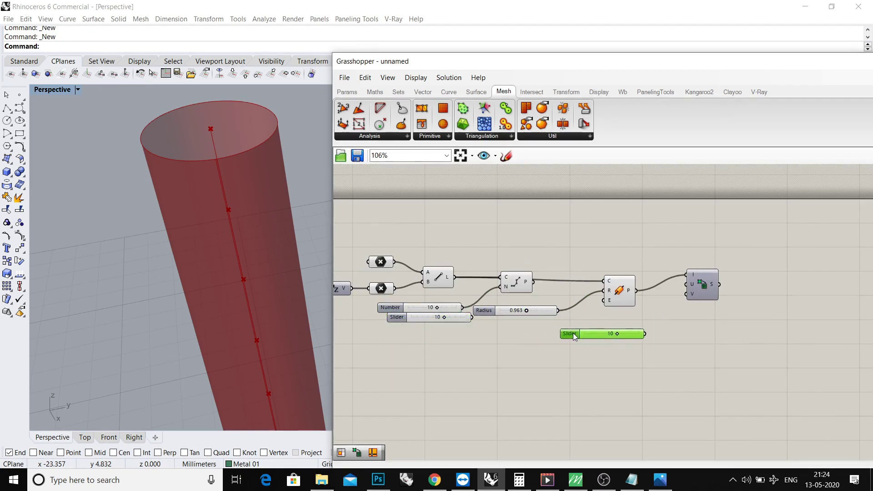
left_click_drag(396, 317, 508, 353)
scroll(669, 314, "up", 3)
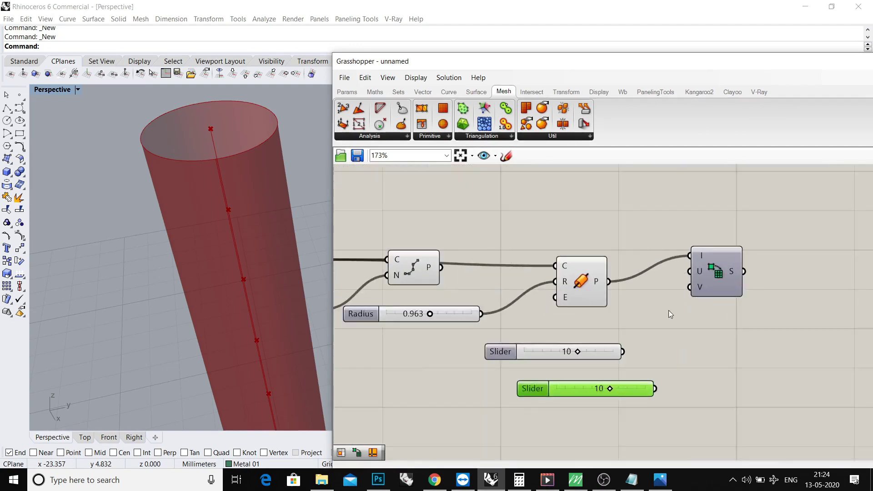
scroll(670, 311, "up", 1)
left_click_drag(622, 352, 695, 262)
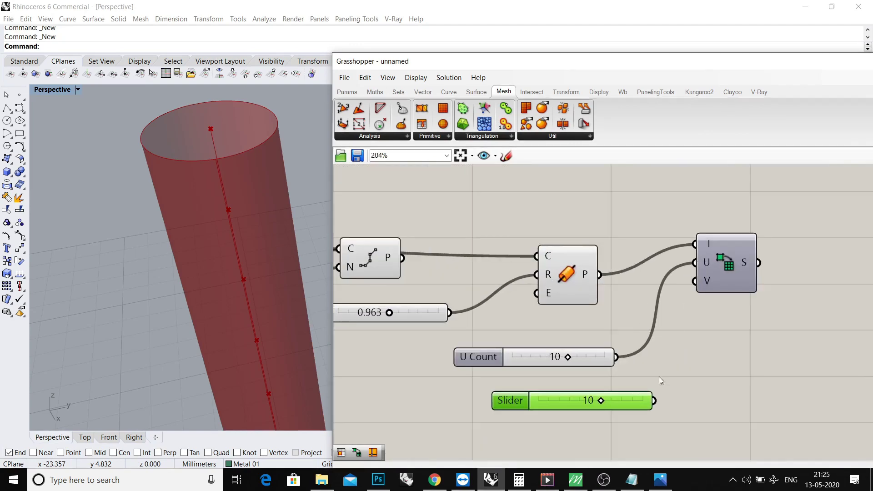
left_click_drag(656, 401, 695, 282)
scroll(715, 292, "down", 2)
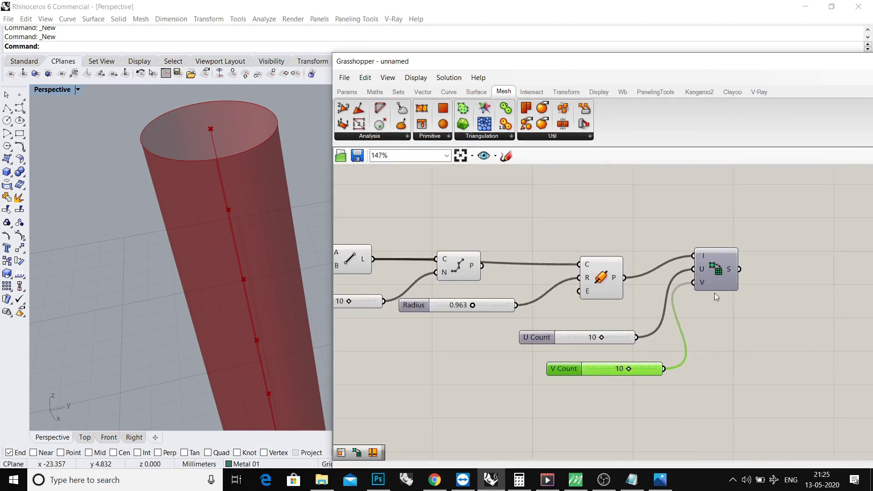
Step: Search for and place an Isotrim component beside the divide component
right_click(676, 302)
left_click(732, 225)
left_click_drag(757, 222, 703, 238)
double_click(703, 238)
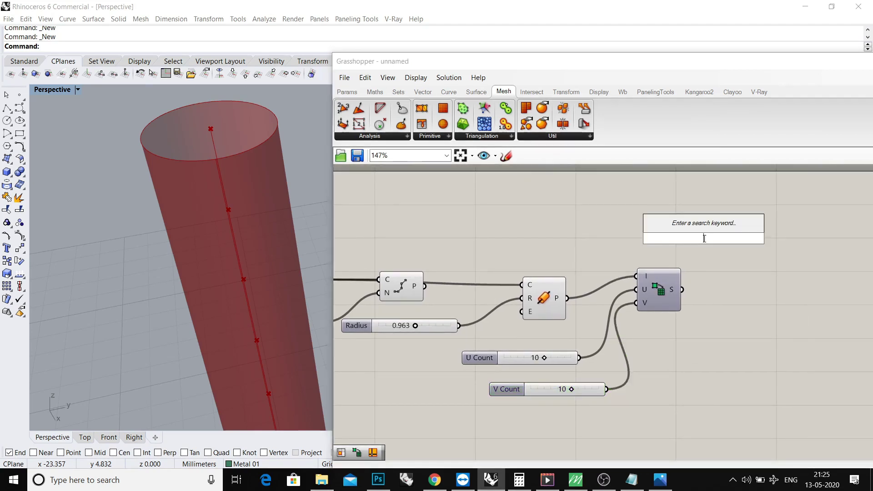
type("ISN")
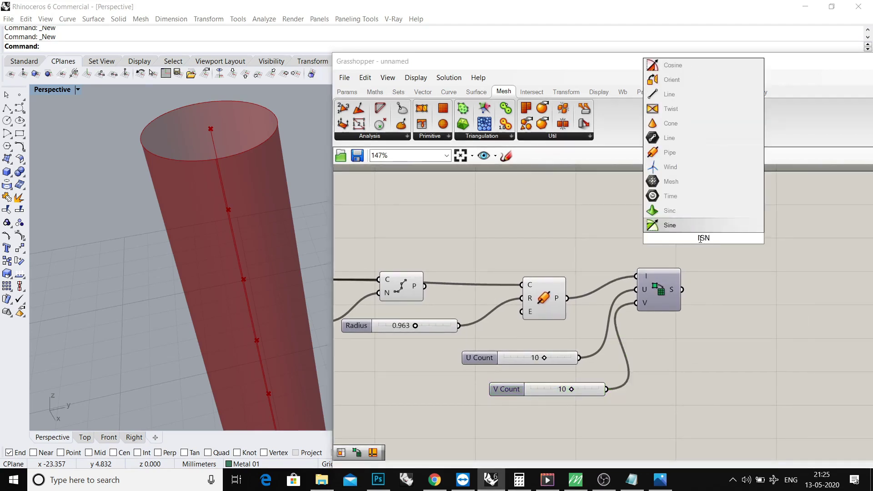
key("BackSpace")
type("O")
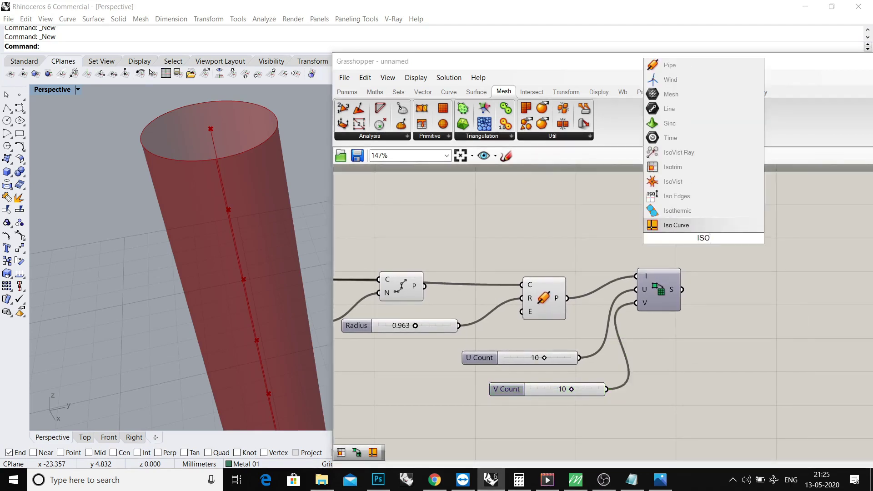
left_click(682, 165)
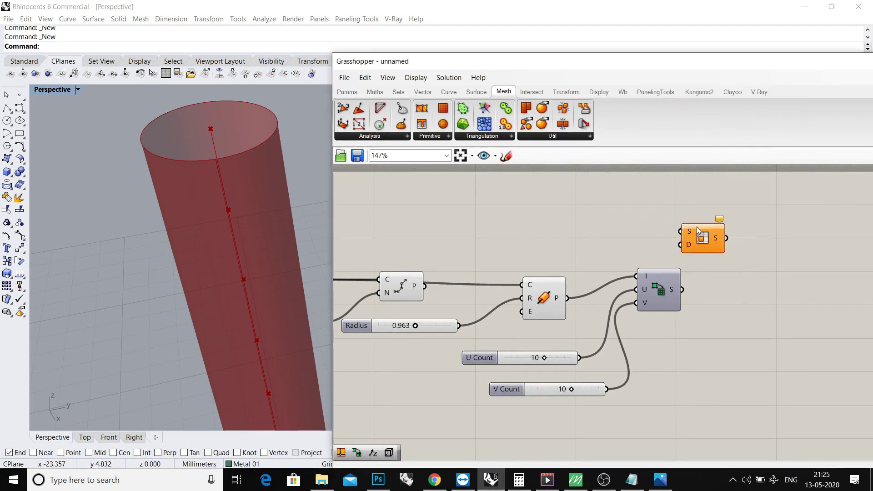
left_click_drag(698, 239, 752, 255)
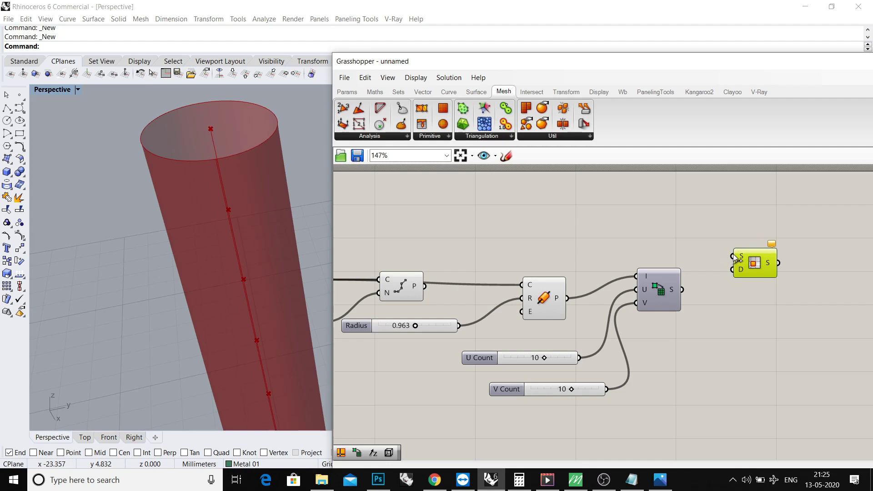
Step: Wire the divided domain and the Pipe's P surface into Isotrim
left_click_drag(735, 258, 683, 290)
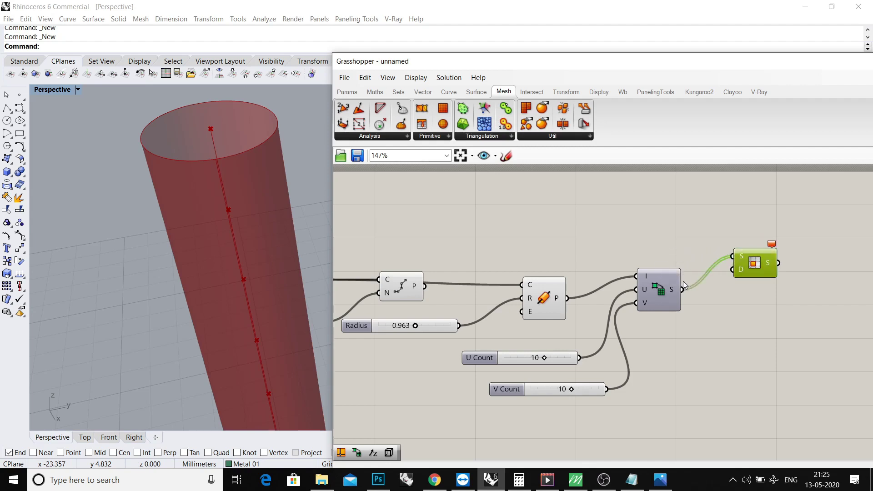
left_click_drag(749, 254, 756, 276)
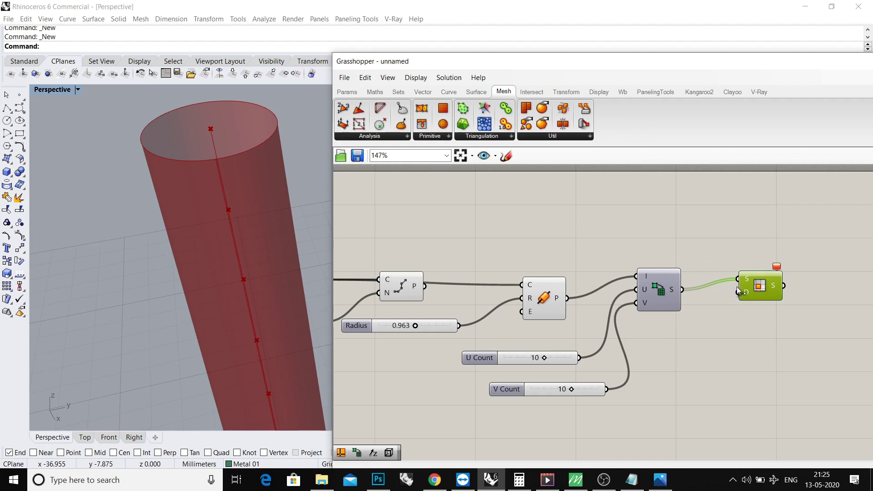
left_click_drag(738, 282, 569, 298)
mouse_move(738, 288)
left_mouse_down()
mouse_move(727, 217)
mouse_move(682, 289)
left_mouse_up()
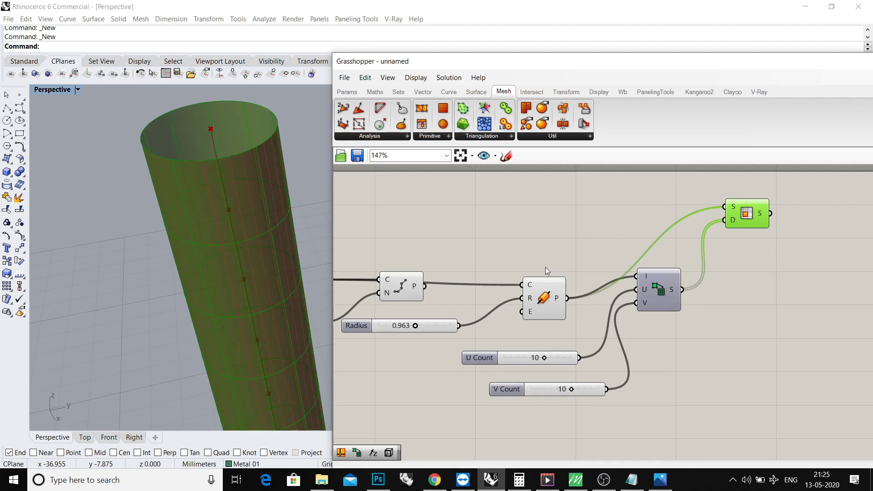
scroll(252, 294, "down", 2)
scroll(232, 281, "down", 2)
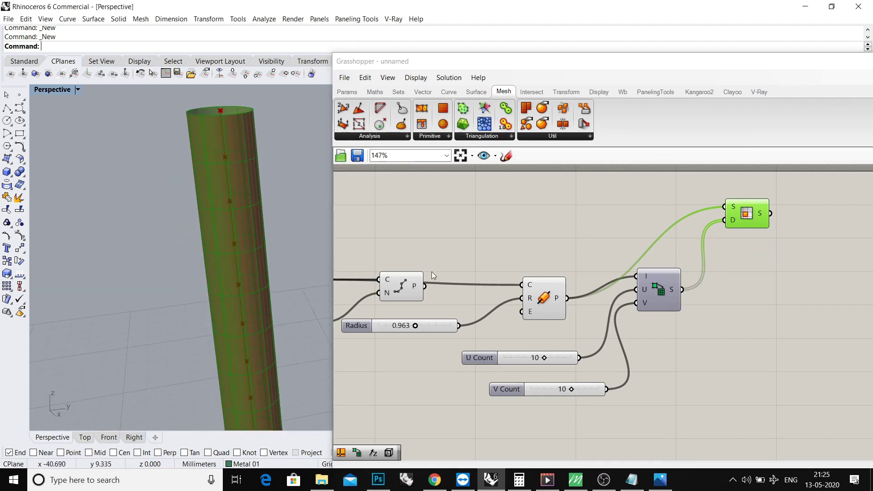
Step: Turn off the Pipe component's preview so only the isotrim panels show
left_click_drag(545, 359, 545, 358)
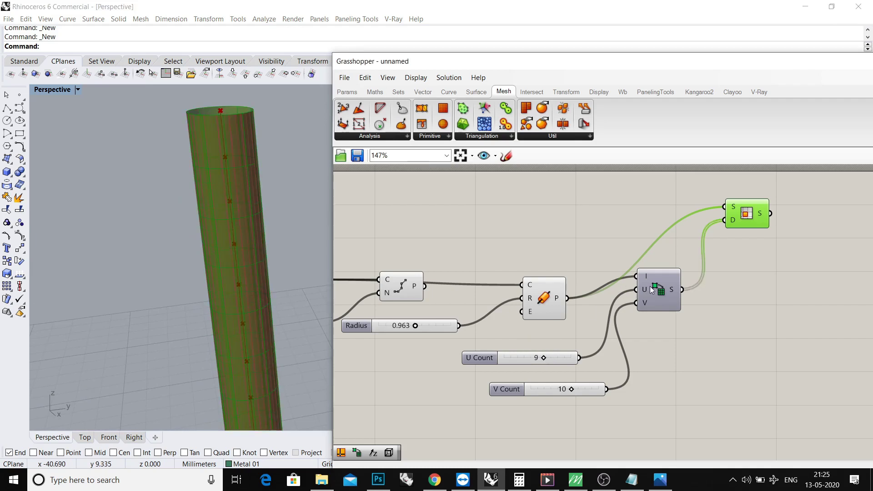
right_click(535, 285)
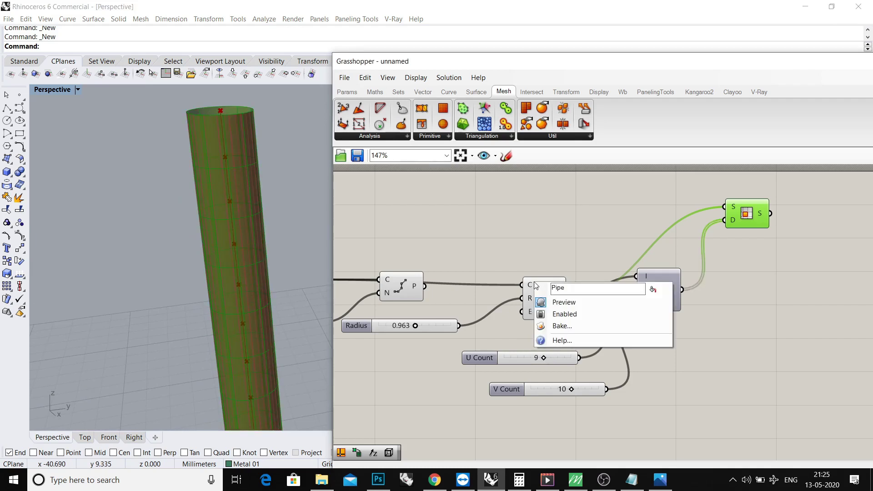
left_click(565, 302)
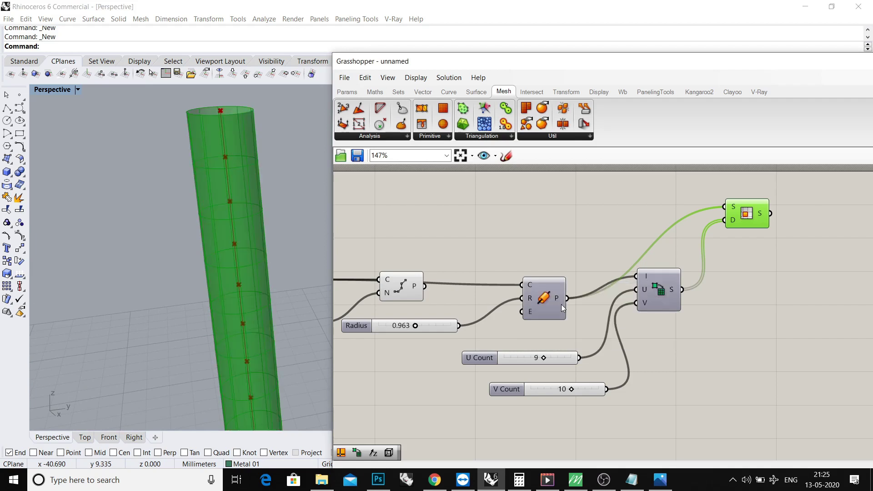
mouse_move(238, 186)
right_mouse_down()
mouse_move(249, 230)
mouse_move(253, 204)
right_mouse_up()
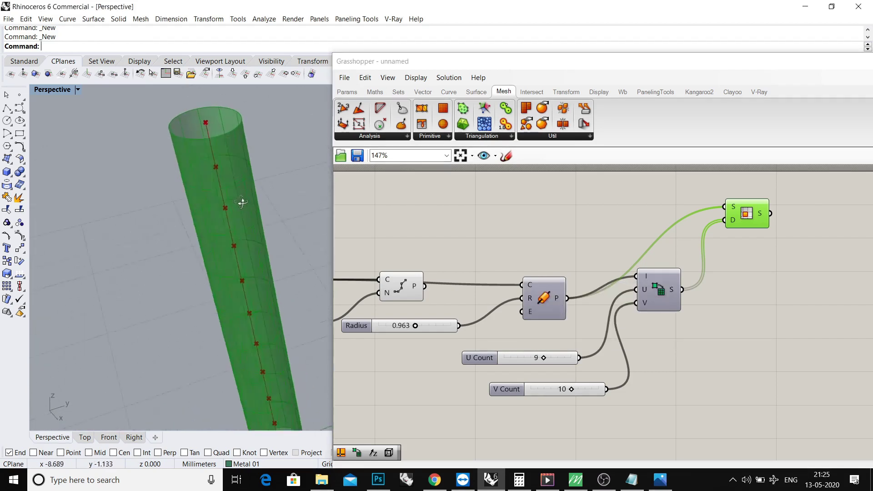
scroll(249, 230, "up", 2)
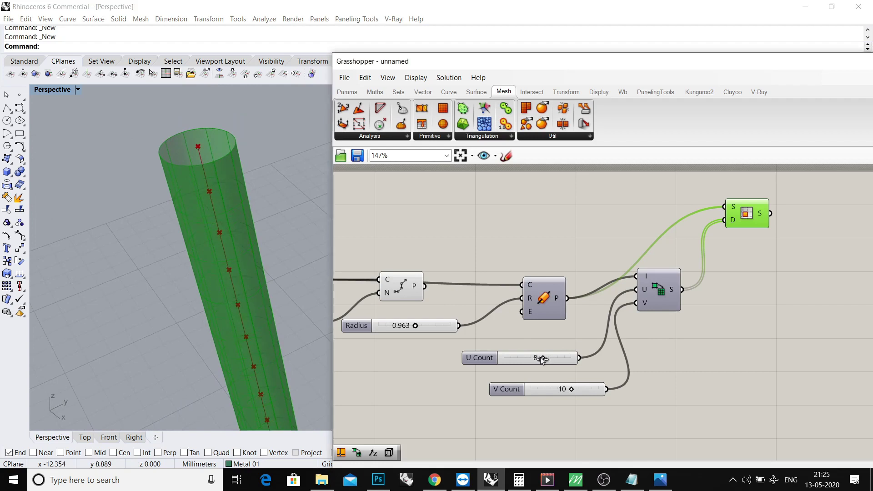
Step: Set the U Count slider to 18 and V Count to 9
left_click_drag(546, 358, 550, 358)
mouse_move(253, 246)
right_mouse_down()
mouse_move(260, 271)
mouse_move(265, 252)
right_mouse_up()
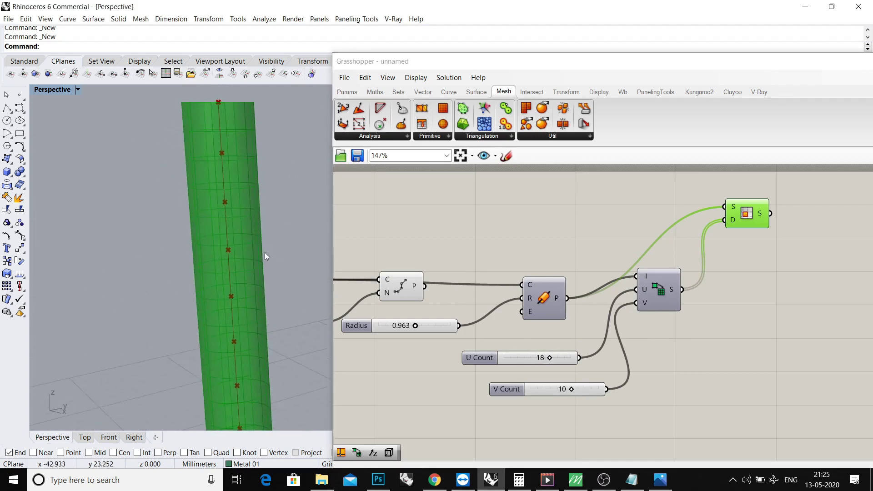
scroll(264, 253, "up", 1)
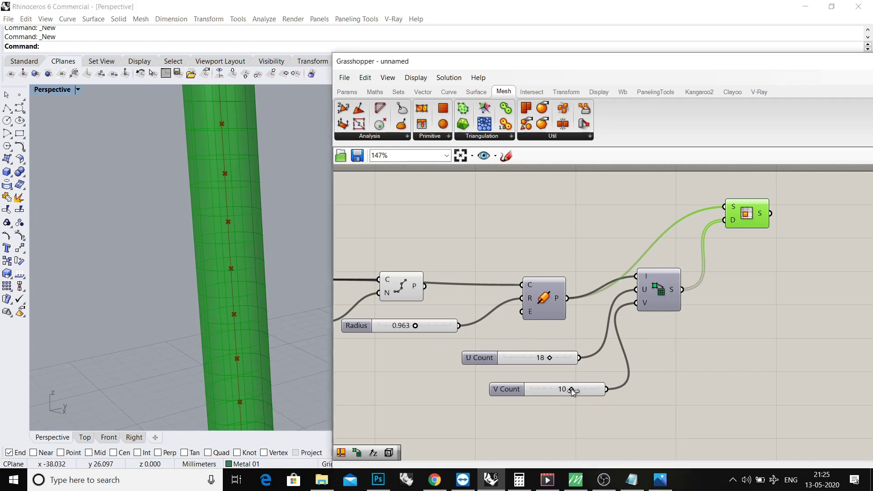
mouse_move(571, 389)
left_mouse_down()
mouse_move(562, 389)
mouse_move(571, 389)
left_mouse_up()
scroll(735, 293, "down", 2)
left_click_drag(668, 253, 667, 279)
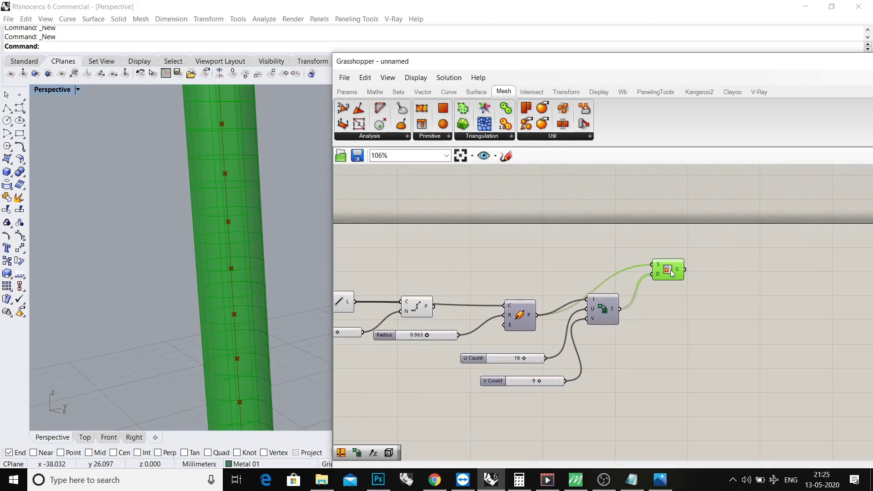
Step: Add a Brep Wireframe component fed by Isotrim's S output
left_click(709, 300)
double_click(717, 320)
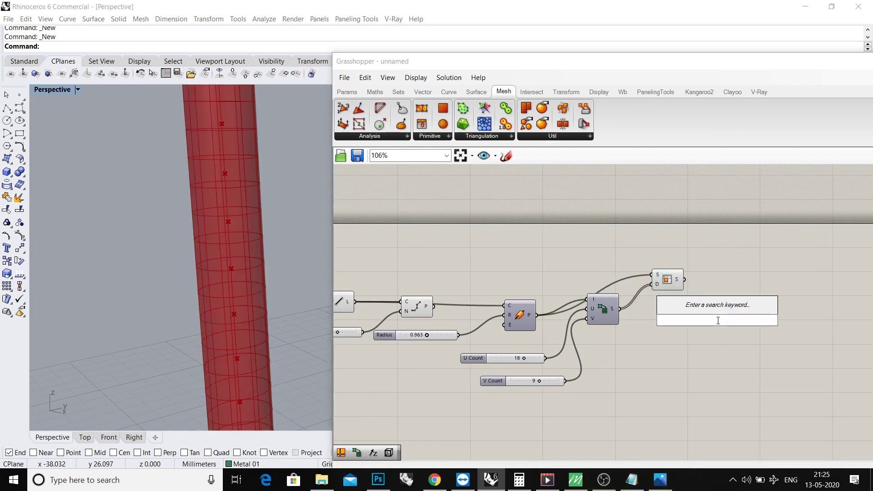
type("WIRE")
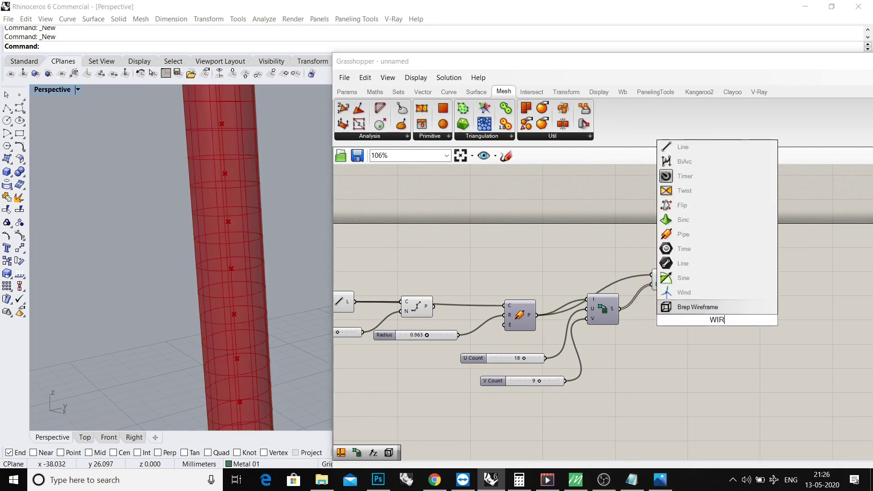
left_click(698, 308)
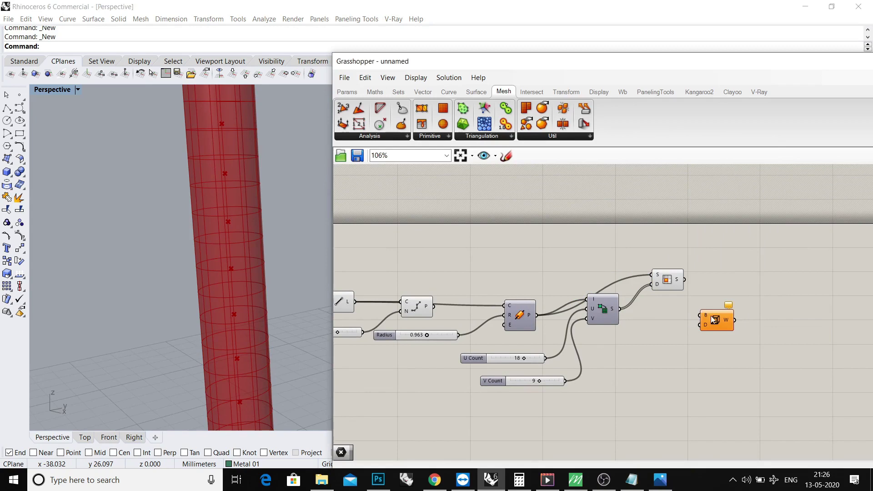
left_click(663, 293)
left_click(716, 320)
mouse_move(717, 320)
left_mouse_down()
mouse_move(740, 309)
mouse_move(684, 300)
left_mouse_up()
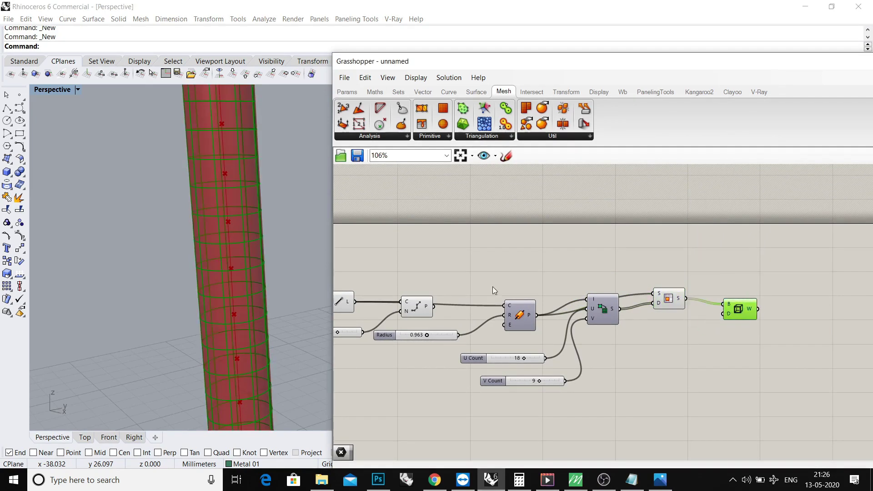
scroll(243, 263, "down", 3)
Step: Disable the SubSrf preview and set U Count 15, V Count 11
right_click(668, 299)
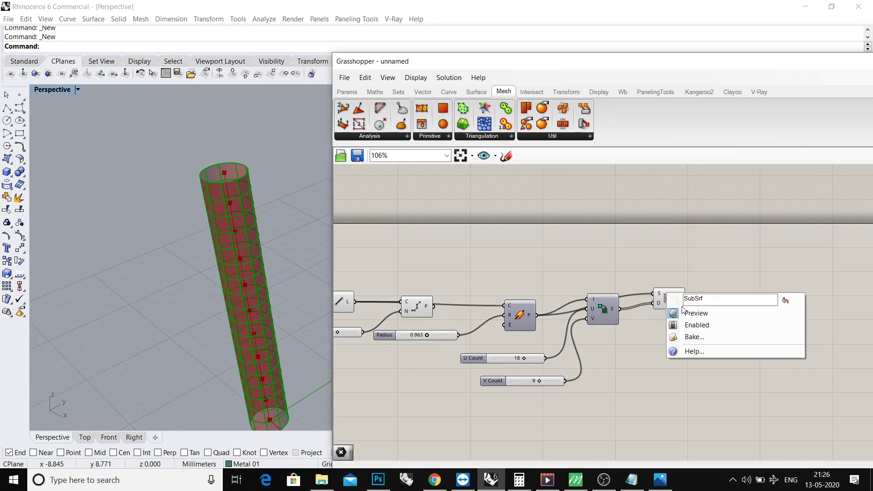
left_click(679, 313)
right_click_drag(213, 271, 179, 246, "shift")
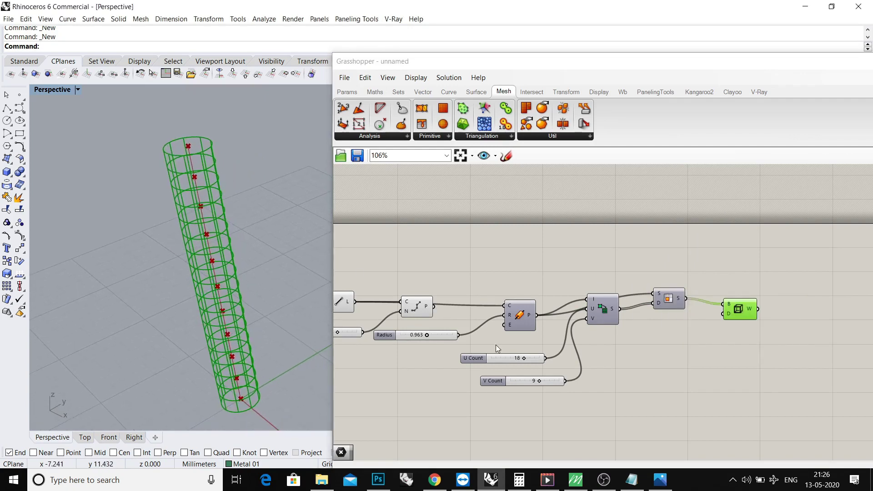
left_click_drag(475, 359, 531, 350)
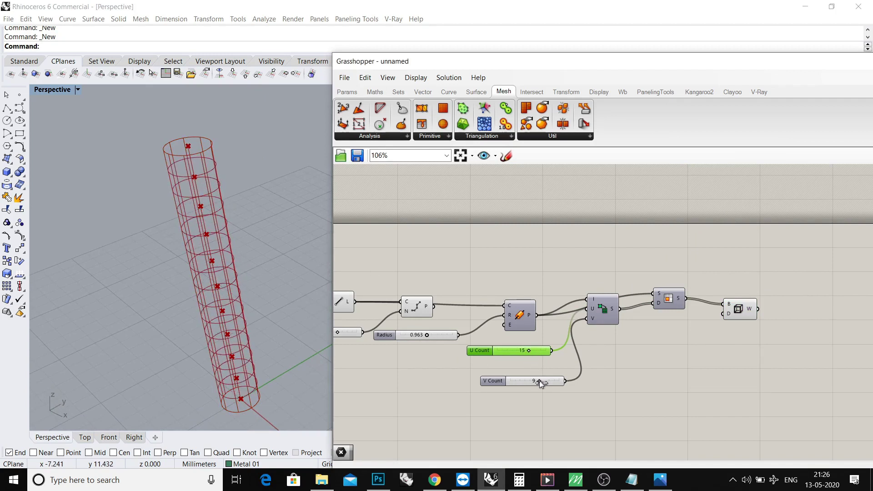
left_click_drag(540, 381, 546, 380)
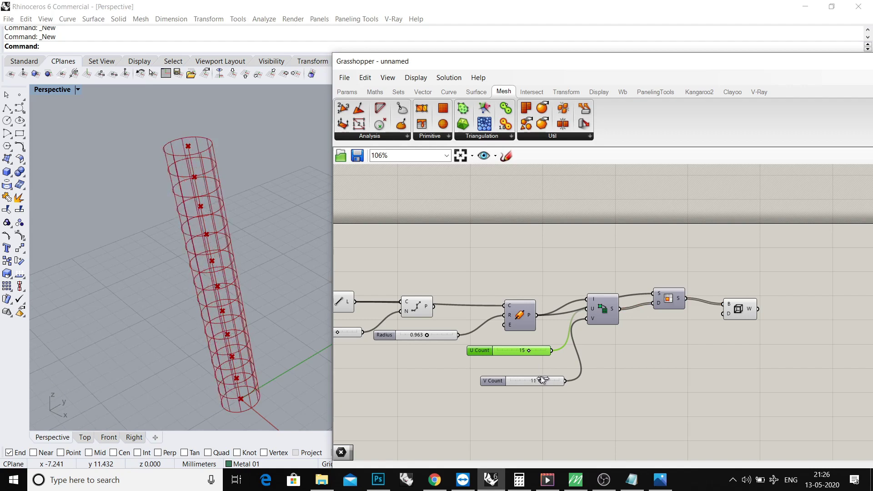
scroll(584, 314, "down", 3)
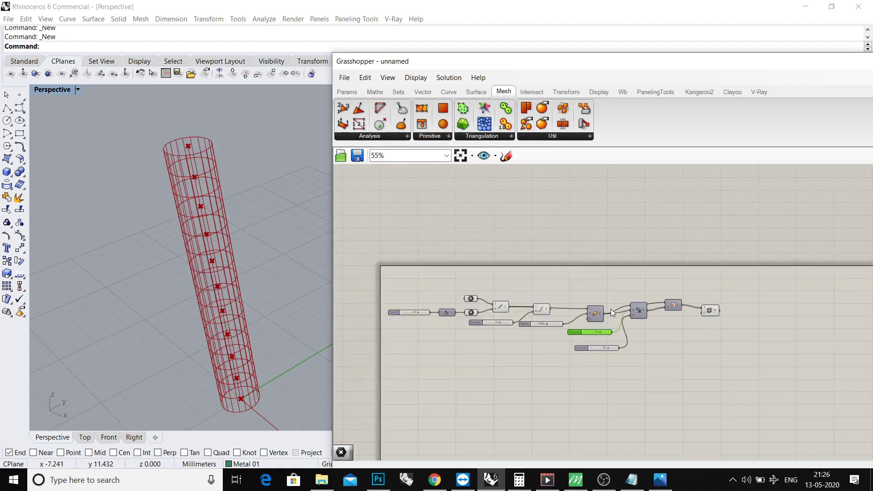
scroll(611, 309, "down", 2)
scroll(418, 316, "up", 5)
Step: Set Factor to 9, Number to 12 division points and Radius to 1.834
left_click(406, 312)
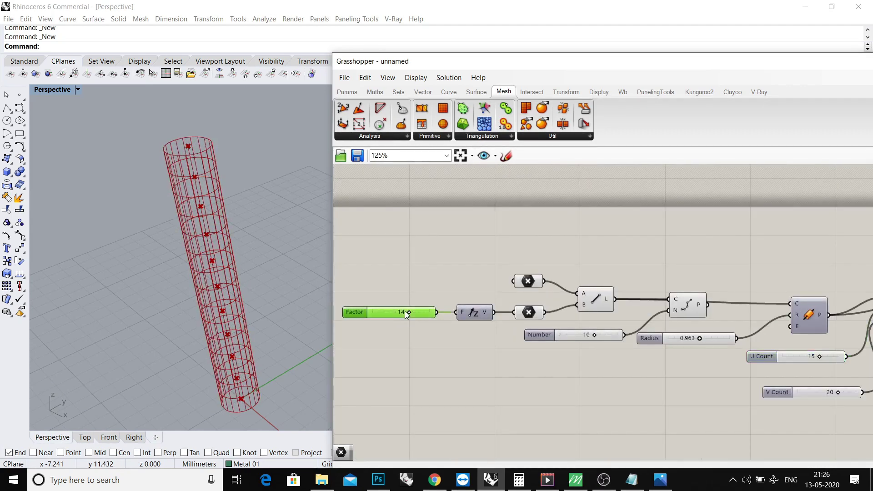
left_click_drag(408, 313, 405, 313)
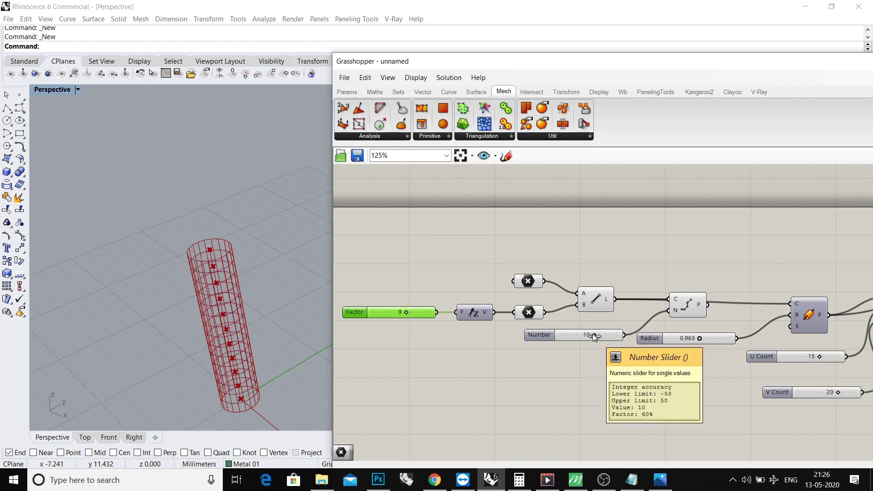
left_click_drag(593, 335, 594, 335)
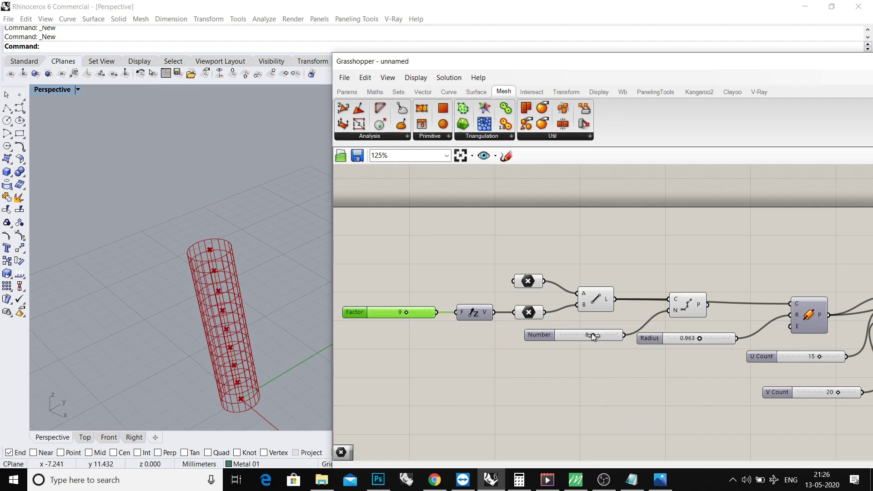
scroll(653, 347, "down", 3)
scroll(653, 347, "up", 1)
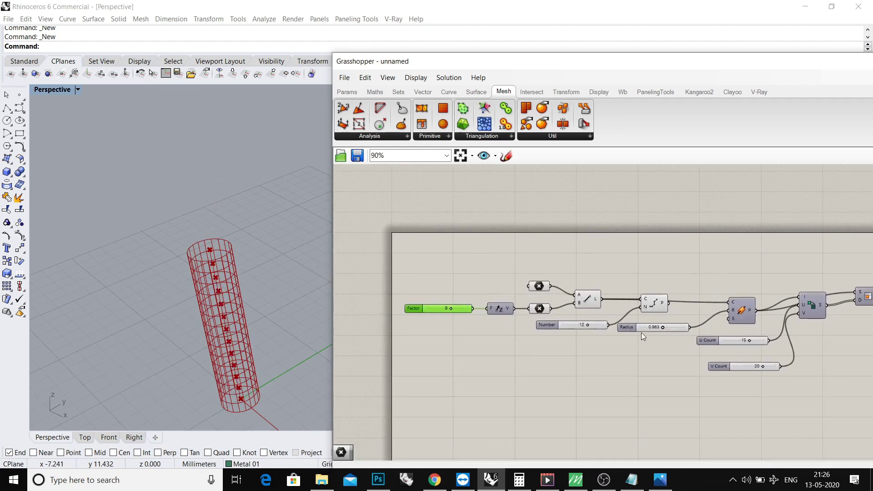
scroll(648, 330, "up", 1)
left_click_drag(664, 327, 665, 327)
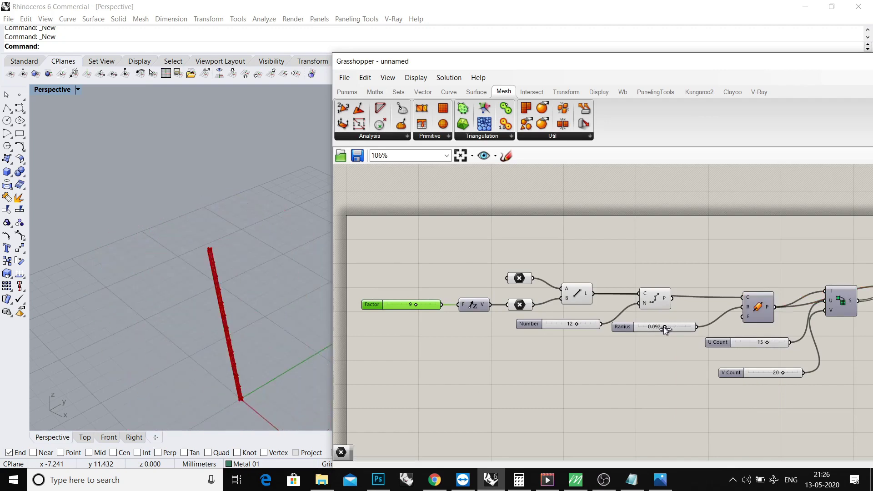
scroll(664, 327, "down", 2)
Step: Lower the U Count divisions and window-select all components in the definition
right_click_drag(657, 322, 580, 283)
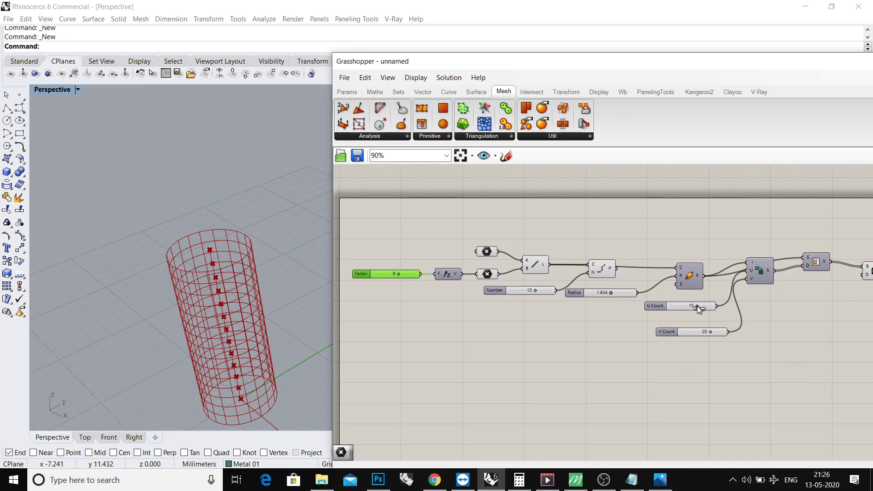
left_click_drag(697, 306, 704, 331)
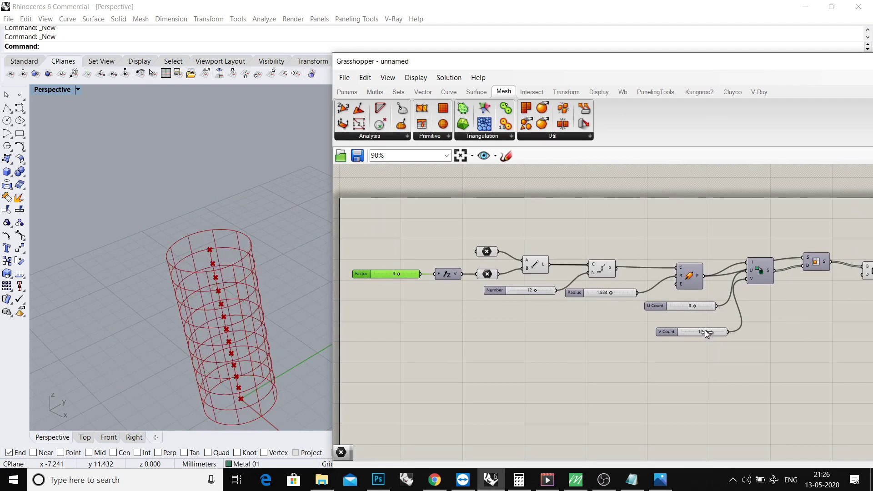
scroll(704, 330, "down", 2)
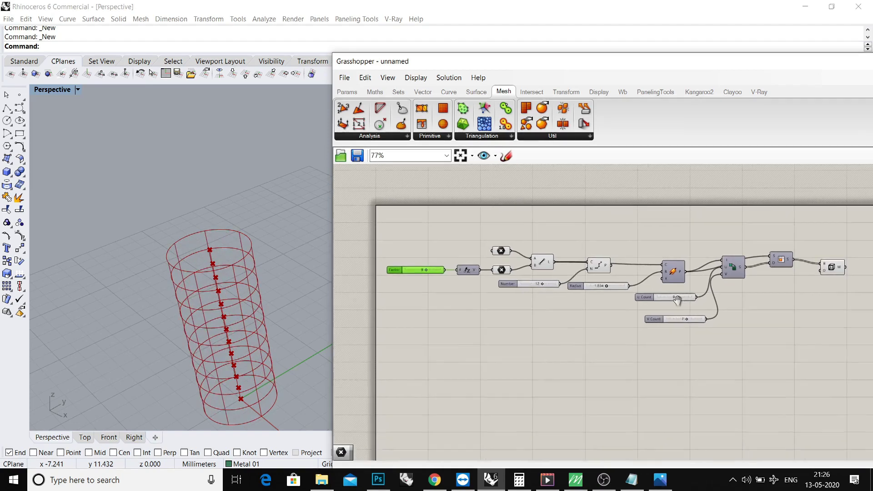
left_click(806, 264)
scroll(803, 258, "down", 2)
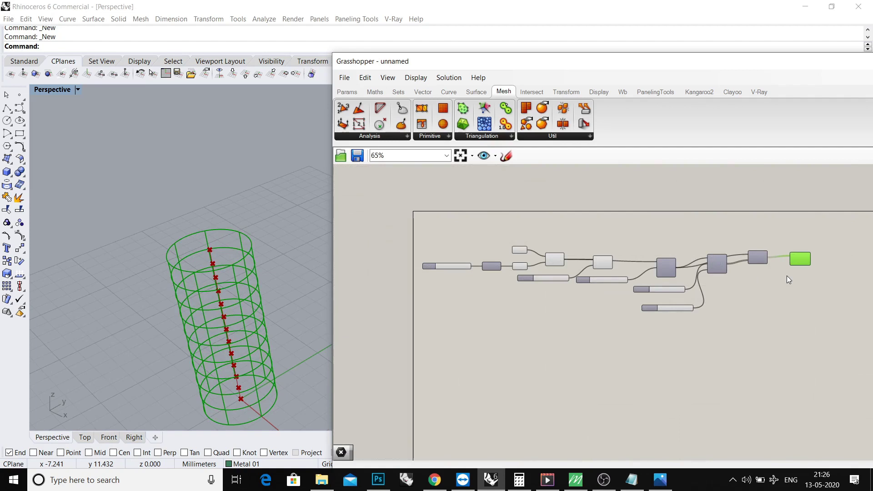
left_click(849, 300)
left_click_drag(838, 218, 408, 333)
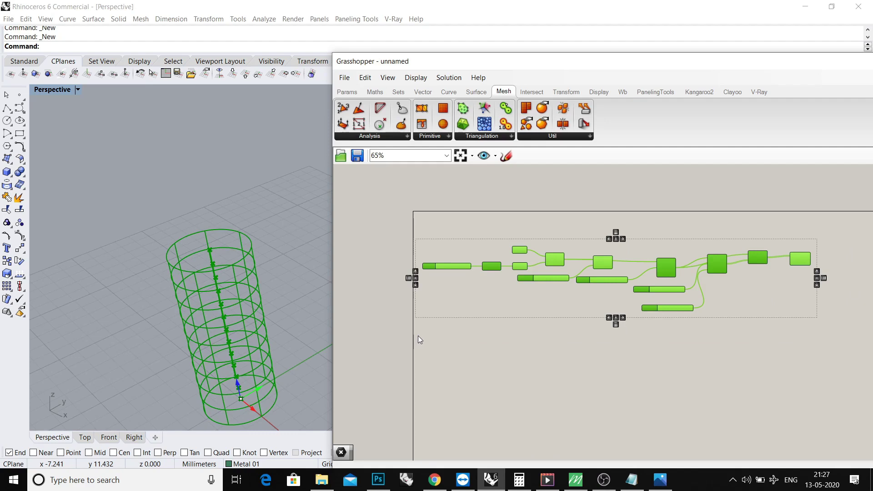
Step: Deselect everything and move the Grasshopper window aside to reveal the Rhino viewport
left_click(418, 336)
left_click_drag(525, 61, 430, 34)
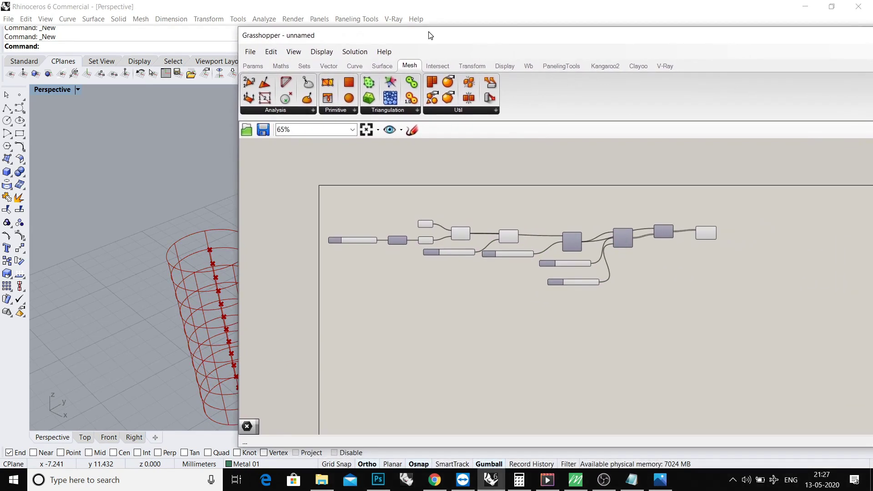
left_click_drag(418, 199, 343, 257)
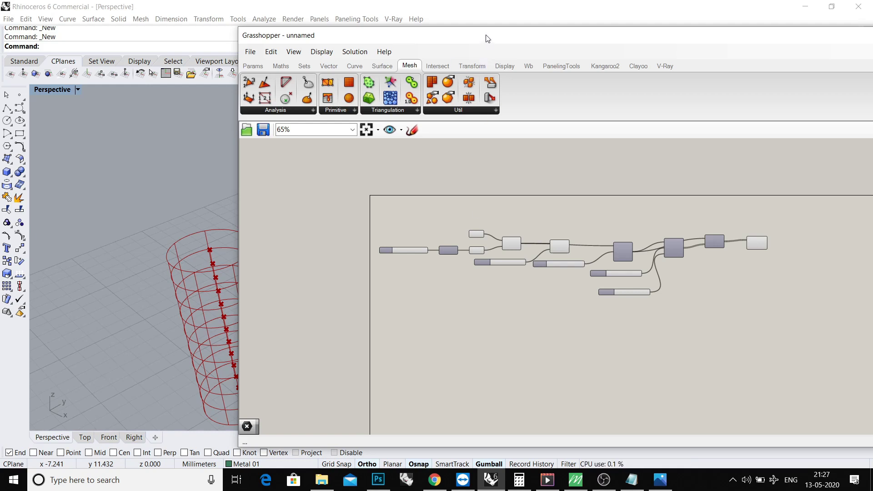
left_click_drag(488, 35, 575, 35)
scroll(217, 275, "down", 2)
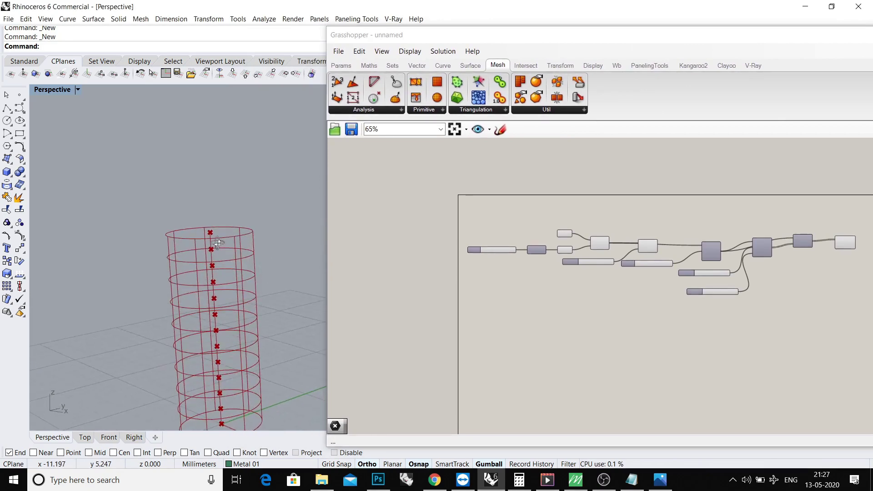
scroll(225, 281, "down", 2)
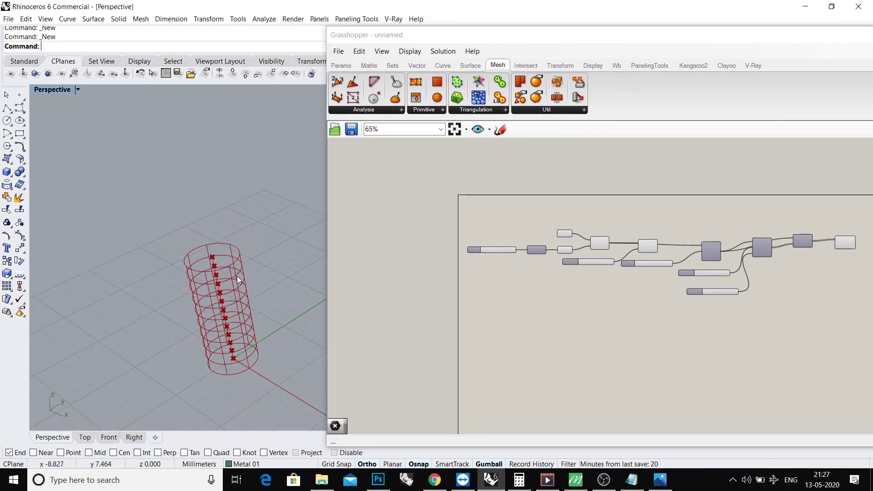
scroll(236, 280, "up", 2)
scroll(236, 280, "up", 3)
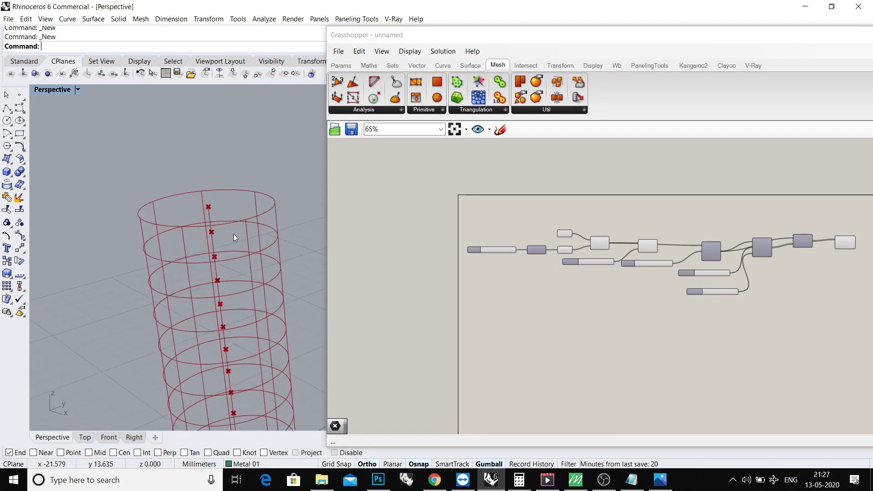
scroll(234, 235, "down", 2)
scroll(238, 266, "down", 1)
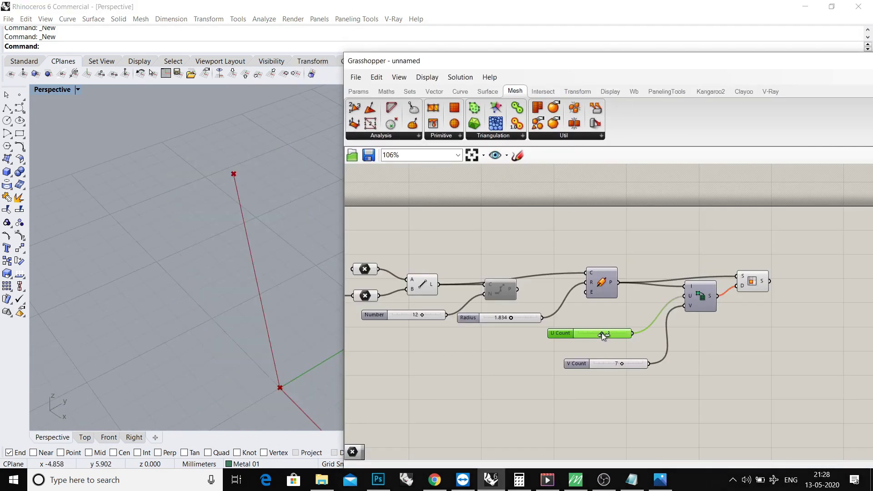
Step: Raise U Count to 10 and V Count to 20, then orbit the cylinder
left_click_drag(602, 333, 607, 333)
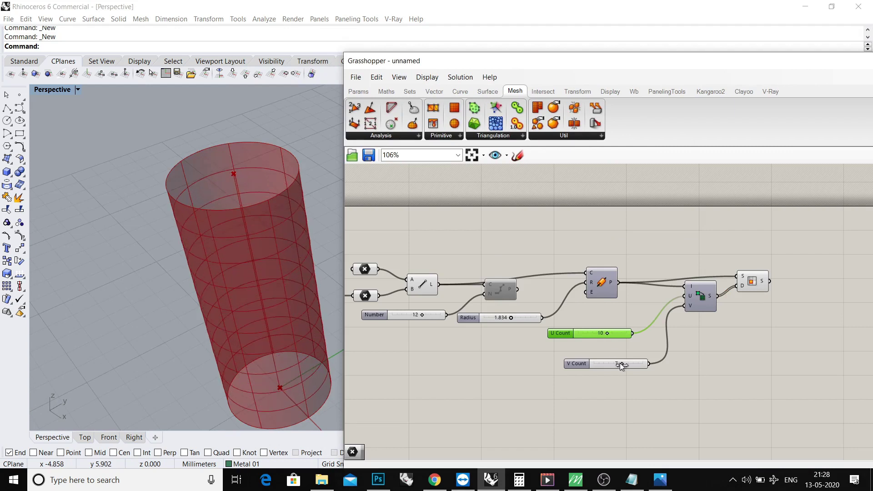
left_click_drag(621, 363, 628, 364)
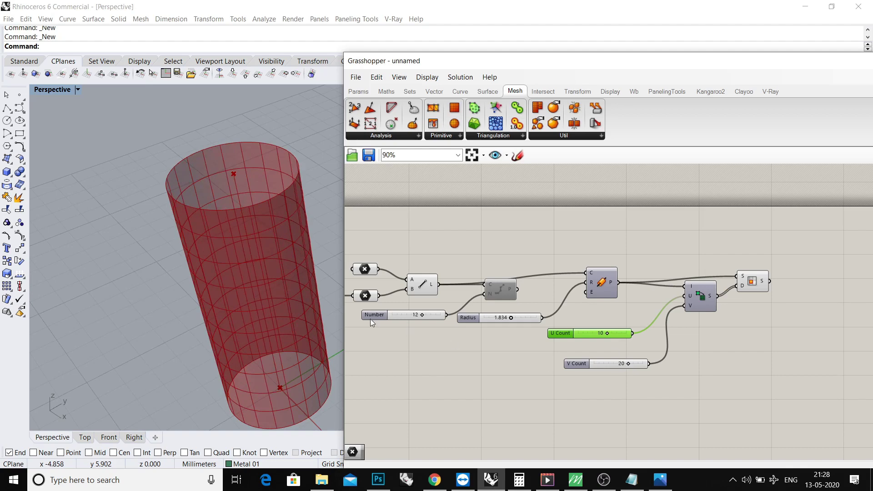
scroll(370, 319, "down", 2)
scroll(253, 285, "down", 3)
right_click_drag(239, 235, 219, 219)
scroll(220, 219, "up", 2)
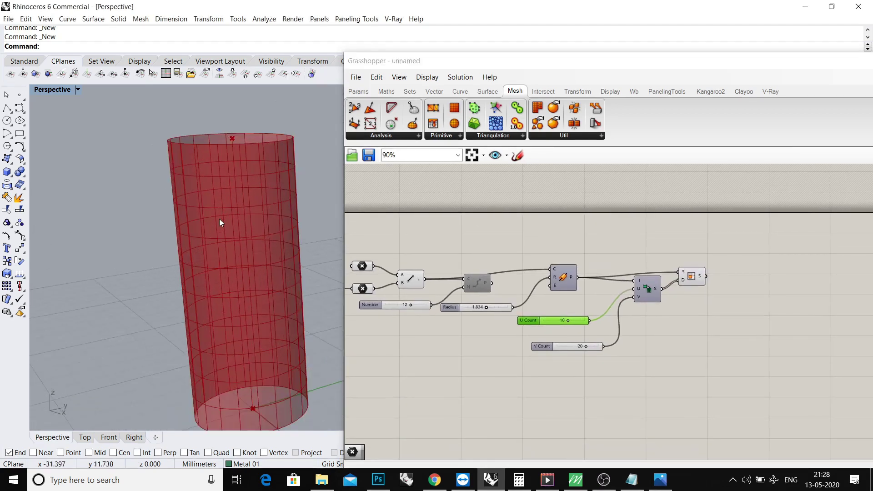